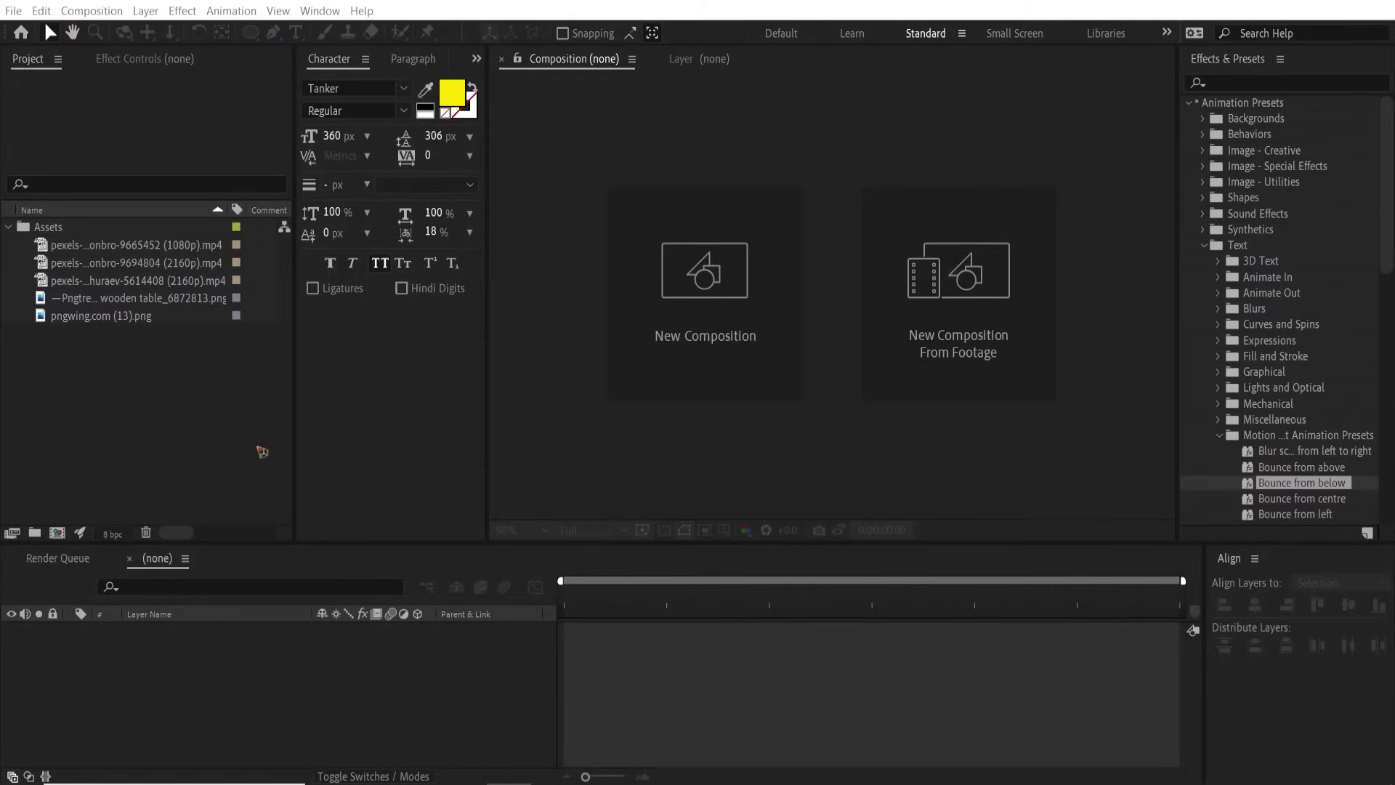
drag(119, 361, 97, 249)
click(55, 228)
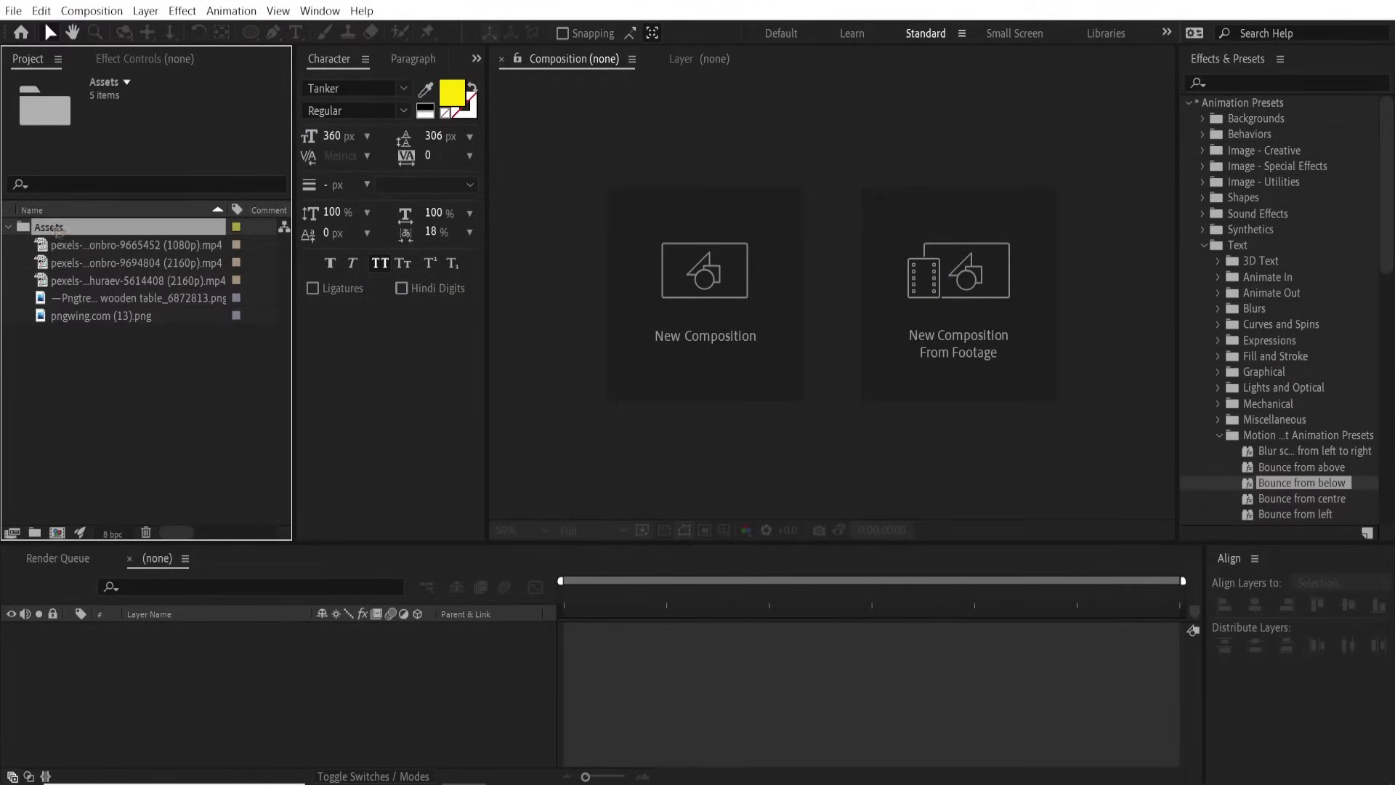
click(166, 428)
drag(102, 416, 102, 240)
click(58, 230)
click(128, 353)
Step: Create a 1920 x 1920 px composition named Main Comp at 24 fps with a 10-second duration
click(92, 10)
click(122, 27)
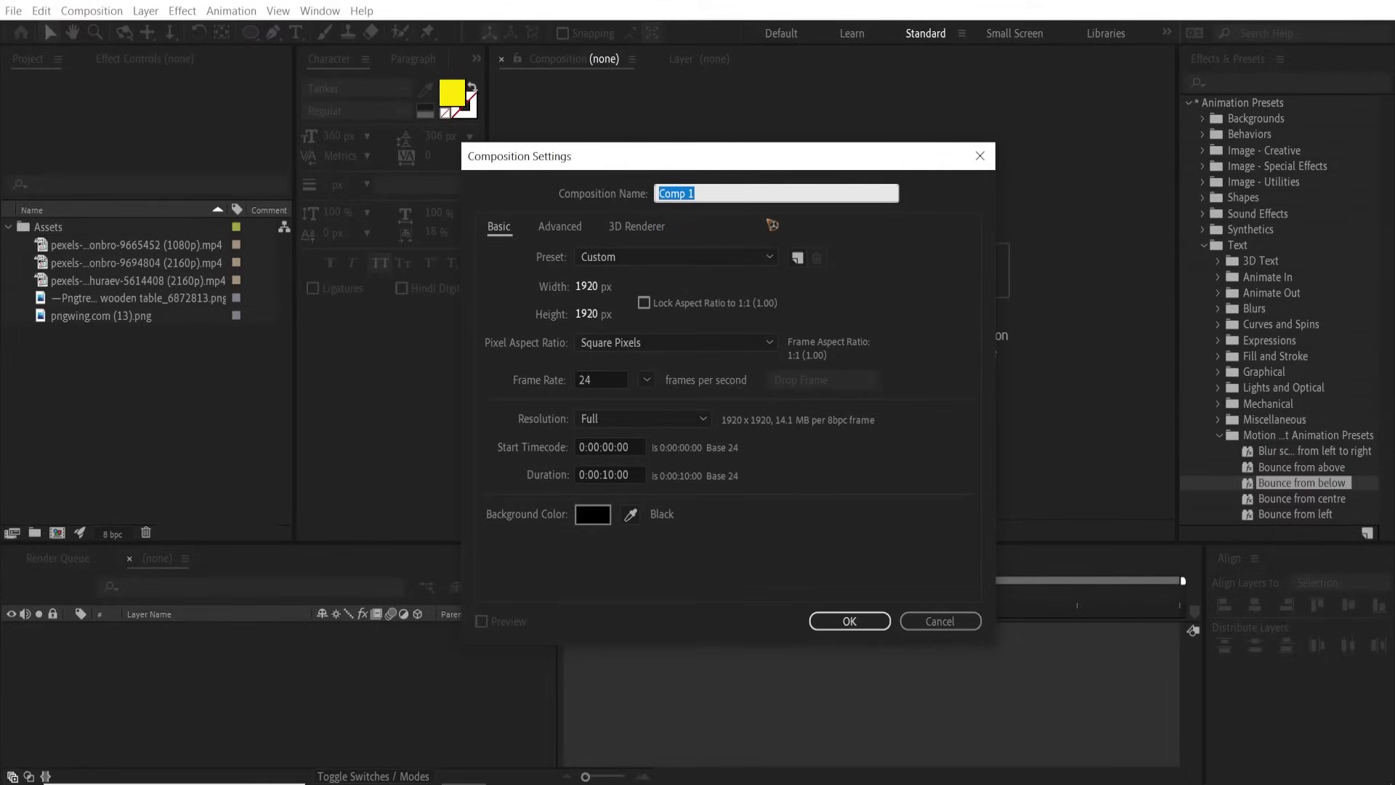
text(Main Comp)
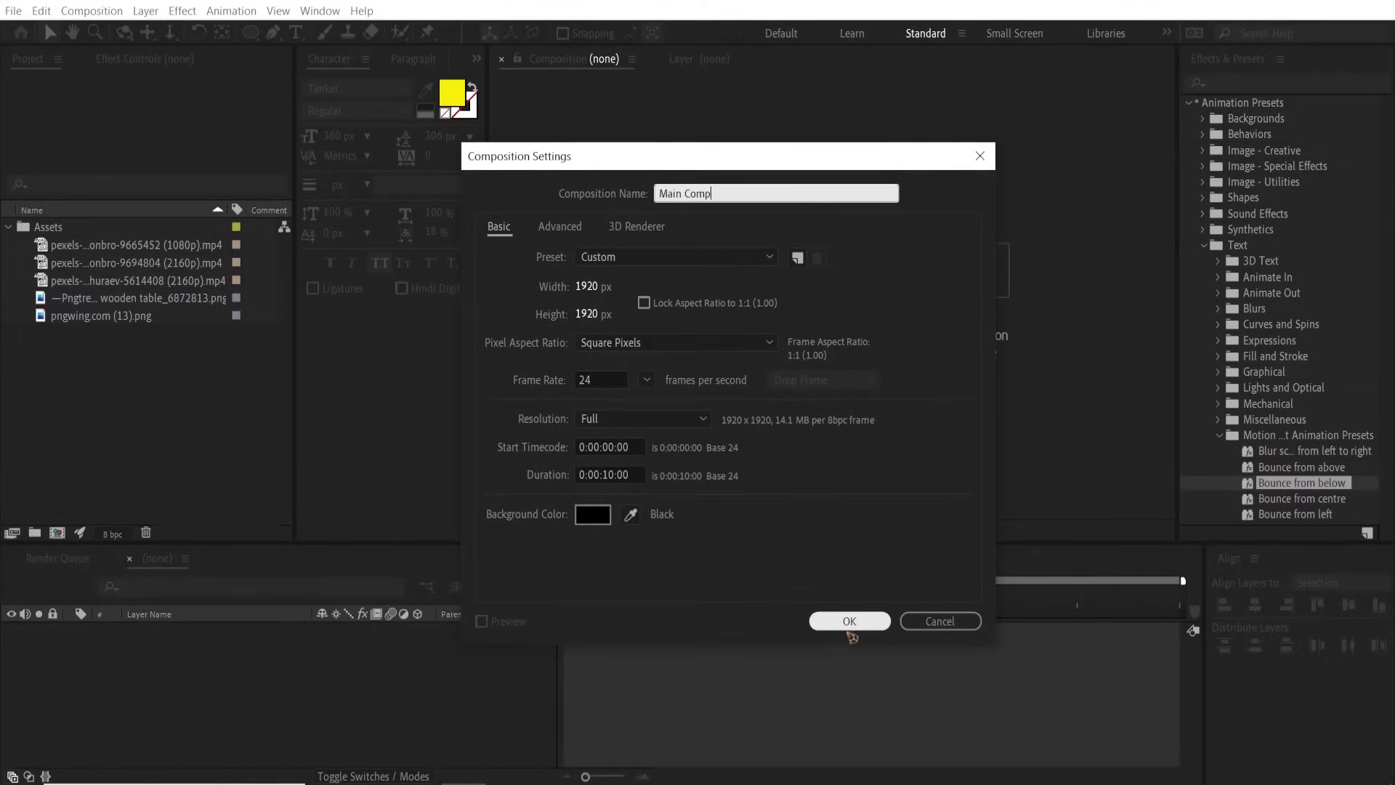
click(849, 621)
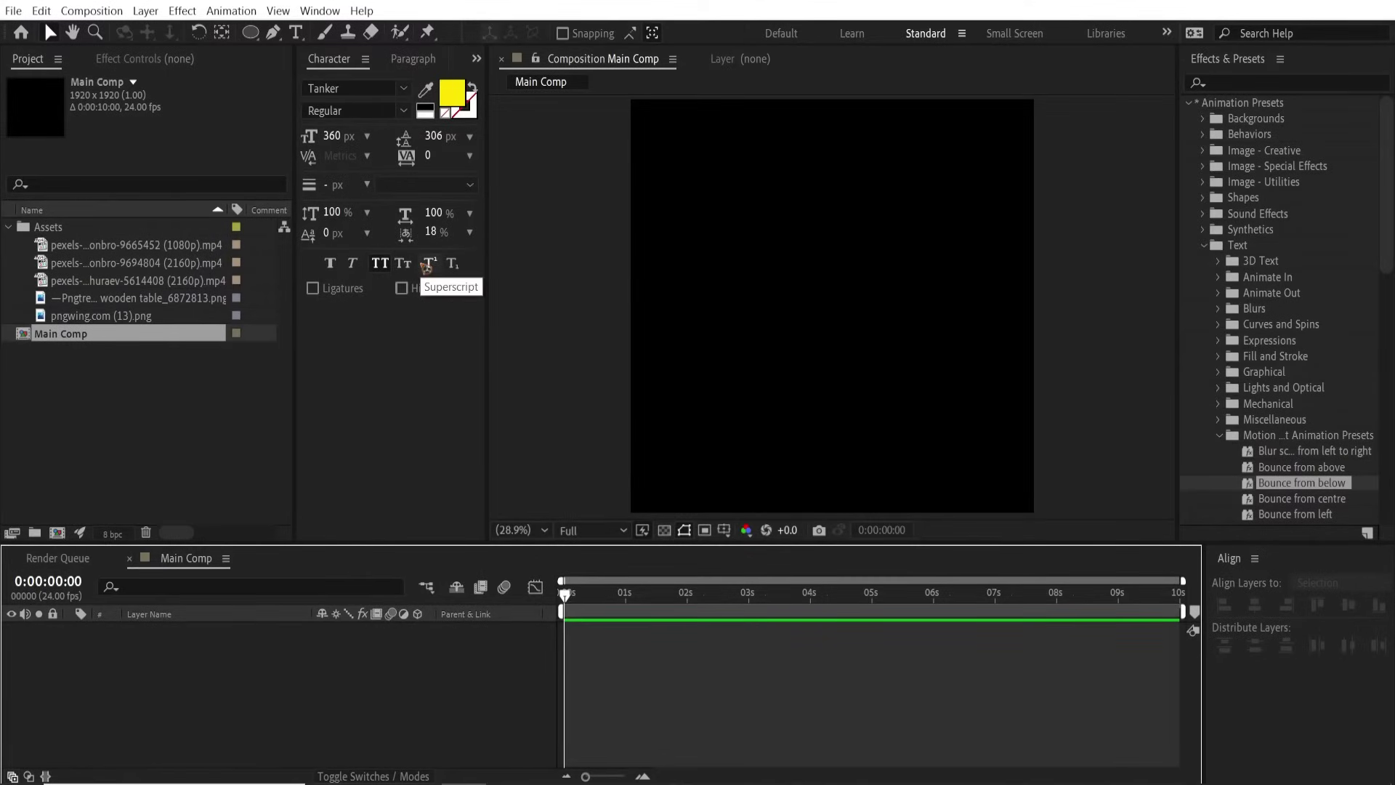
Step: Add the wooden table image to Main Comp and turn it into a 3D layer
click(138, 316)
click(133, 302)
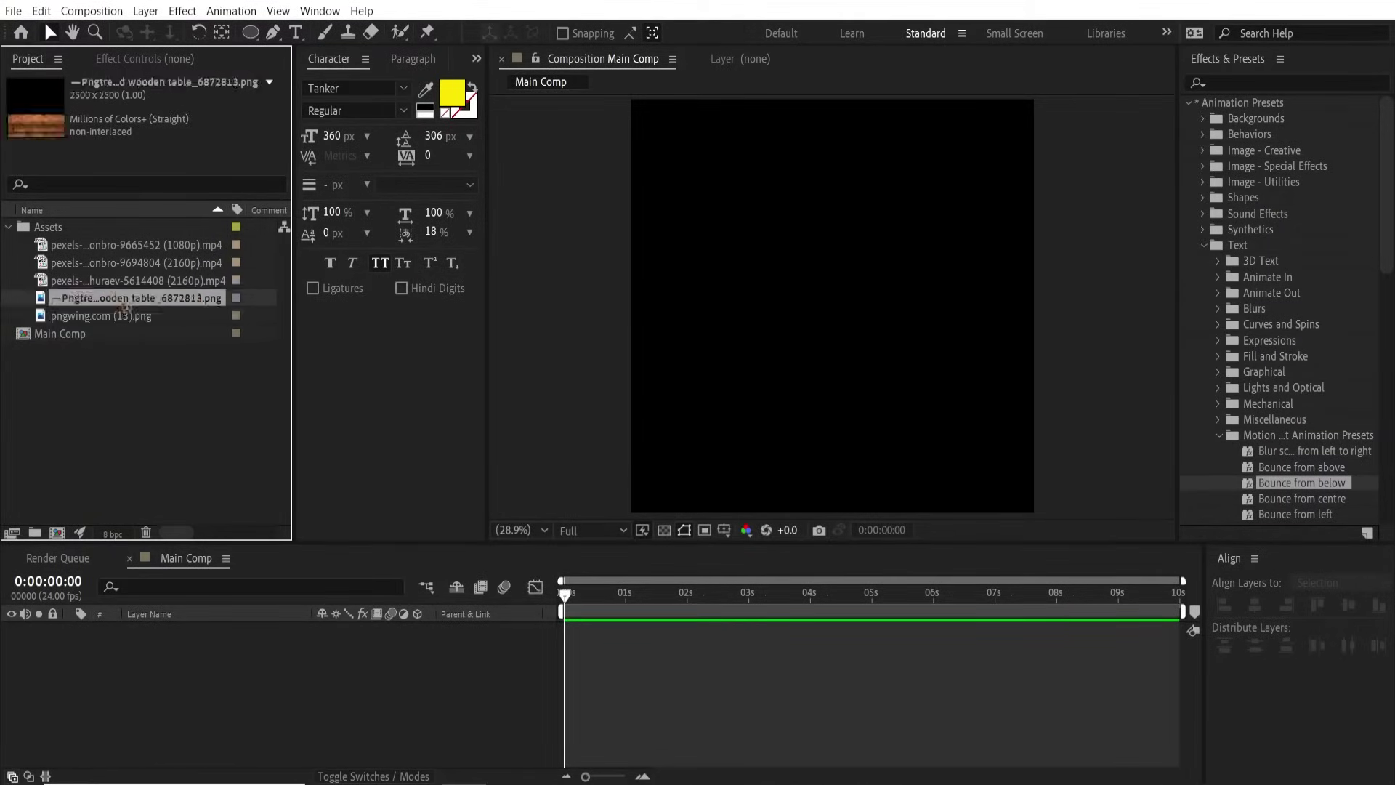
drag(123, 299, 200, 656)
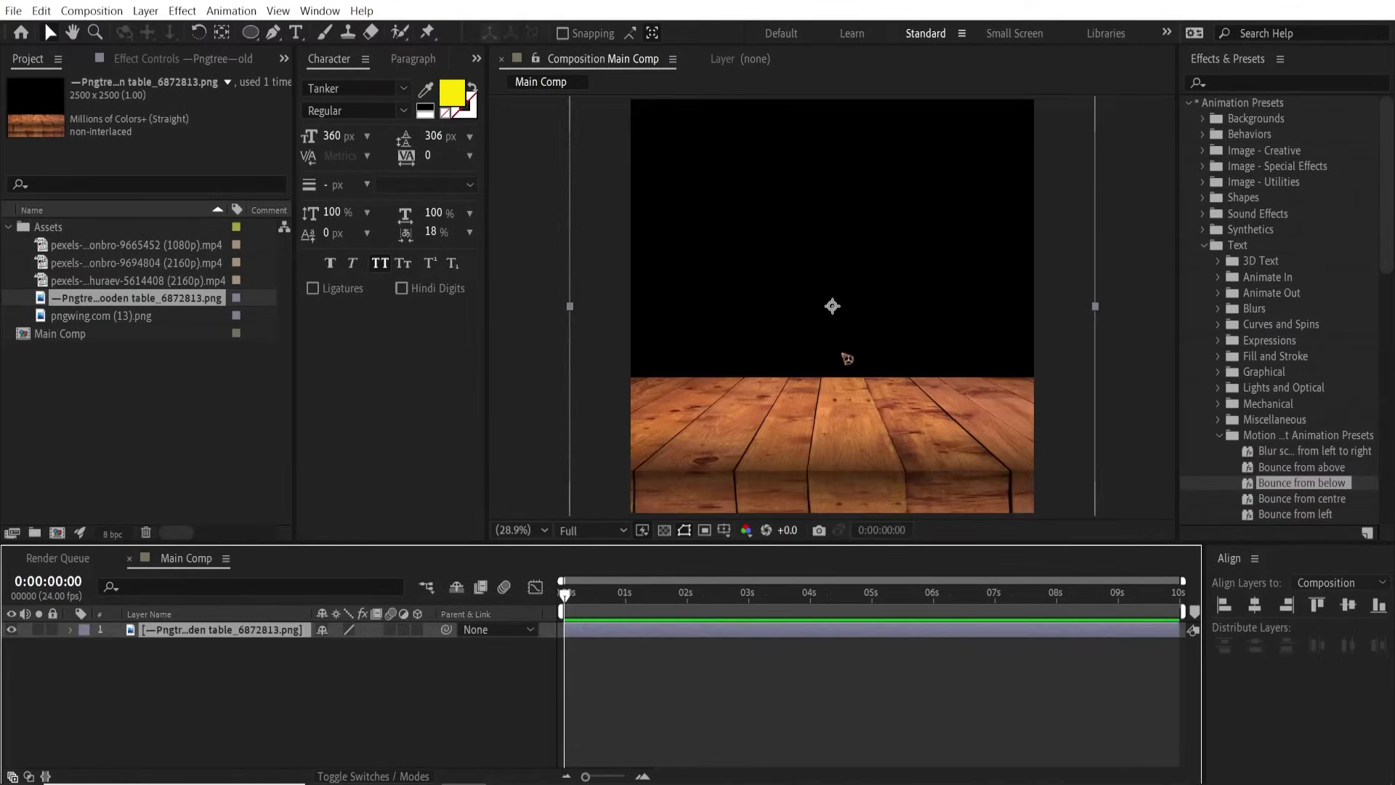
click(418, 629)
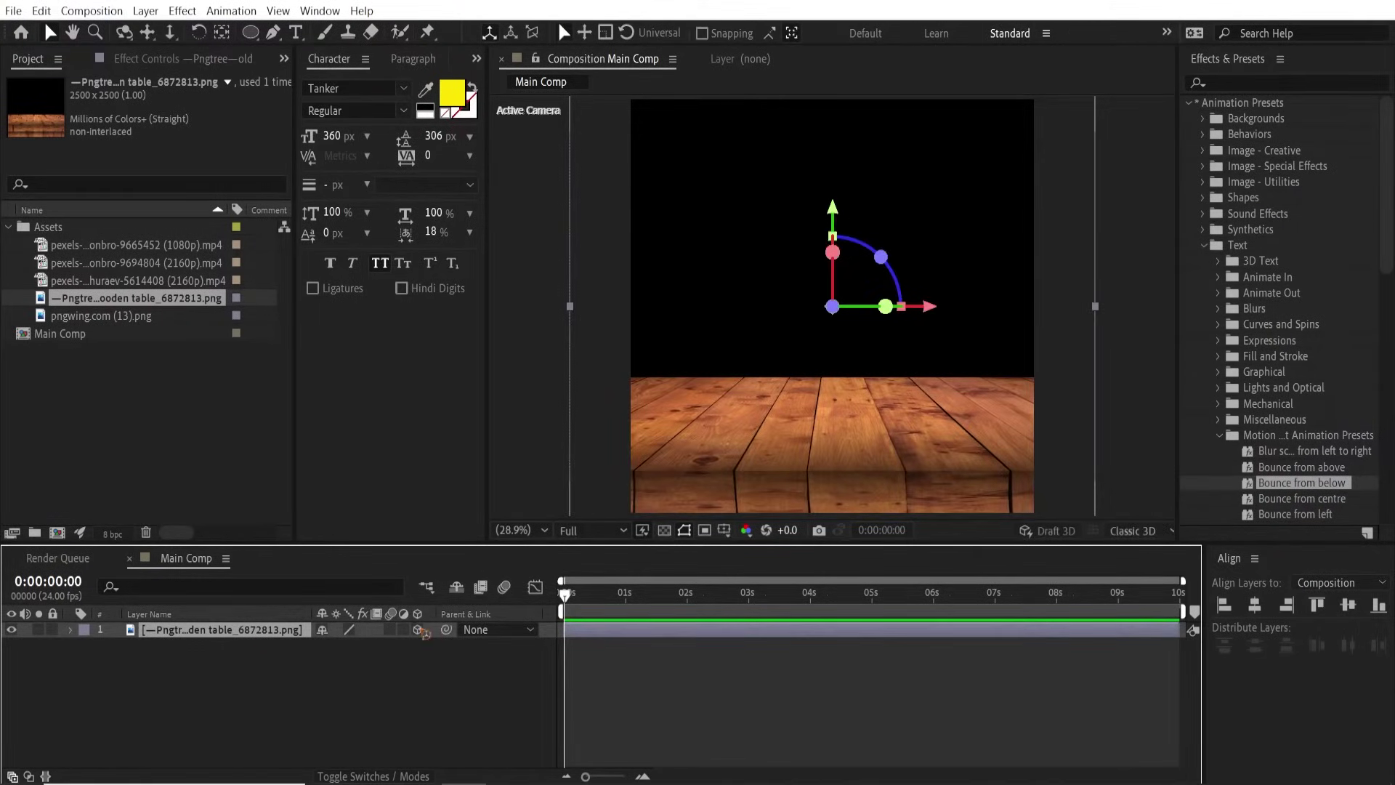
Step: Add the burger image pngwing.com (13).png to Main Comp above the table layer
click(72, 282)
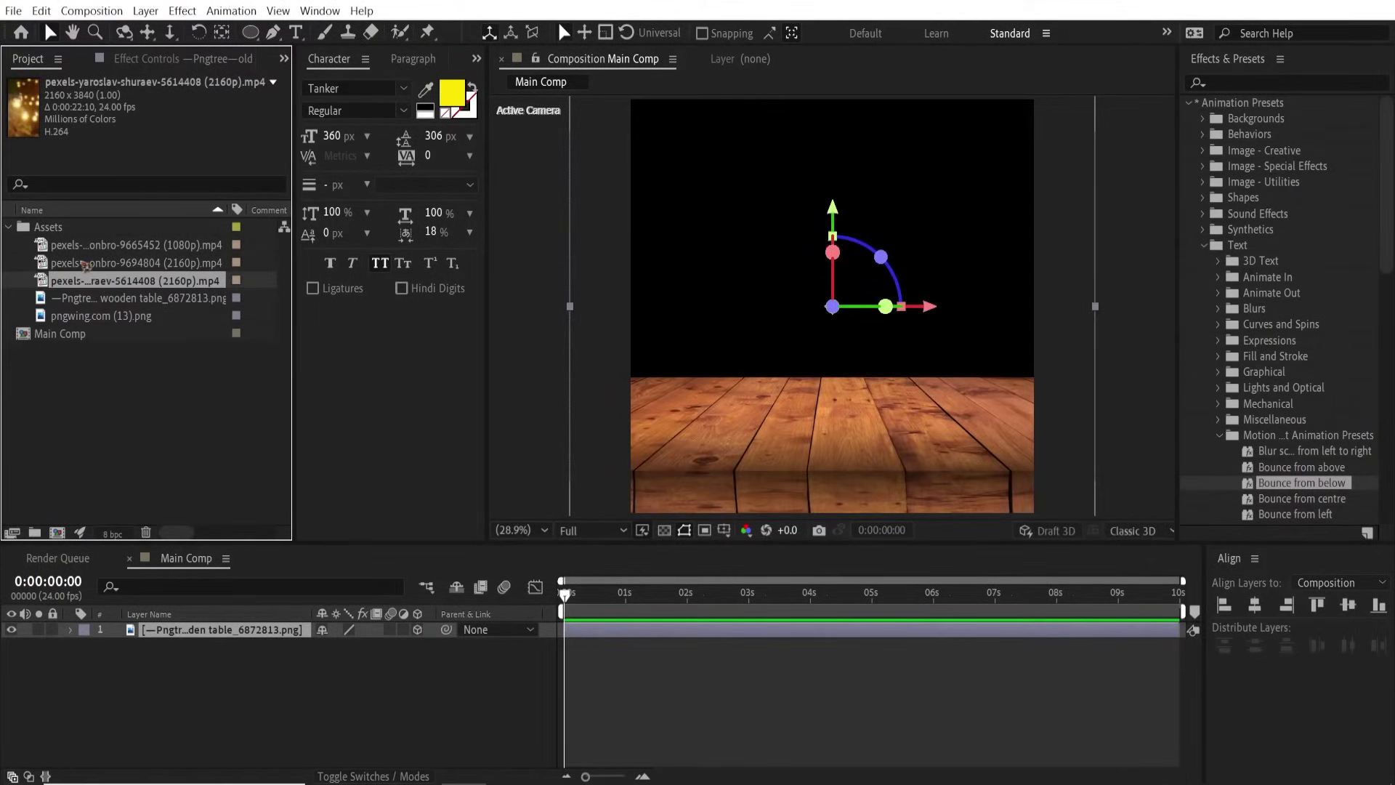
click(85, 263)
click(83, 302)
click(77, 317)
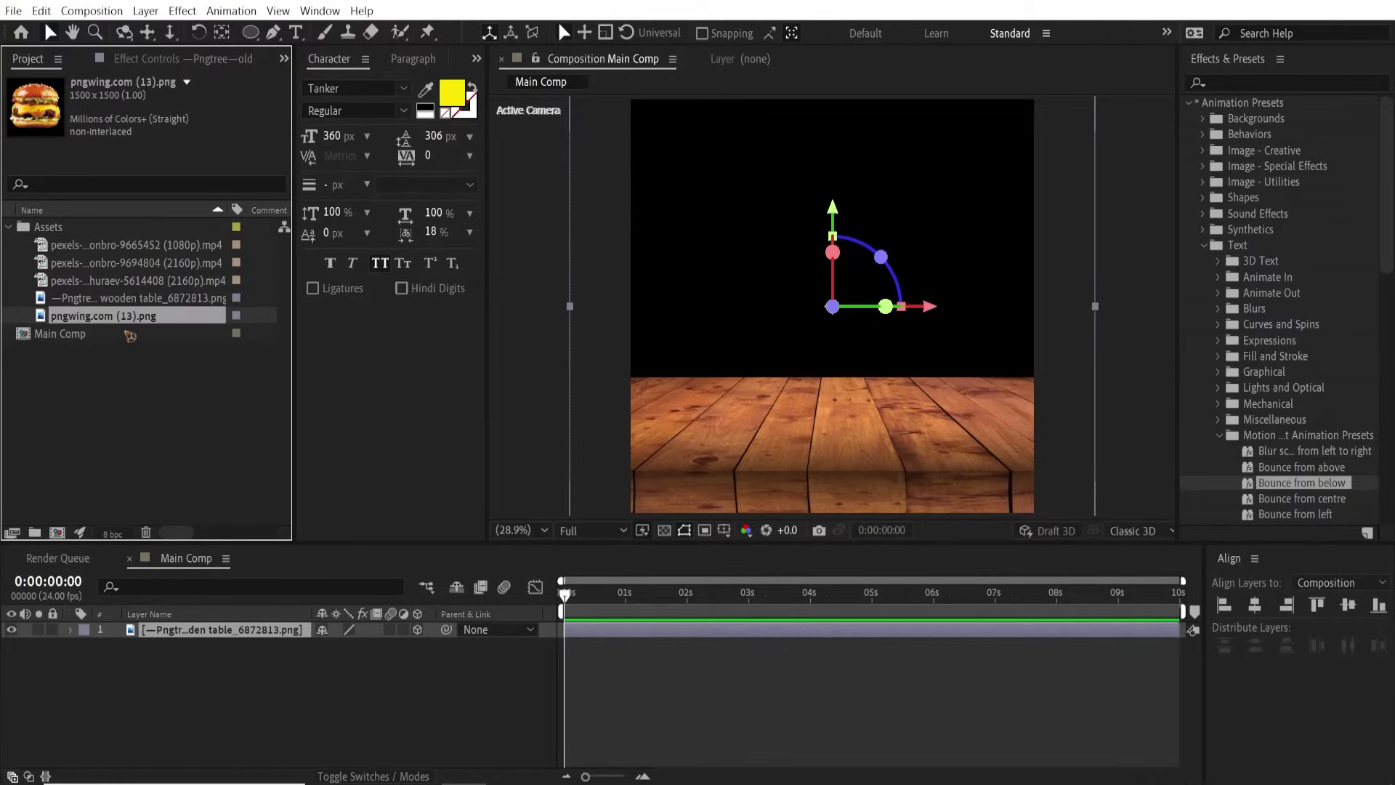
drag(104, 319, 205, 632)
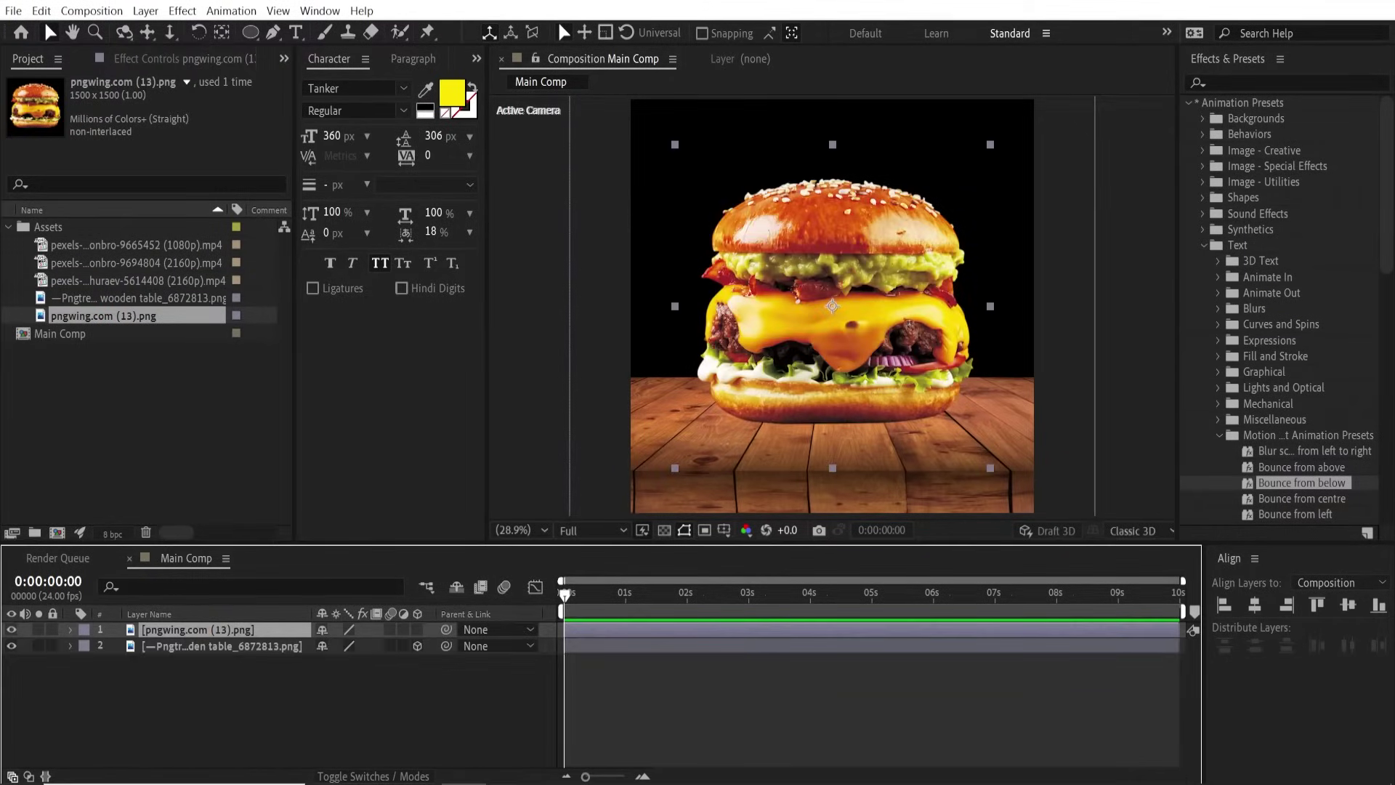
Step: Scale down and lower the burger so it sits on the tabletop, and make its layer 3D
scroll(959, 298, down, 4)
scroll(904, 335, up, 2)
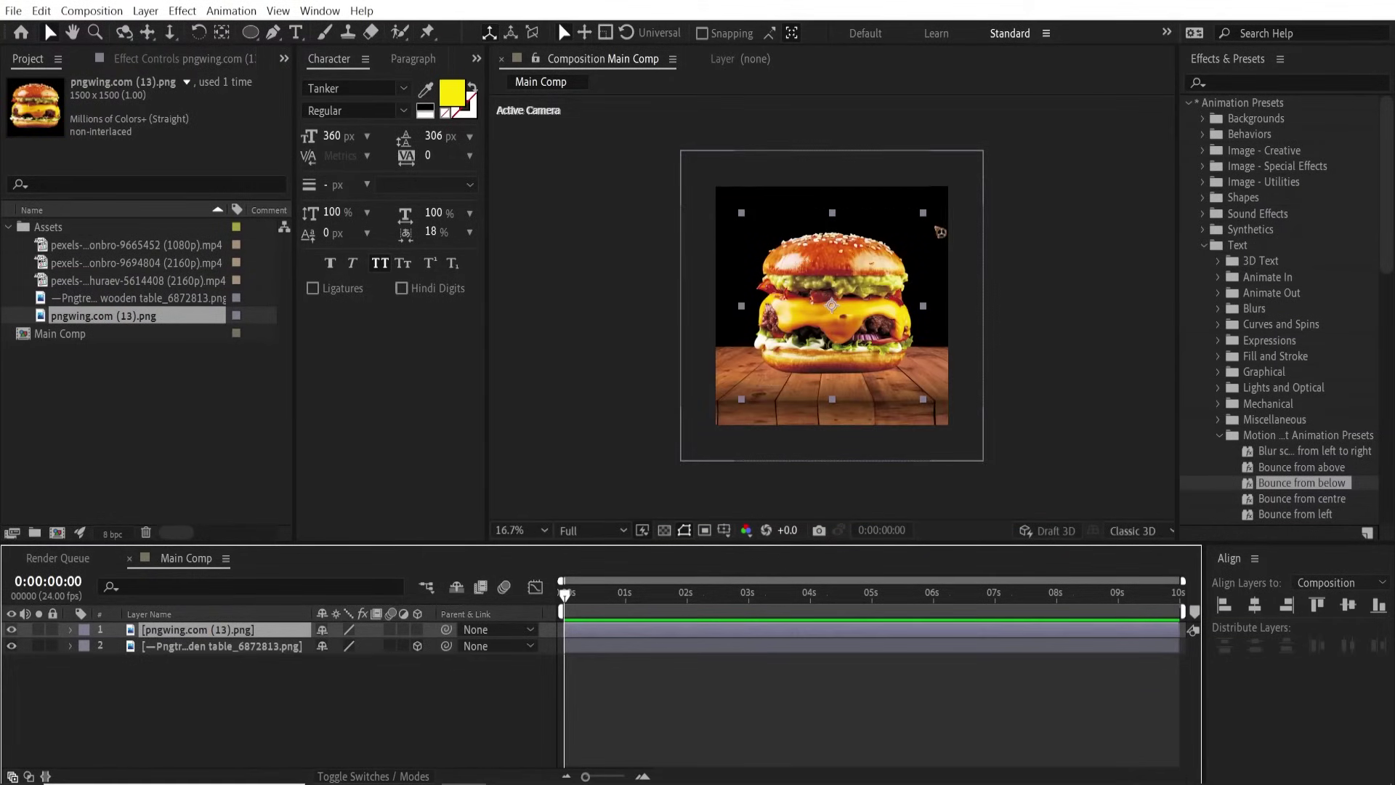
drag(922, 214, 908, 254)
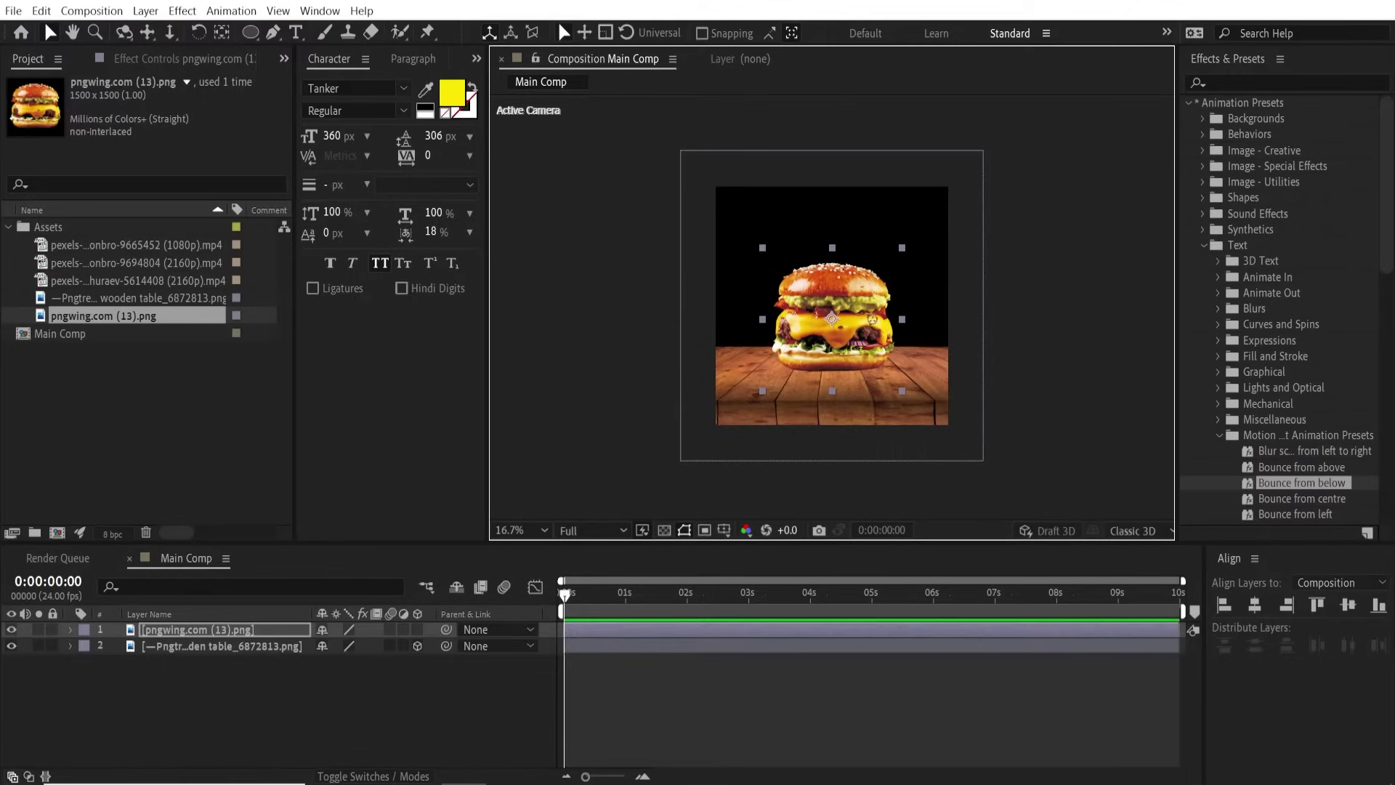
drag(867, 318, 867, 325)
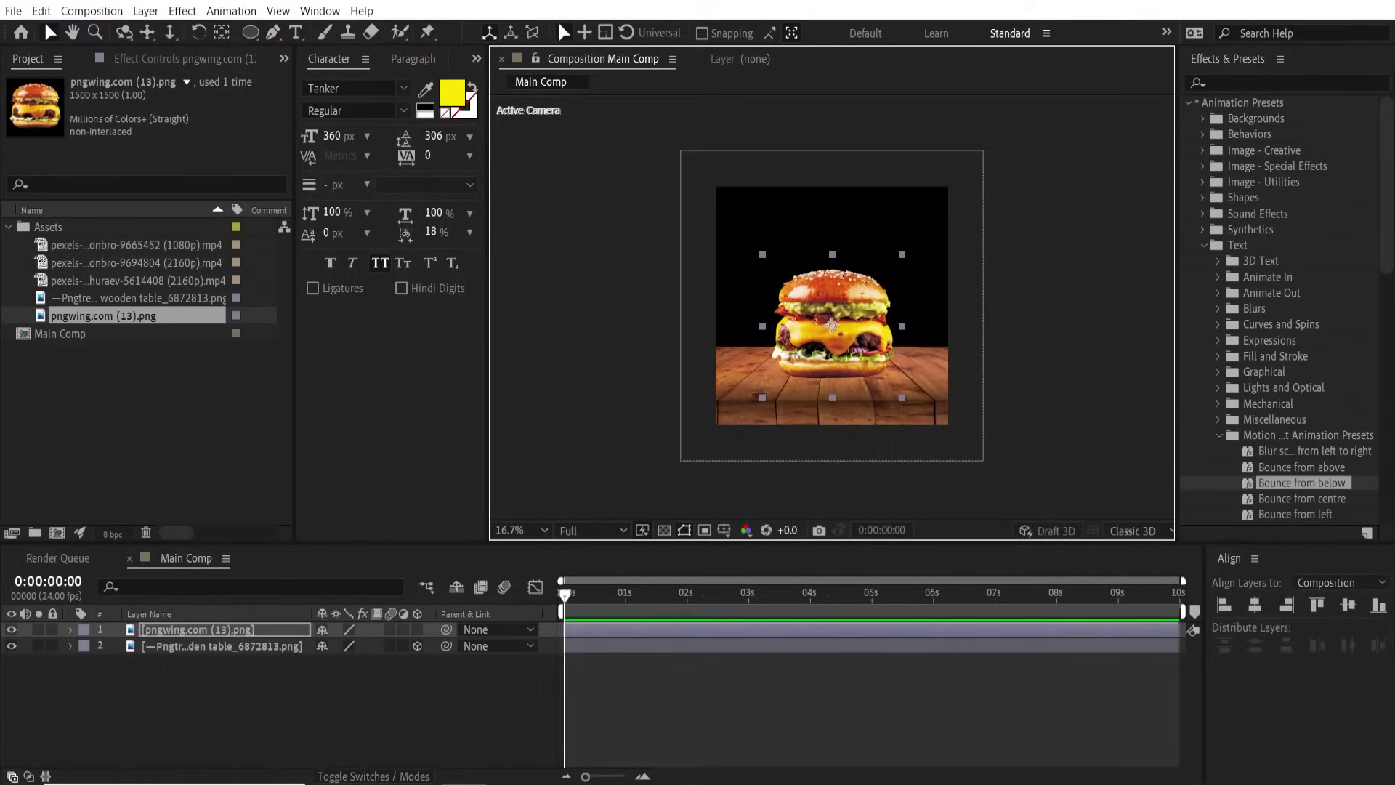
click(418, 630)
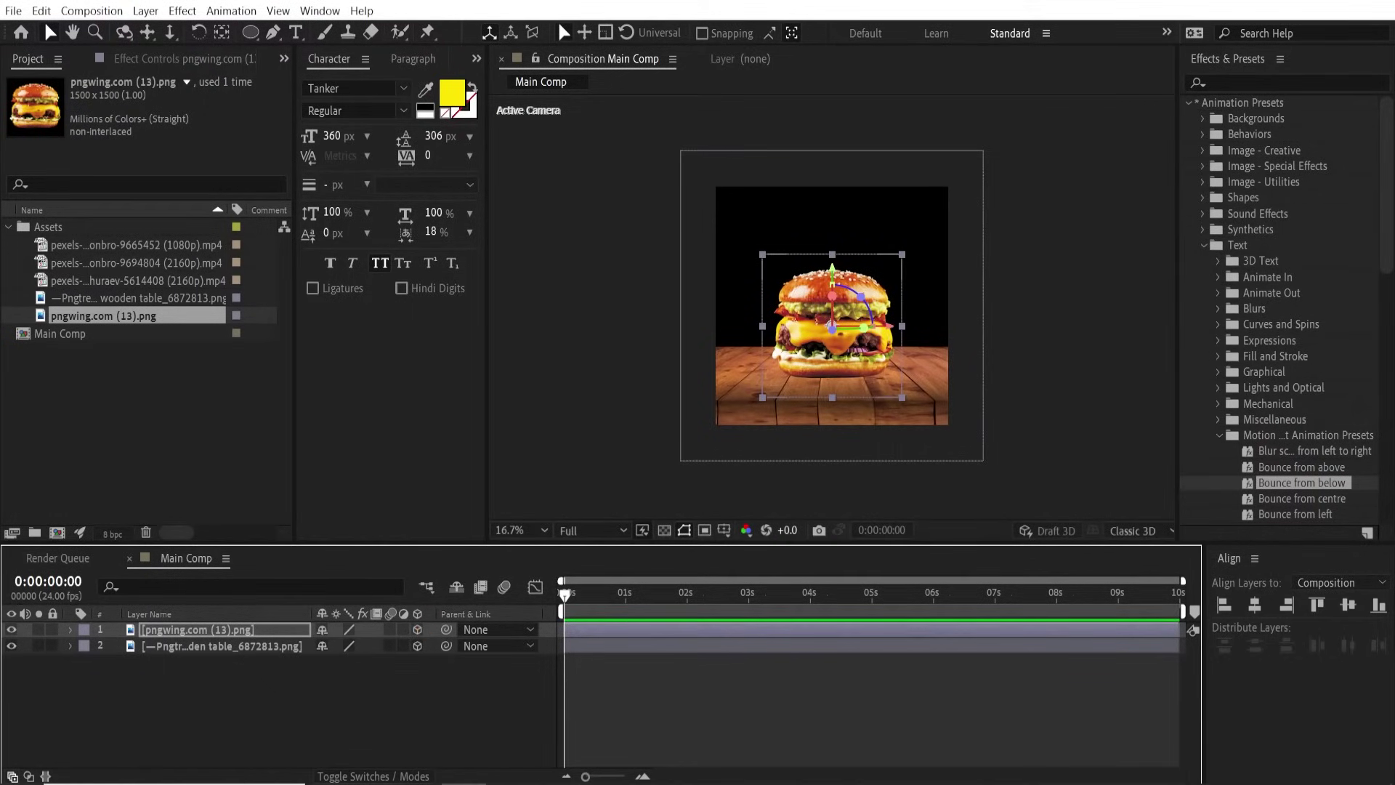
Step: Add a two-node camera with the 35mm preset to the composition
click(145, 10)
mouse_move(165, 30)
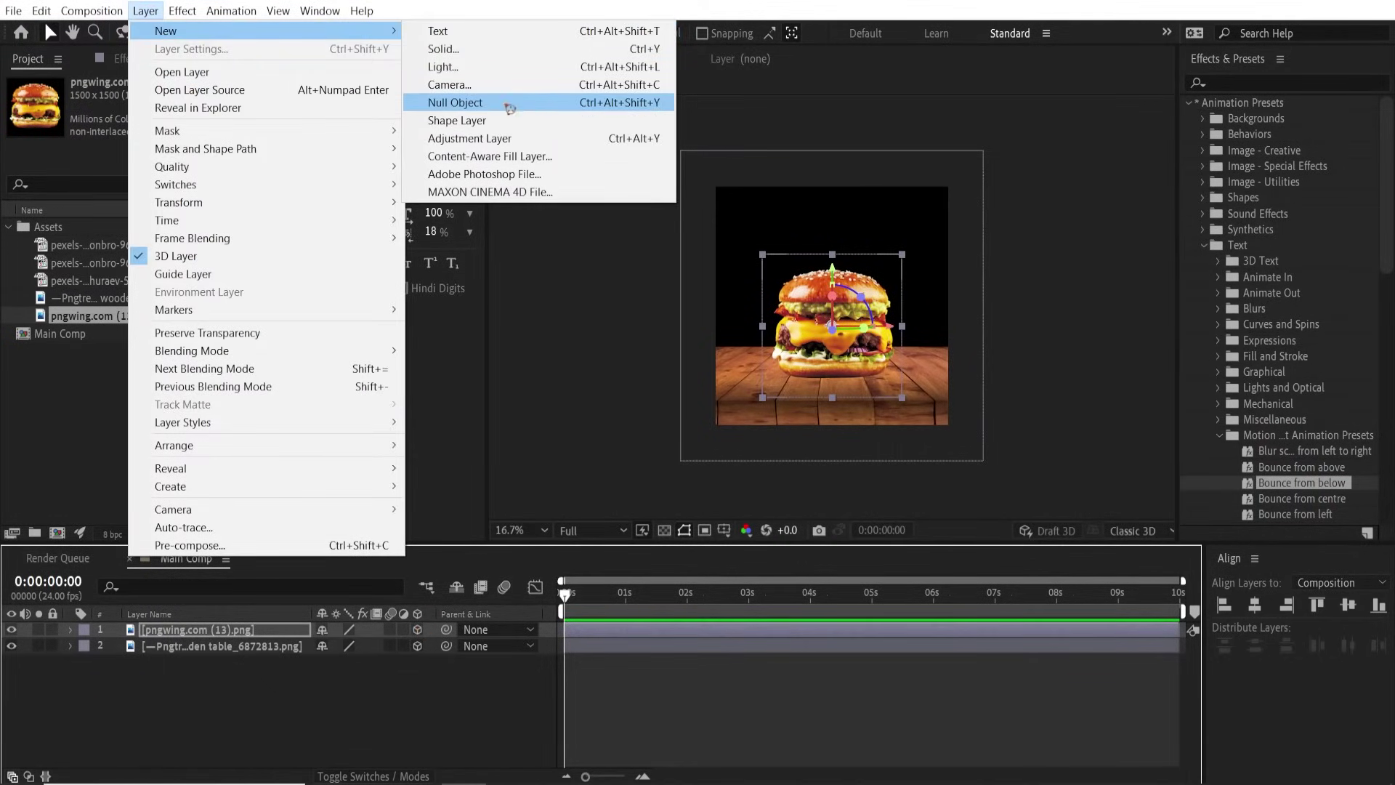
click(508, 85)
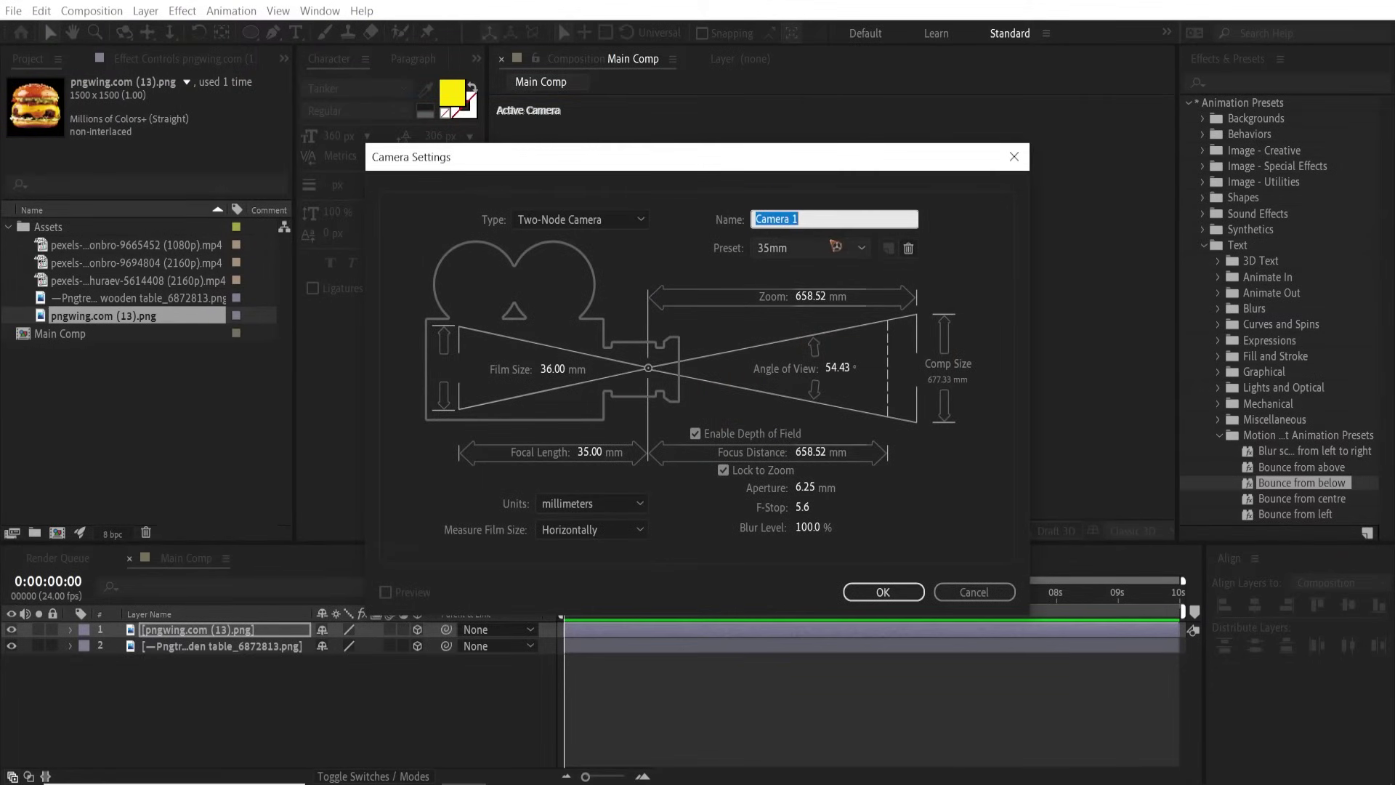
click(892, 592)
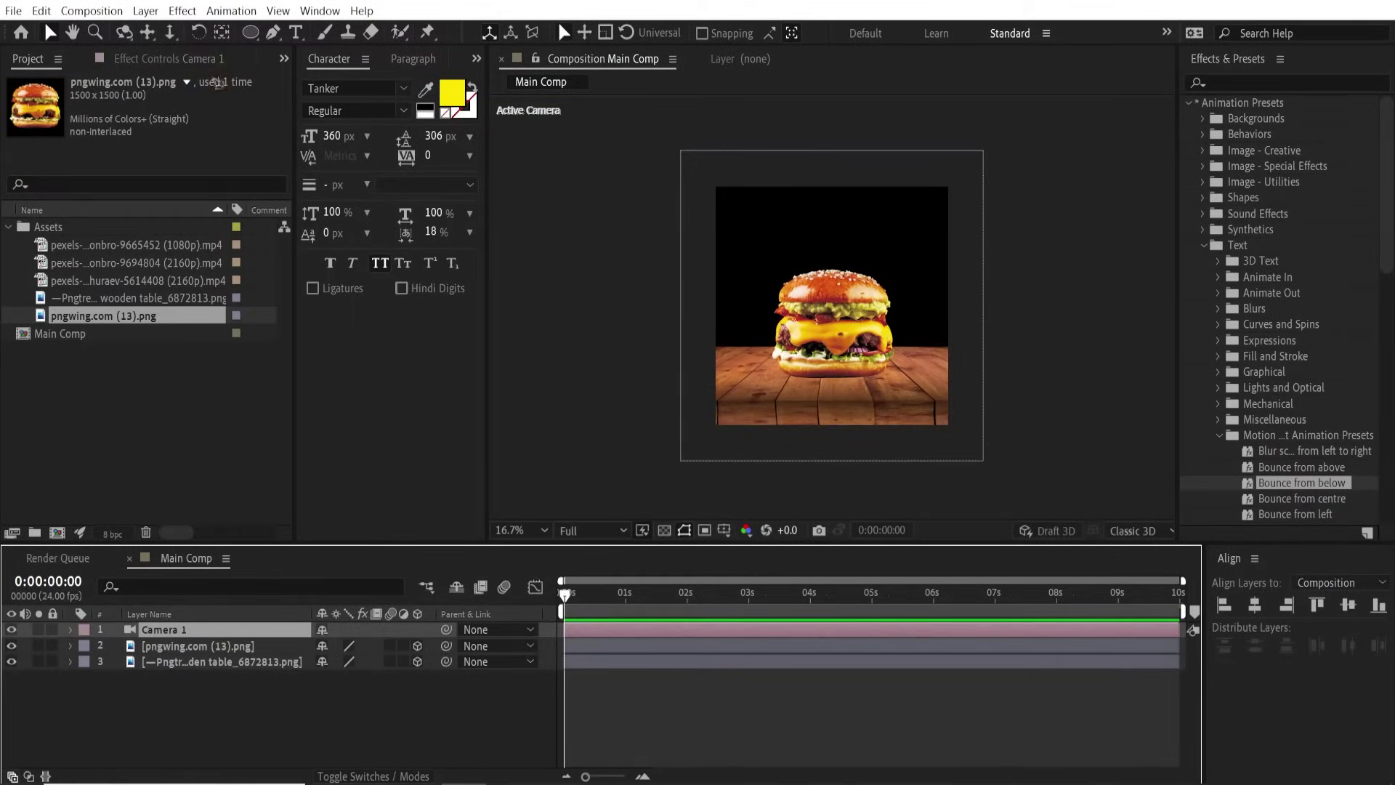
Step: Add a null object named Cam controller and parent the camera layer to it
click(145, 11)
mouse_move(166, 31)
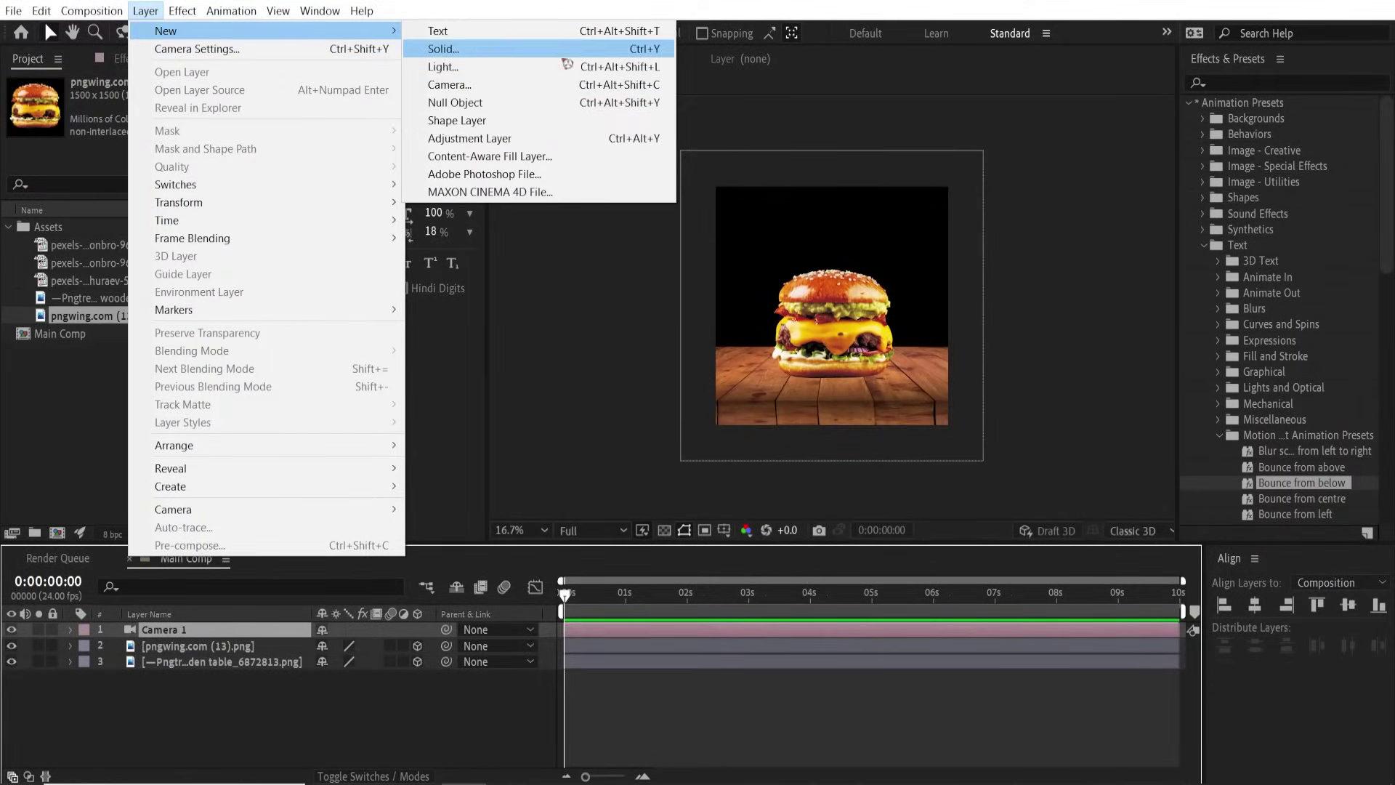
click(535, 103)
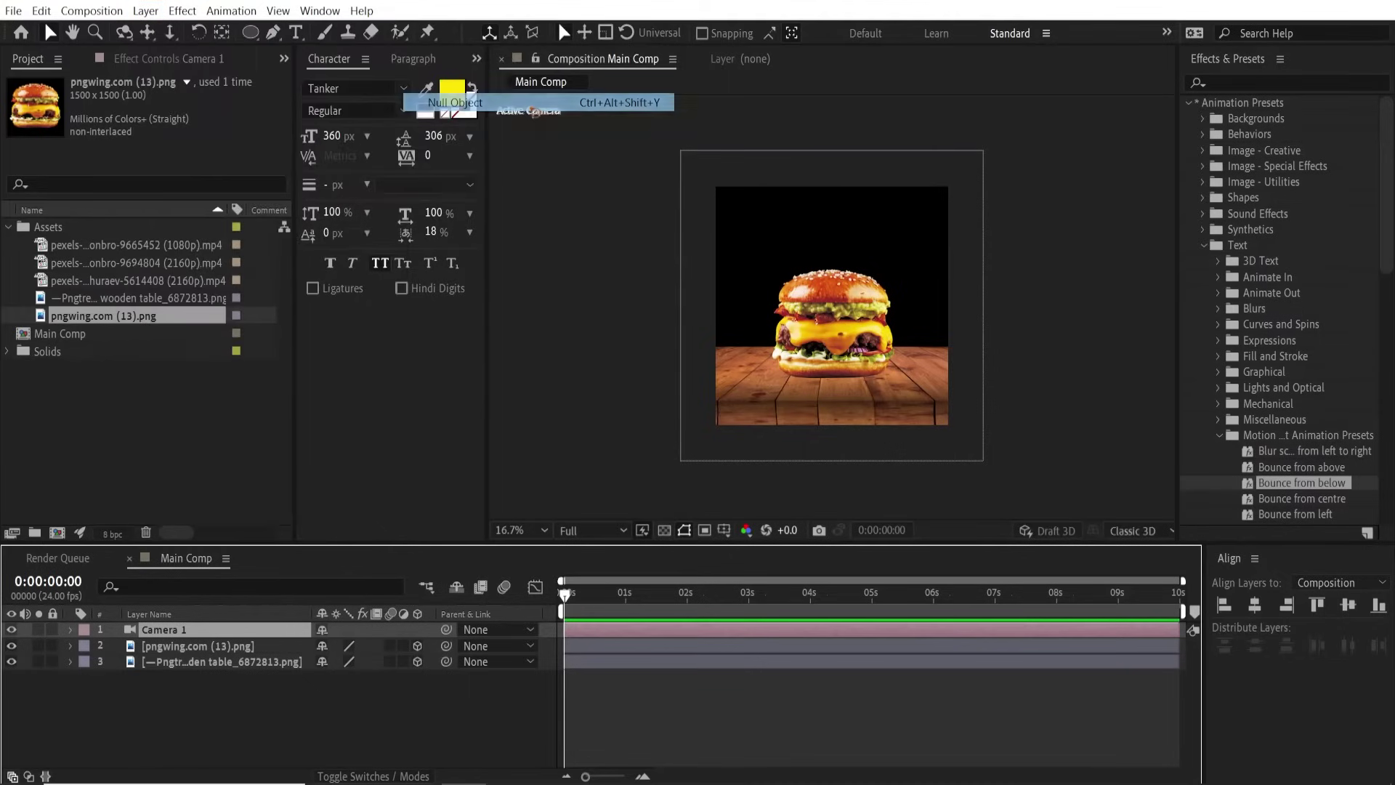
key(Return)
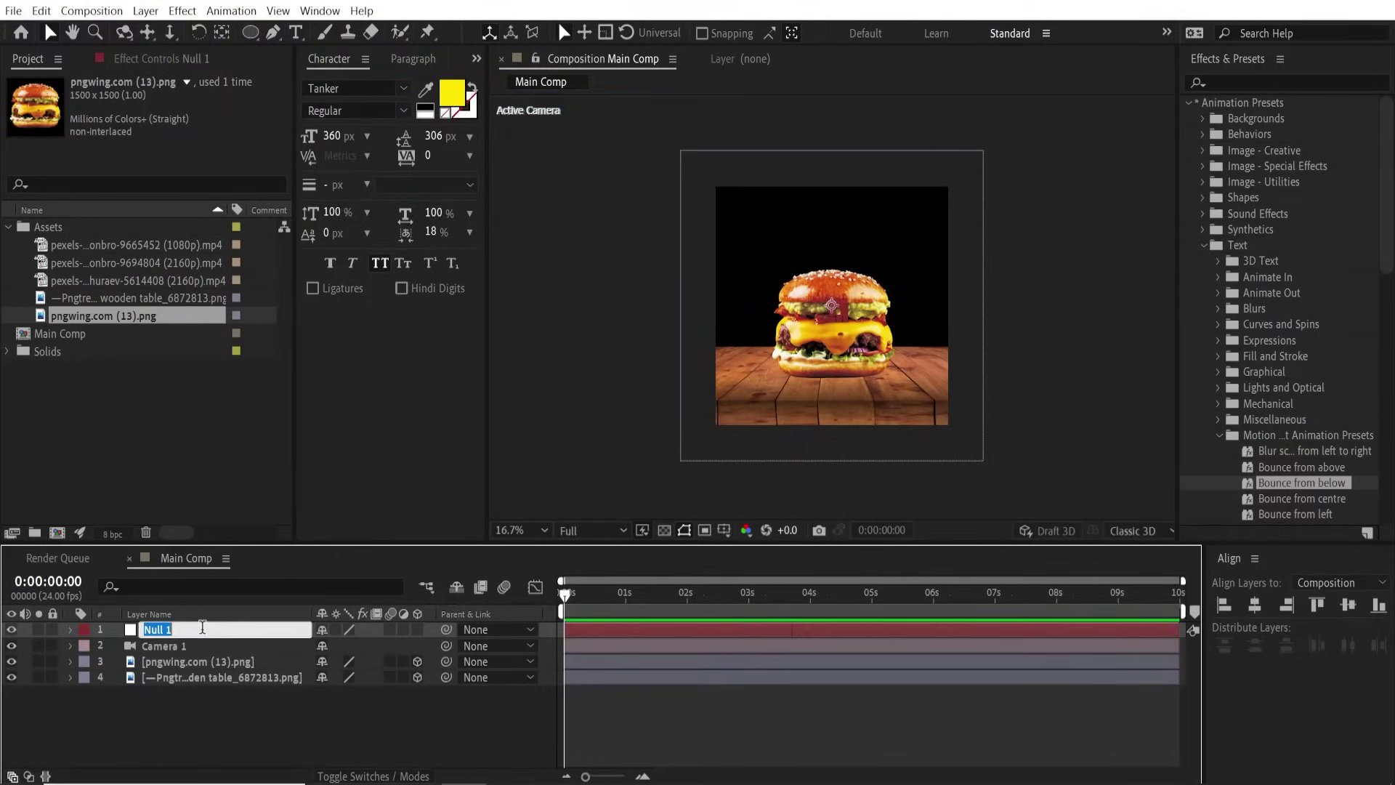
text(controller)
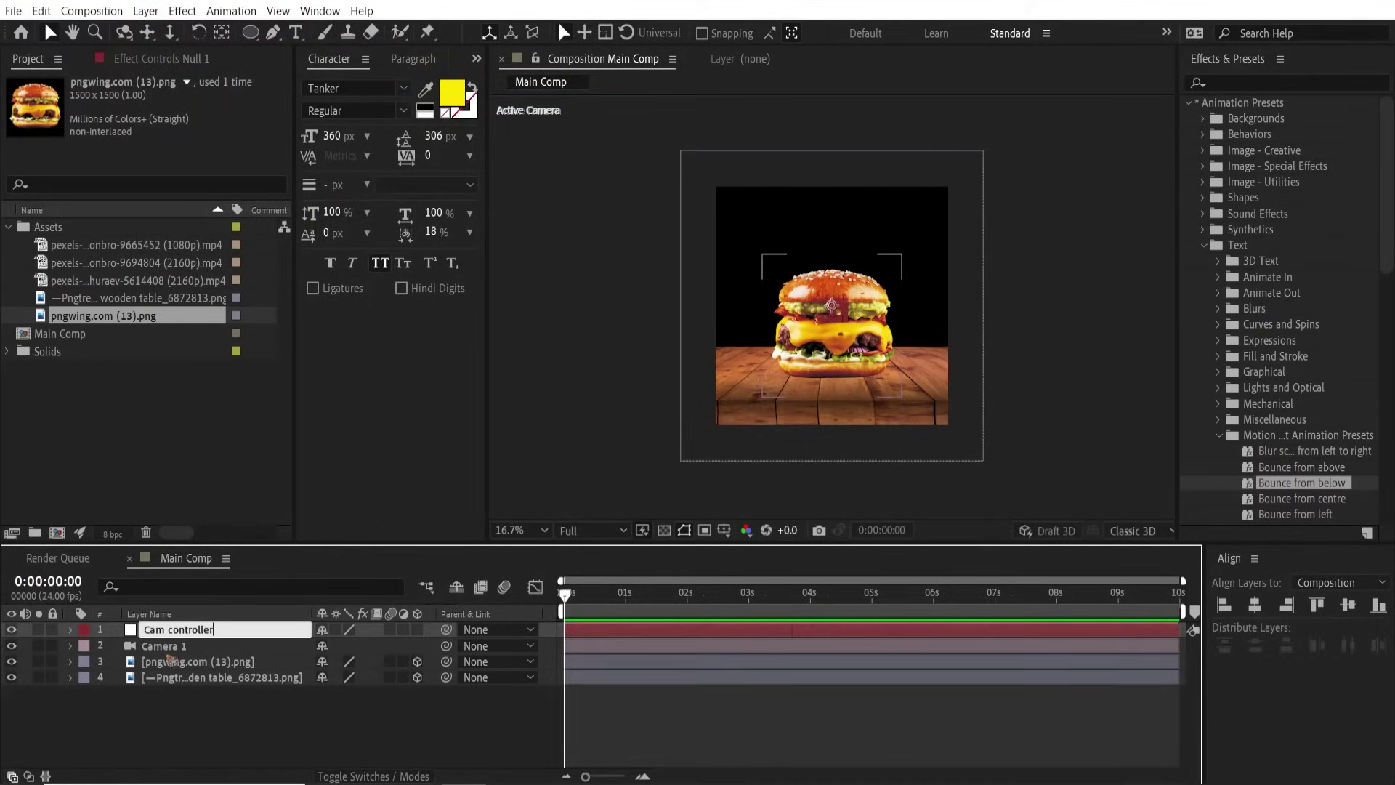
click(167, 645)
drag(446, 646, 276, 631)
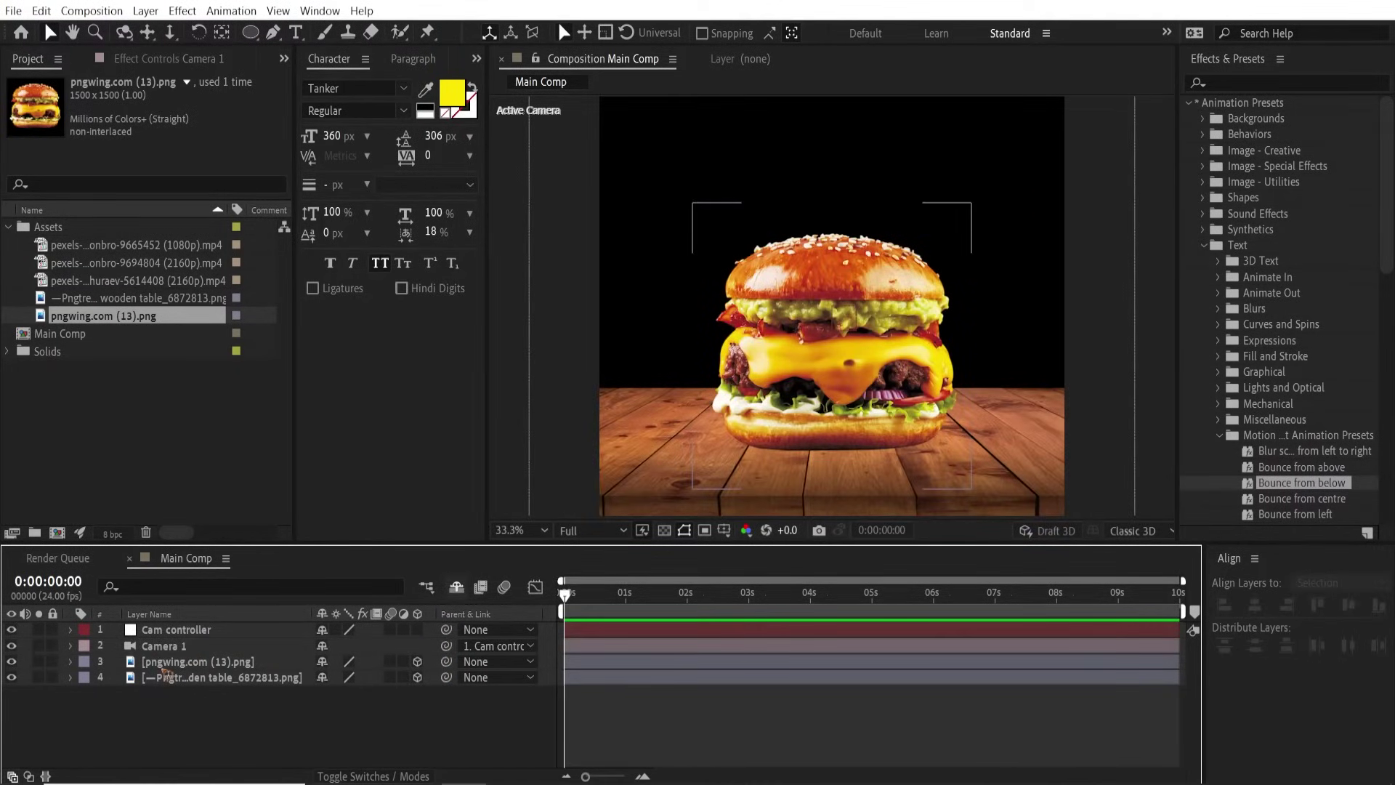
Step: Rename the burger image layer Burger and the wooden table layer table
click(163, 667)
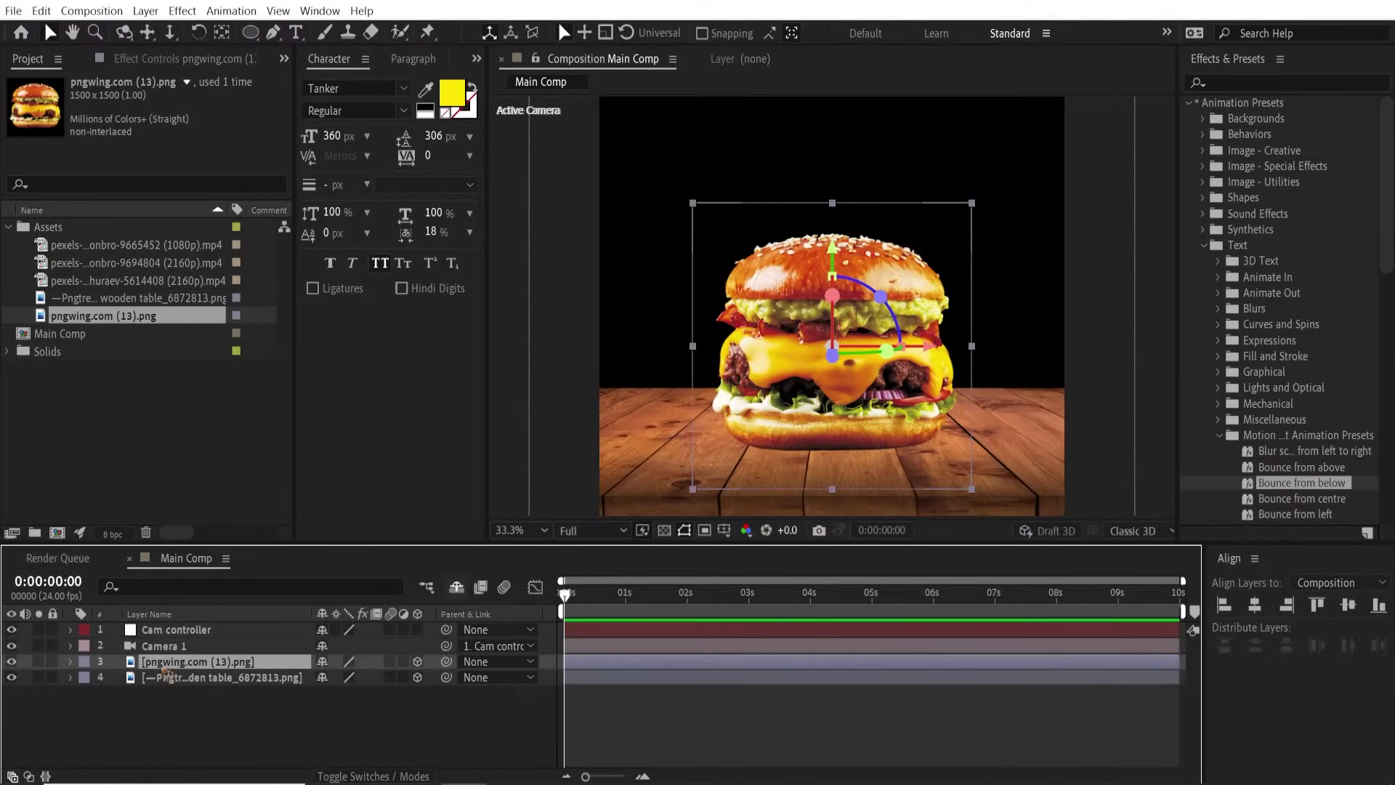
key(Return)
text(Burger)
key(Return)
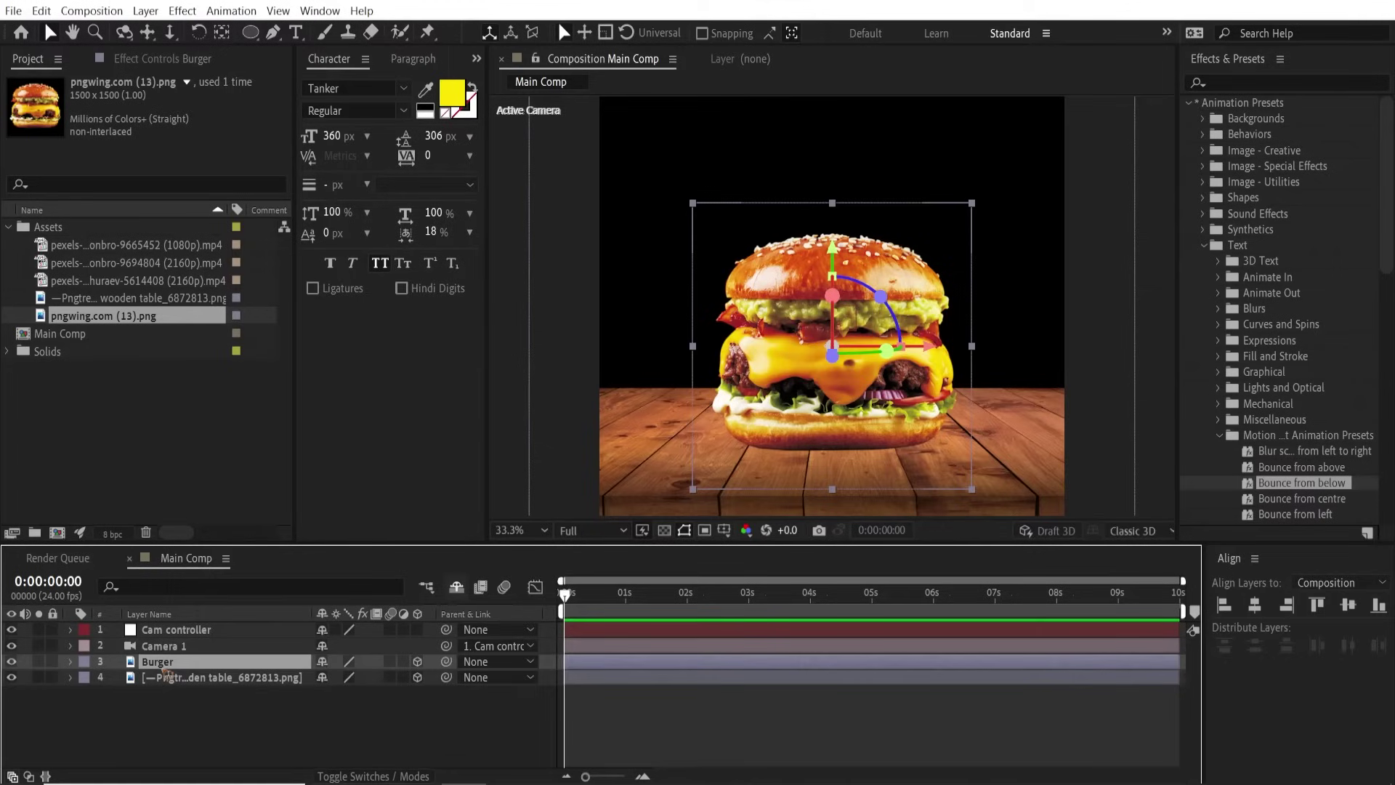
click(184, 680)
key(Return)
text(table)
key(Return)
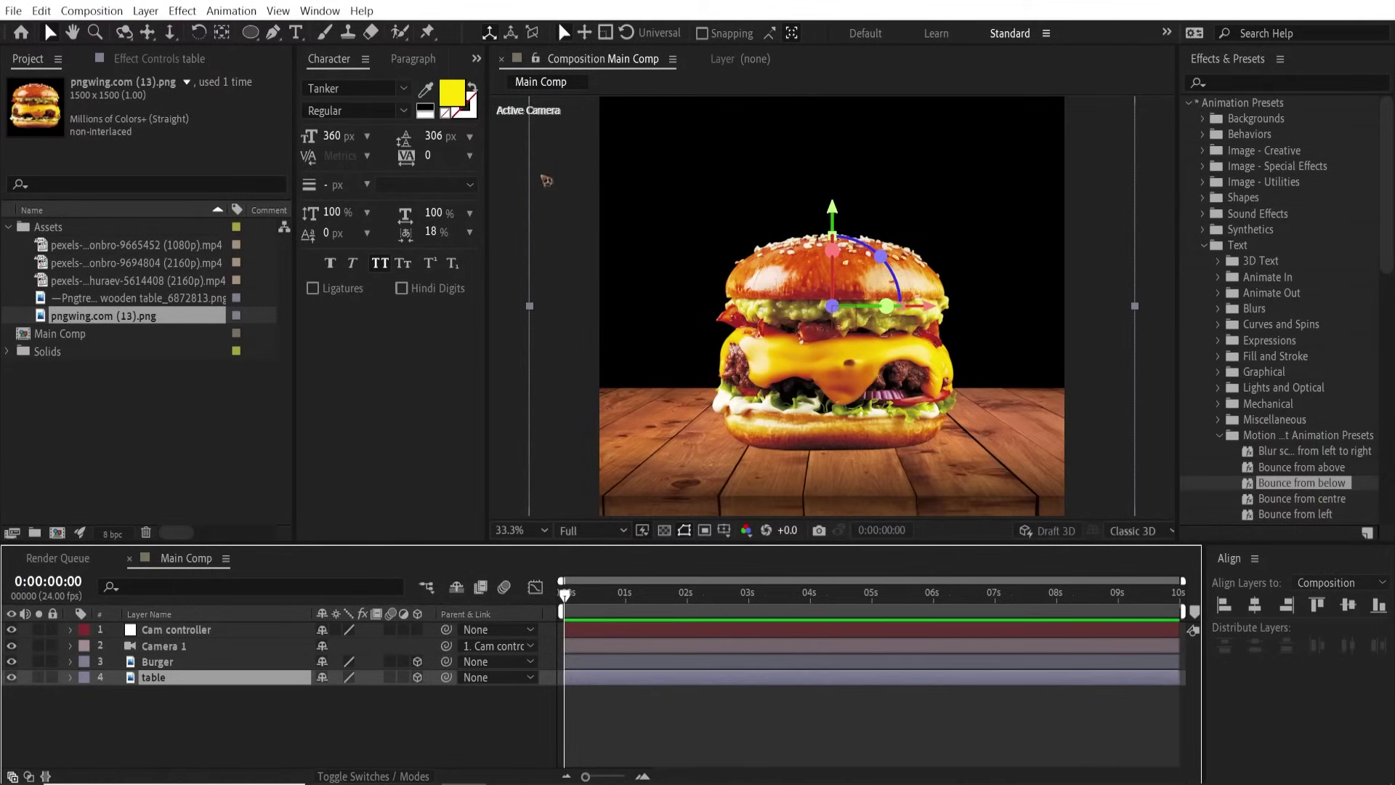
Step: Create a black 1920 x 1920 px solid named shadow between the Burger and table layers and make it 3D
click(146, 11)
mouse_move(327, 31)
click(539, 51)
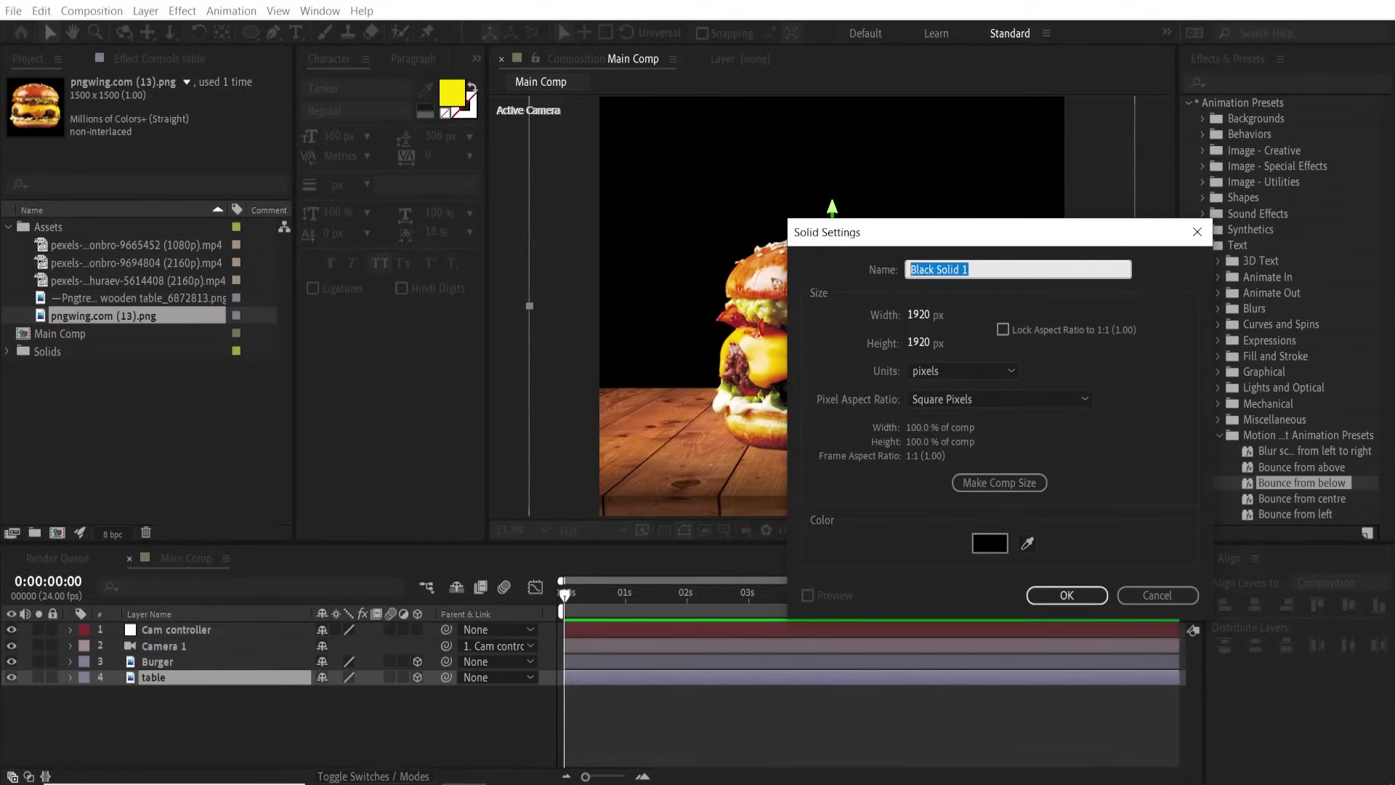
text(shadow)
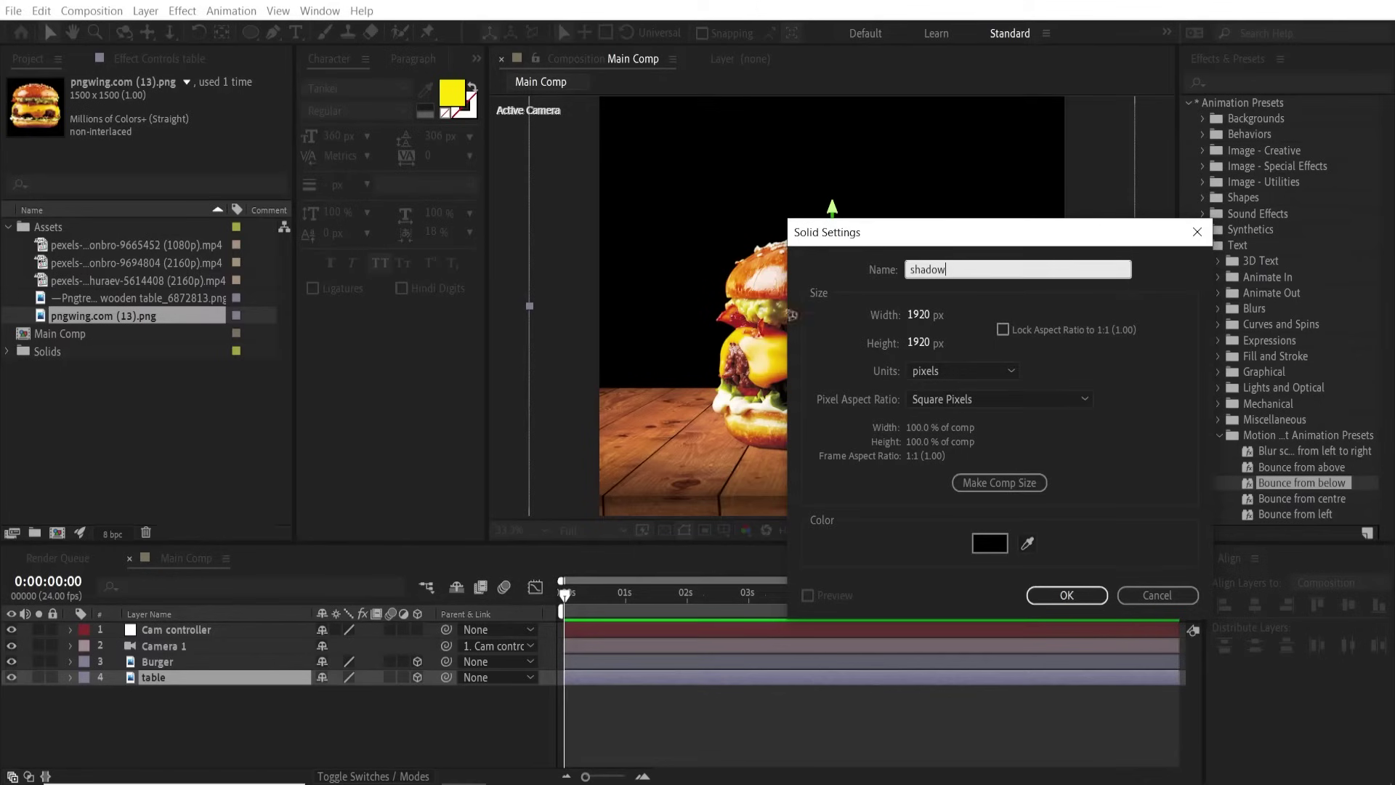
click(1066, 594)
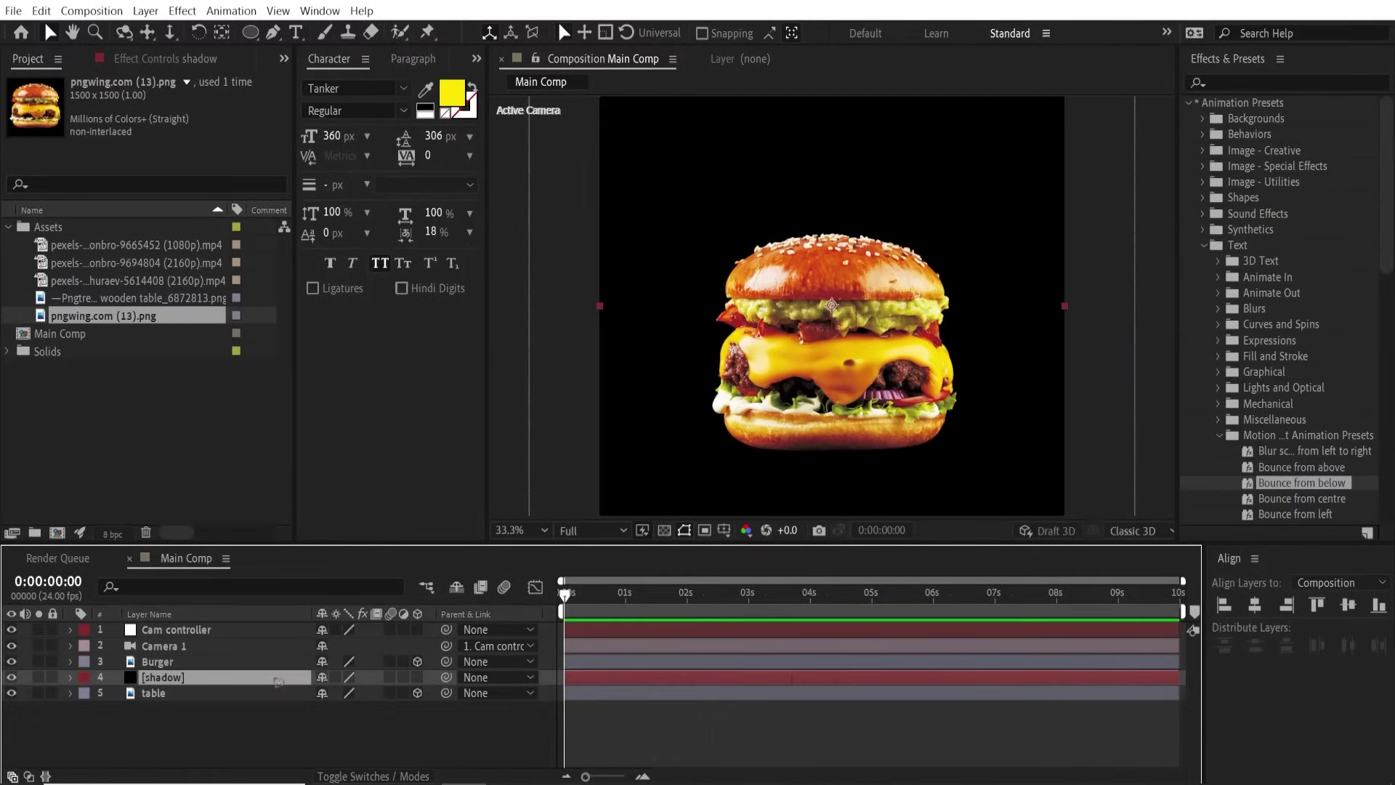
click(418, 677)
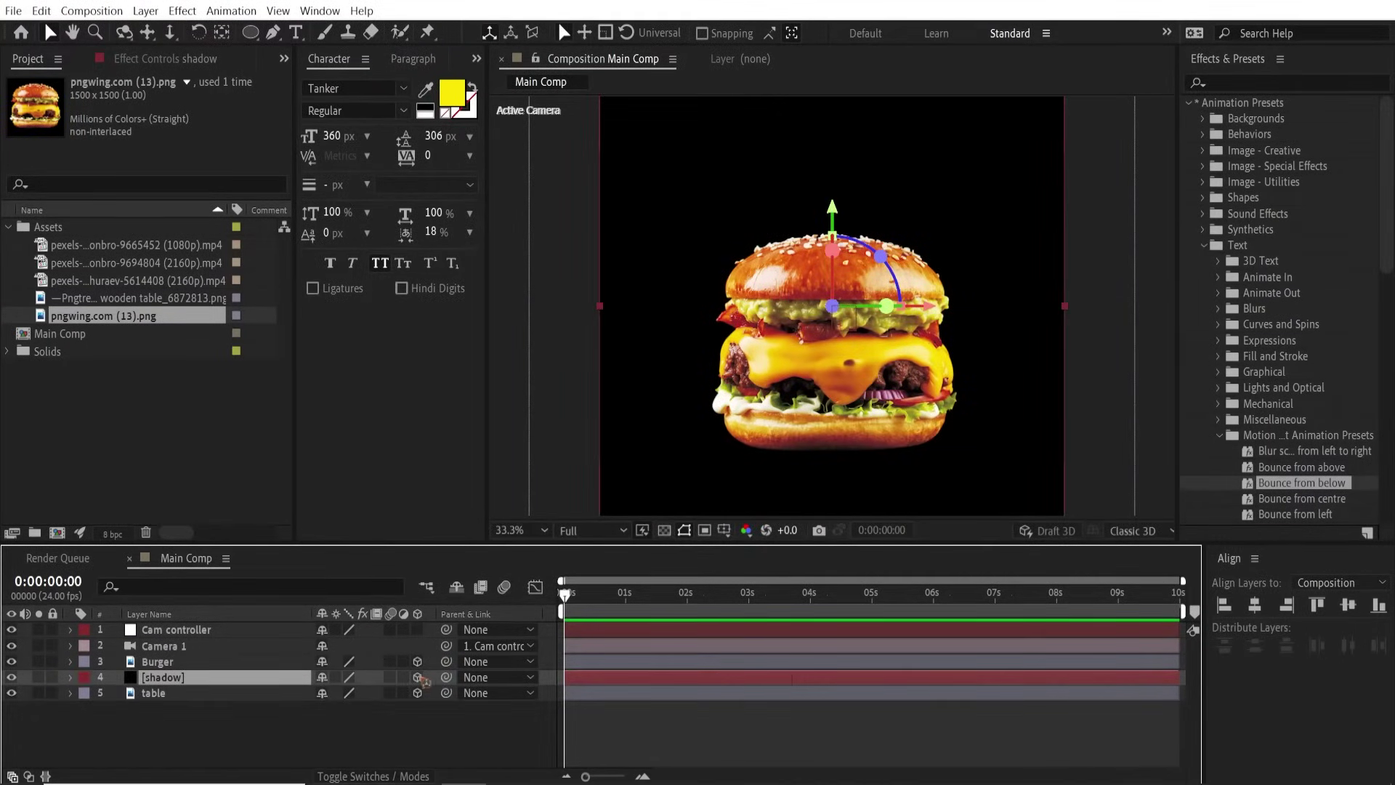
Step: Draw a flat elliptical mask on the shadow solid under the burger's base and set its feather to 79 pixels
drag(256, 36, 323, 75)
mouse_move(711, 427)
mouse_down()
mouse_move(973, 456)
mouse_move(942, 455)
mouse_up()
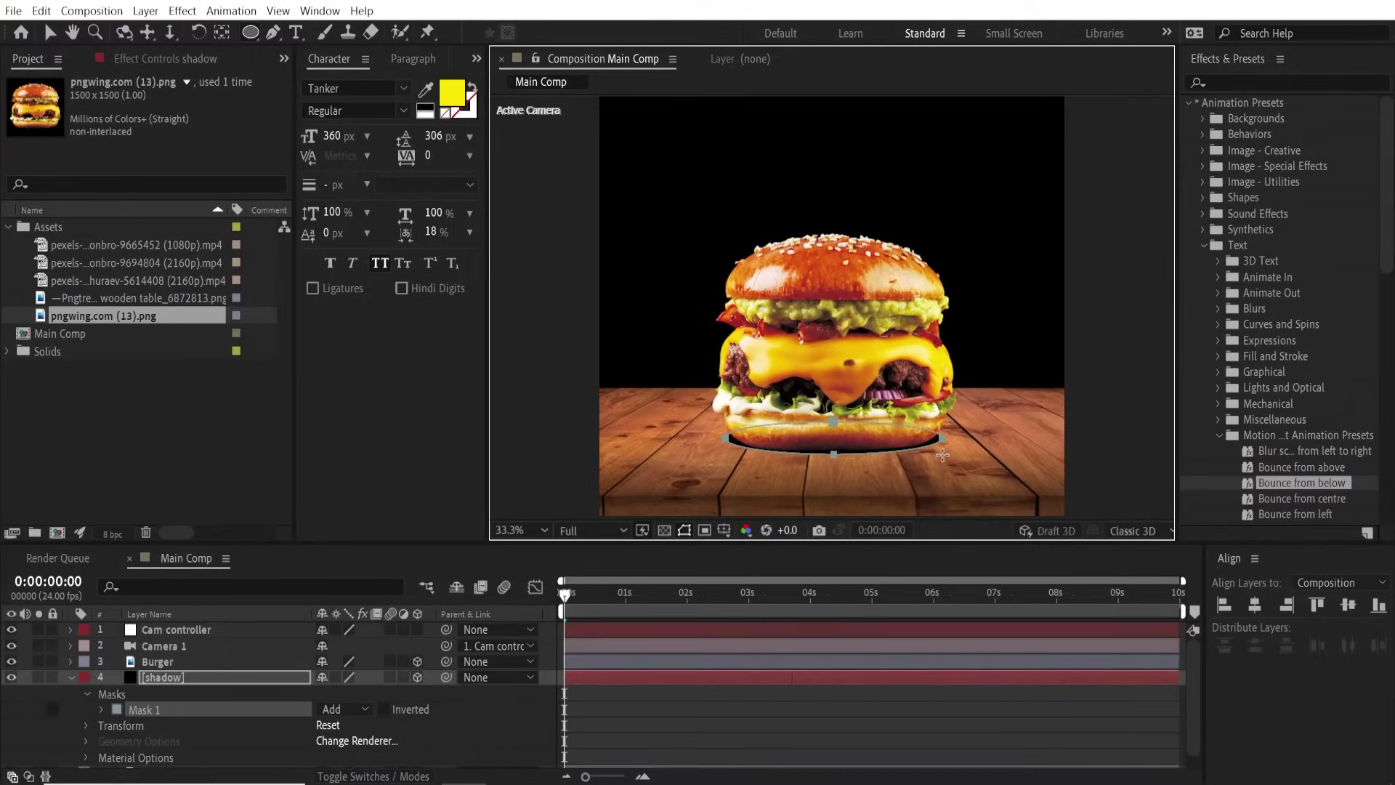
click(215, 681)
key(f)
drag(347, 717, 350, 714)
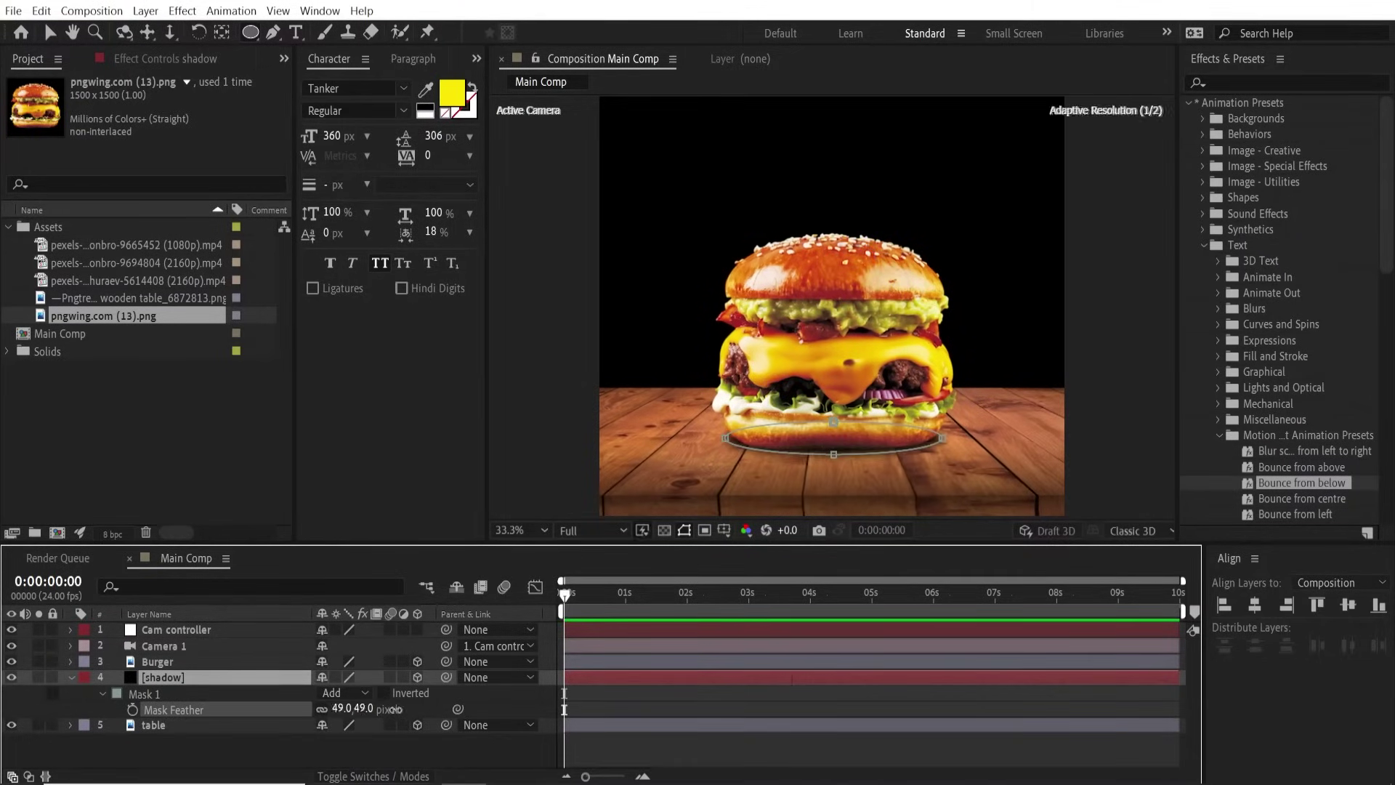
click(656, 692)
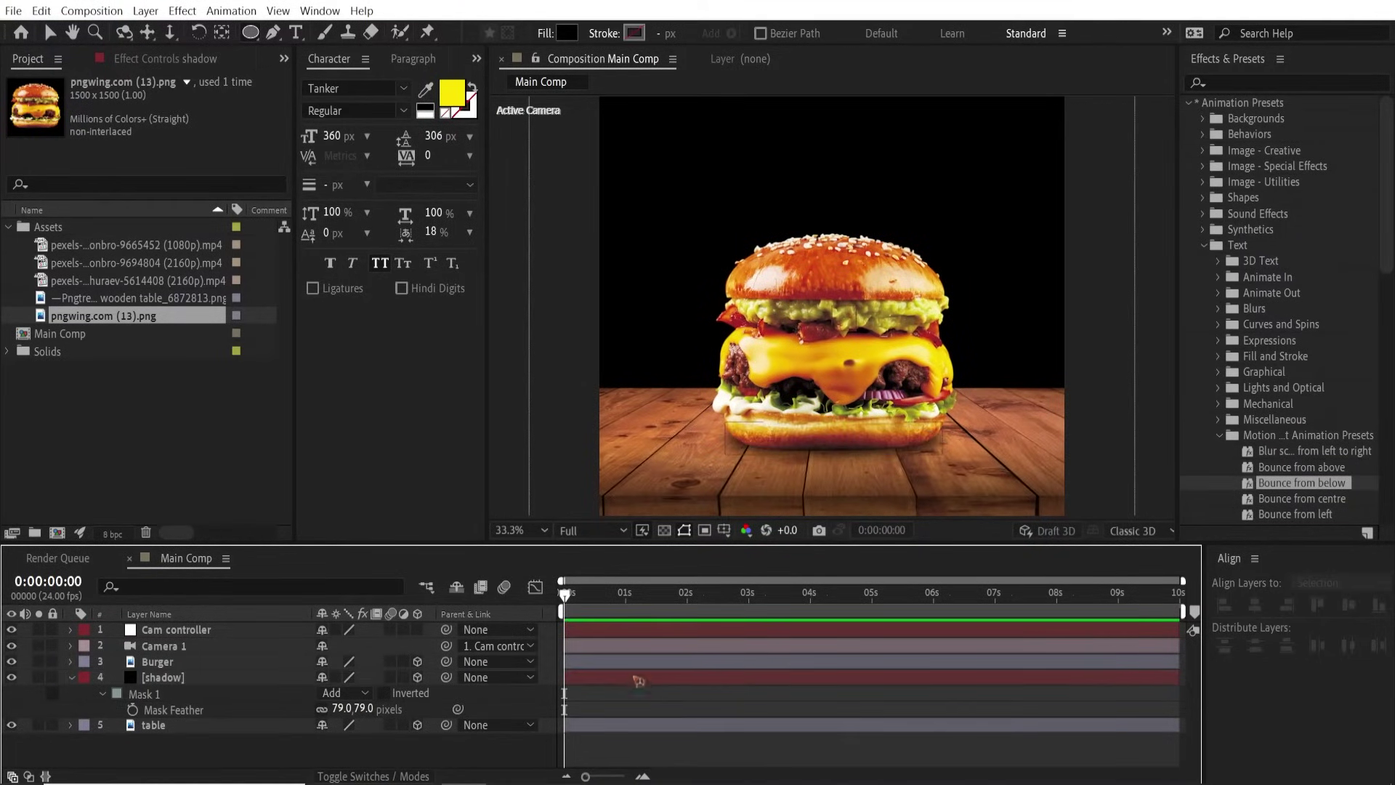
Step: Move the shadow's elliptical mask slightly down so it sits just beneath the bottom bun
click(163, 677)
key(v)
double_click(842, 456)
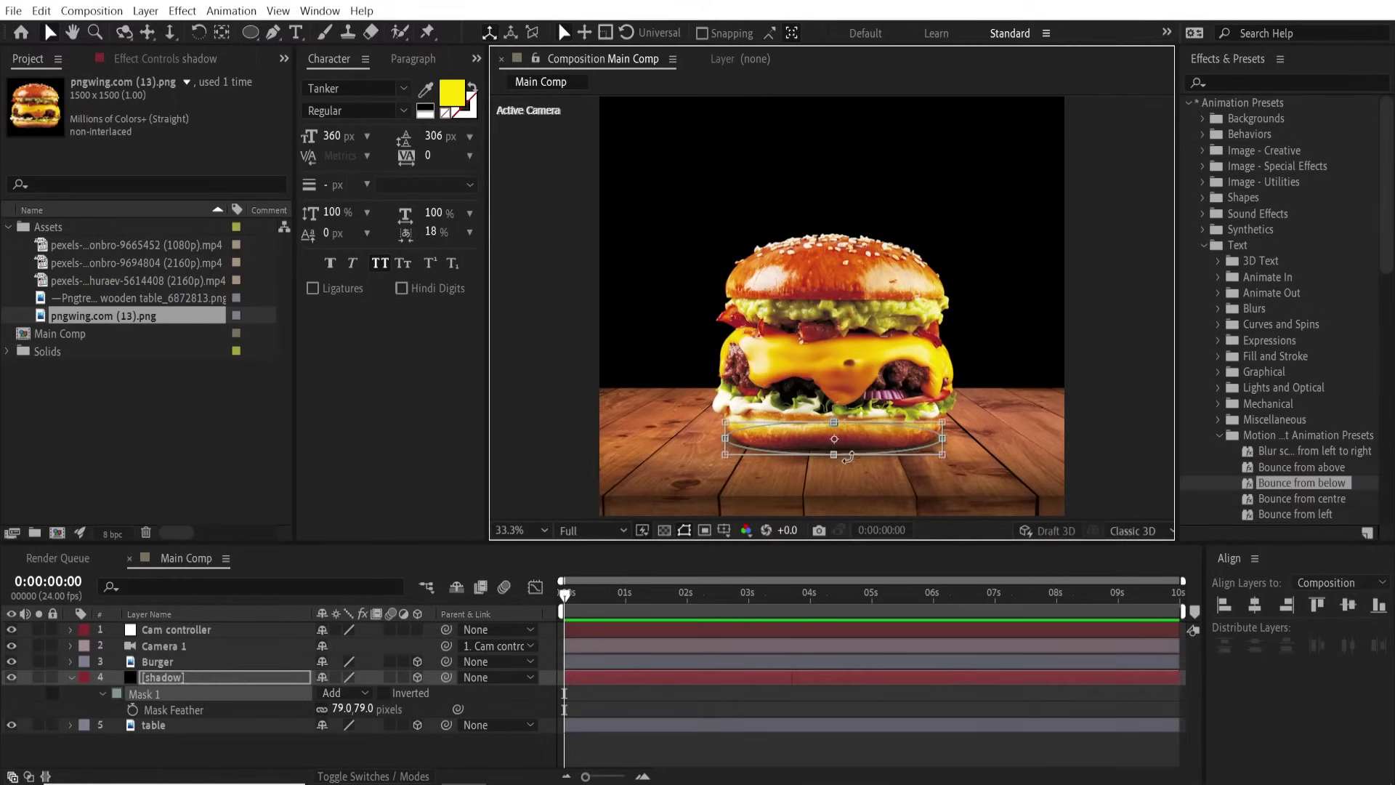
drag(855, 437, 857, 442)
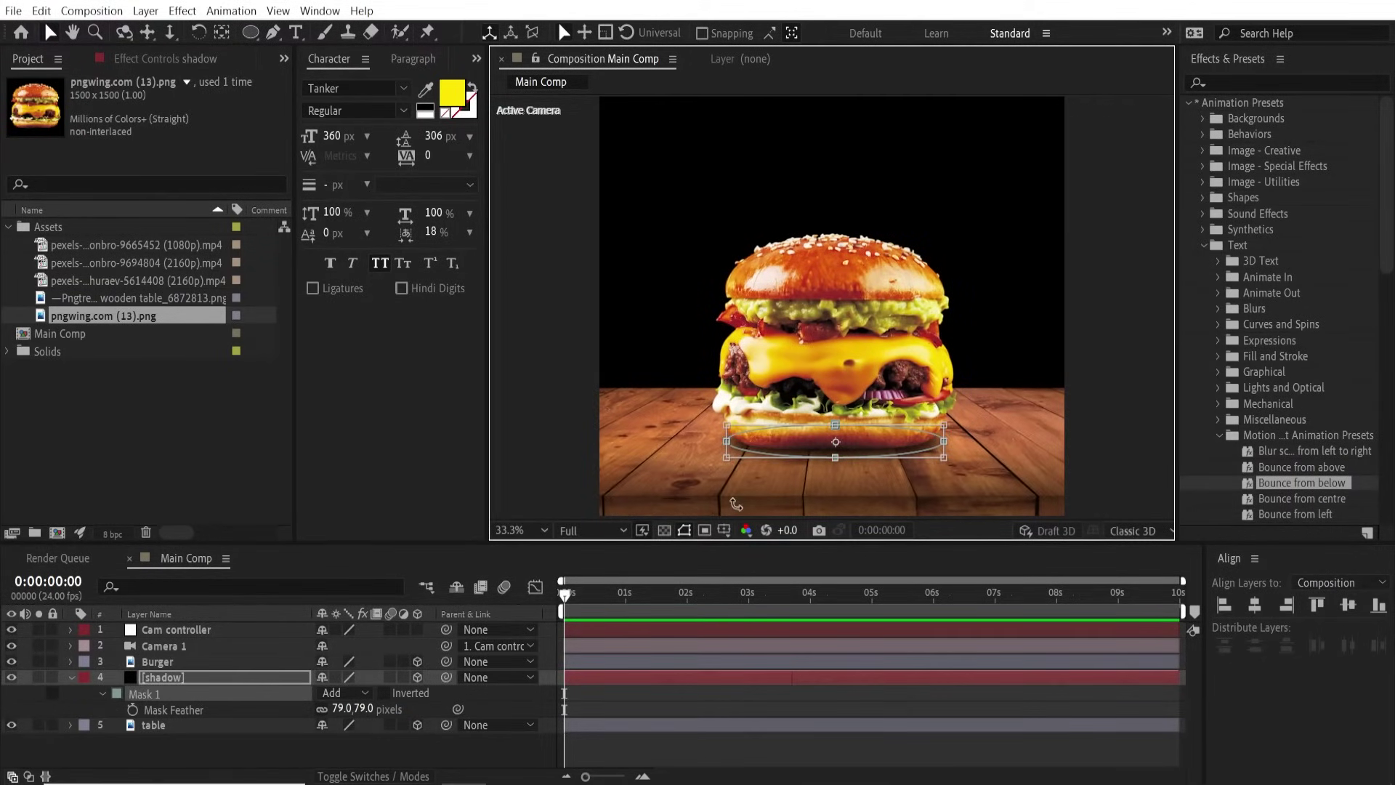
Step: Set the shadow layer's opacity to 80%
click(193, 684)
key(t)
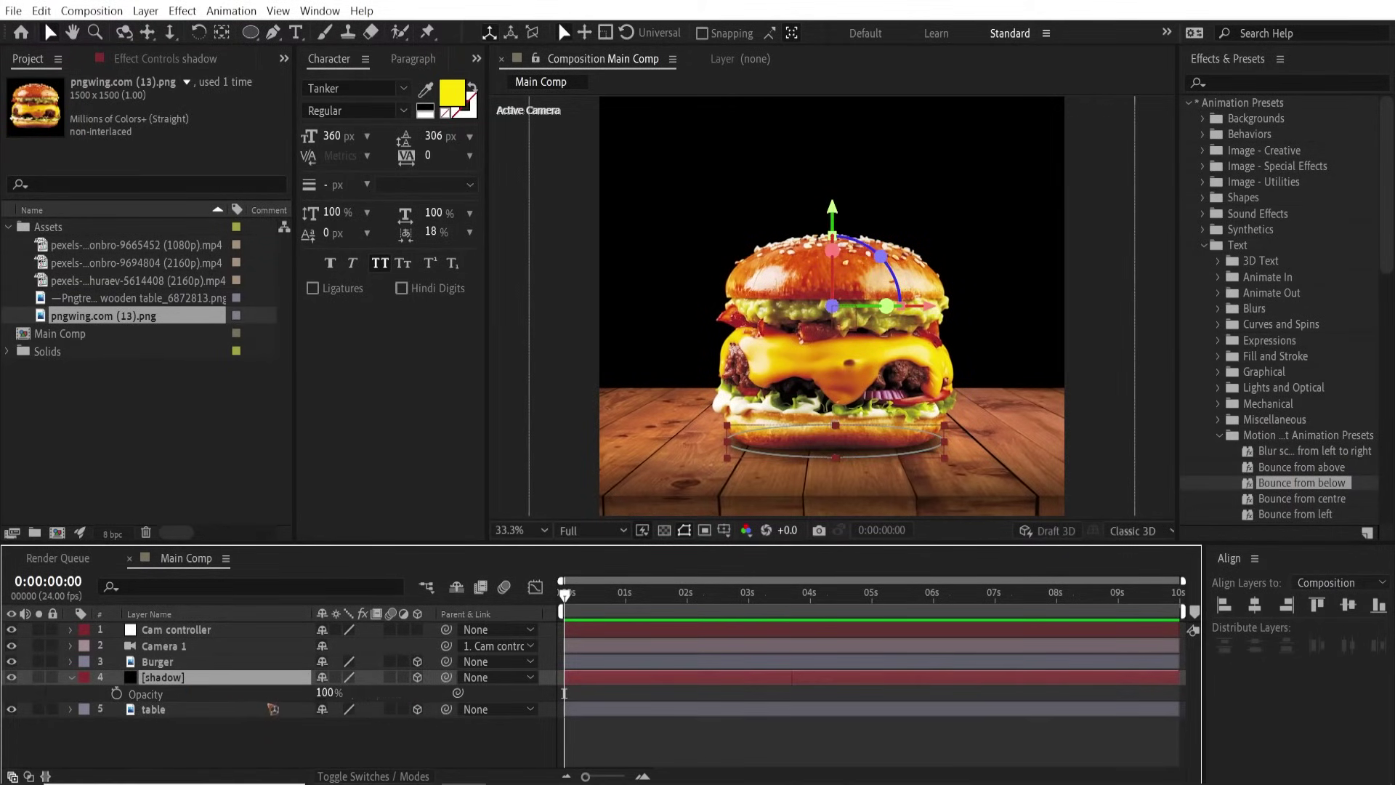
click(324, 693)
text(80)
key(Return)
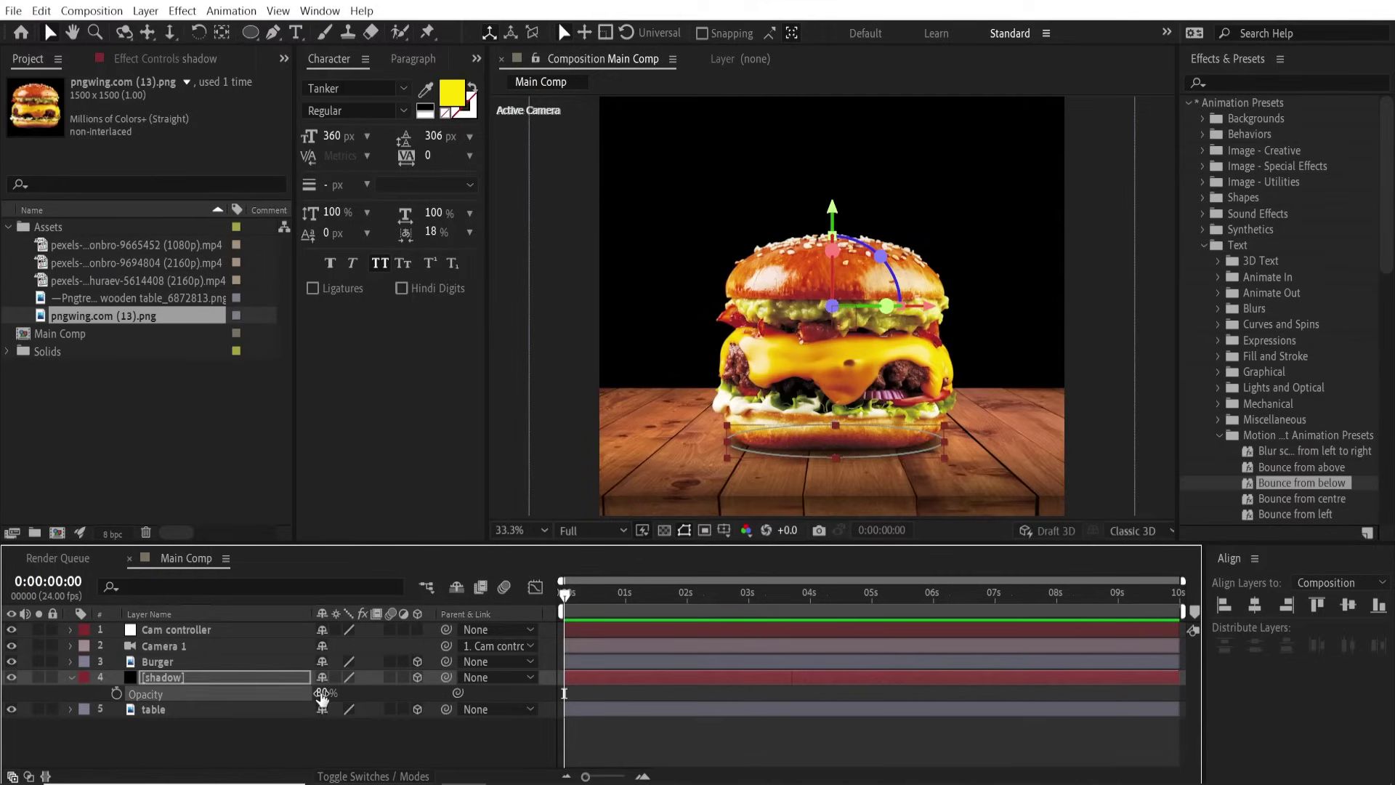
click(91, 729)
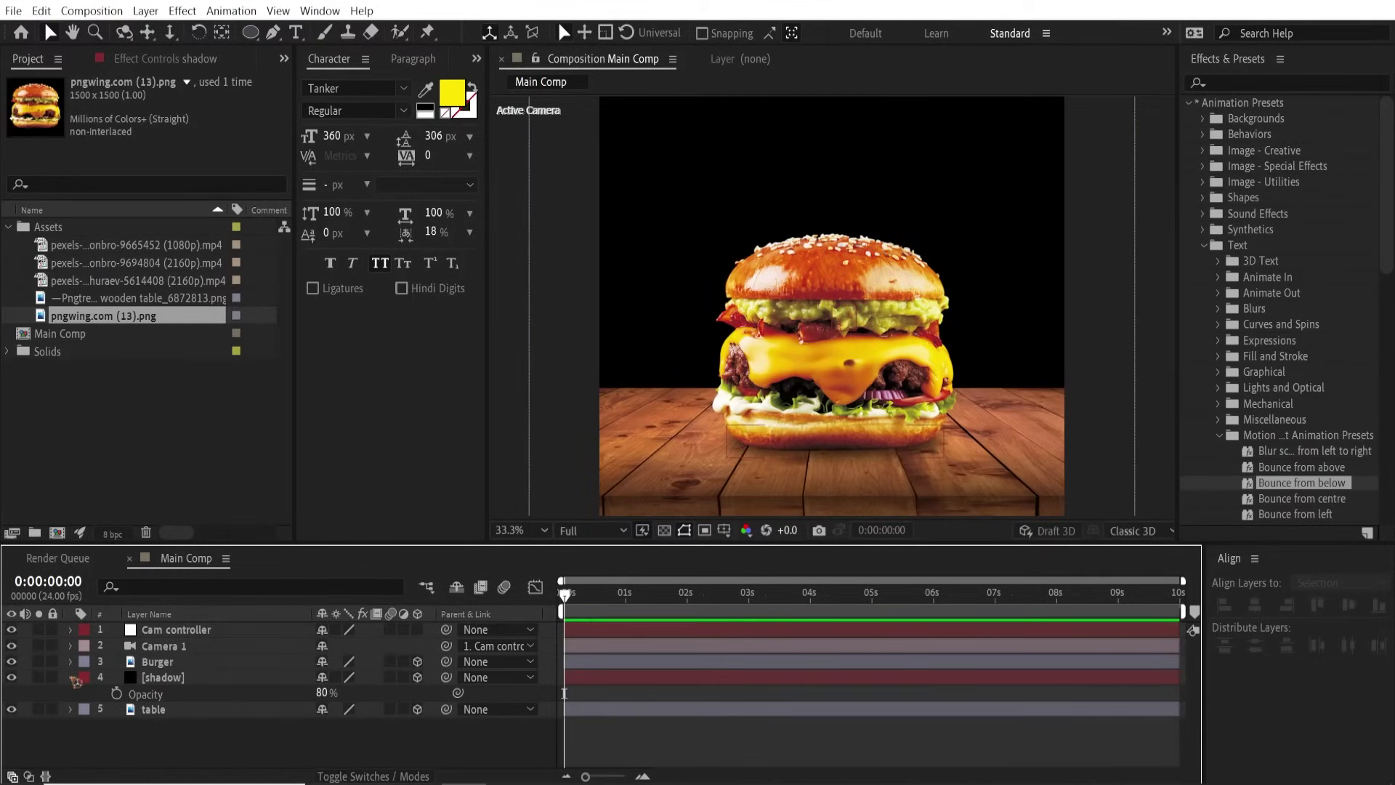
click(72, 677)
Step: Apply the Drop Shadow effect to the Burger layer
click(156, 661)
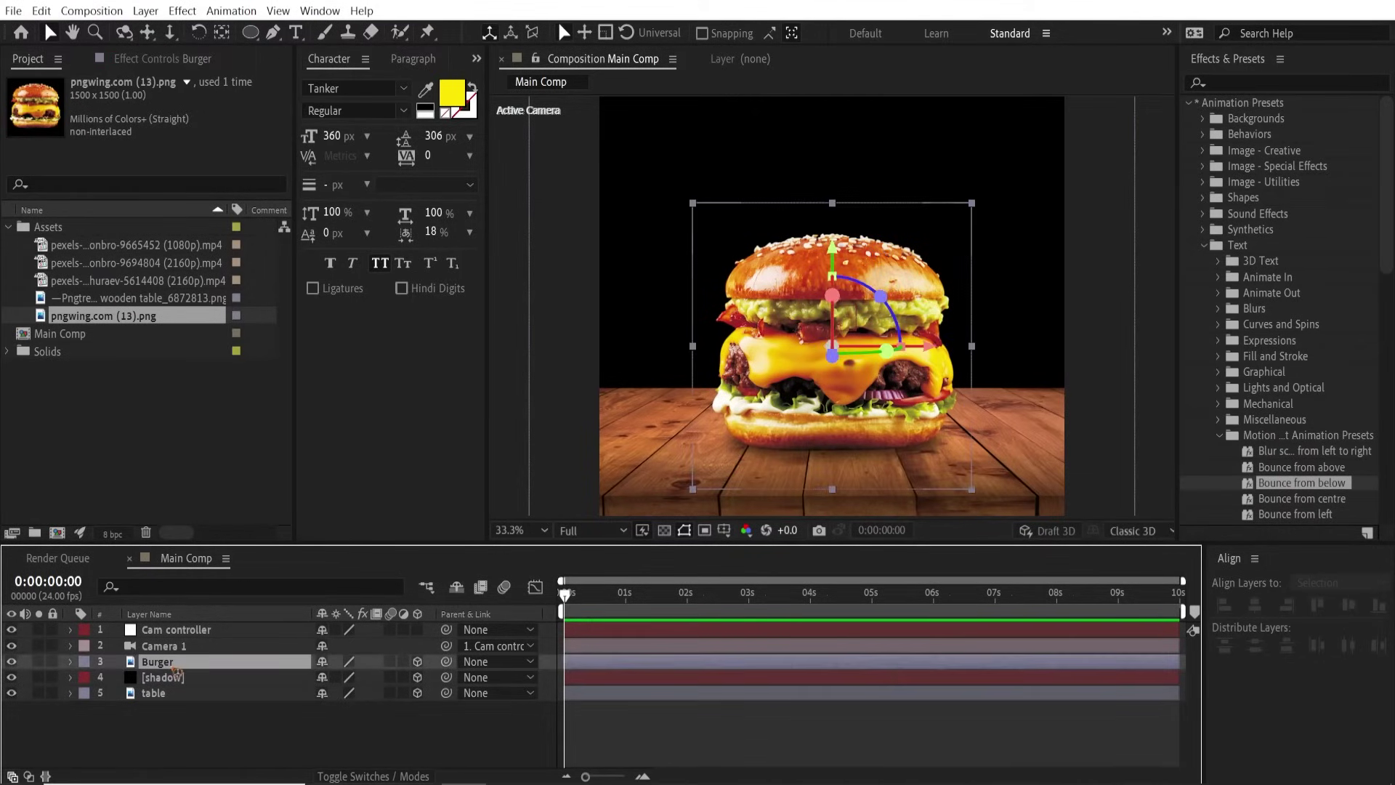
click(202, 677)
click(877, 457)
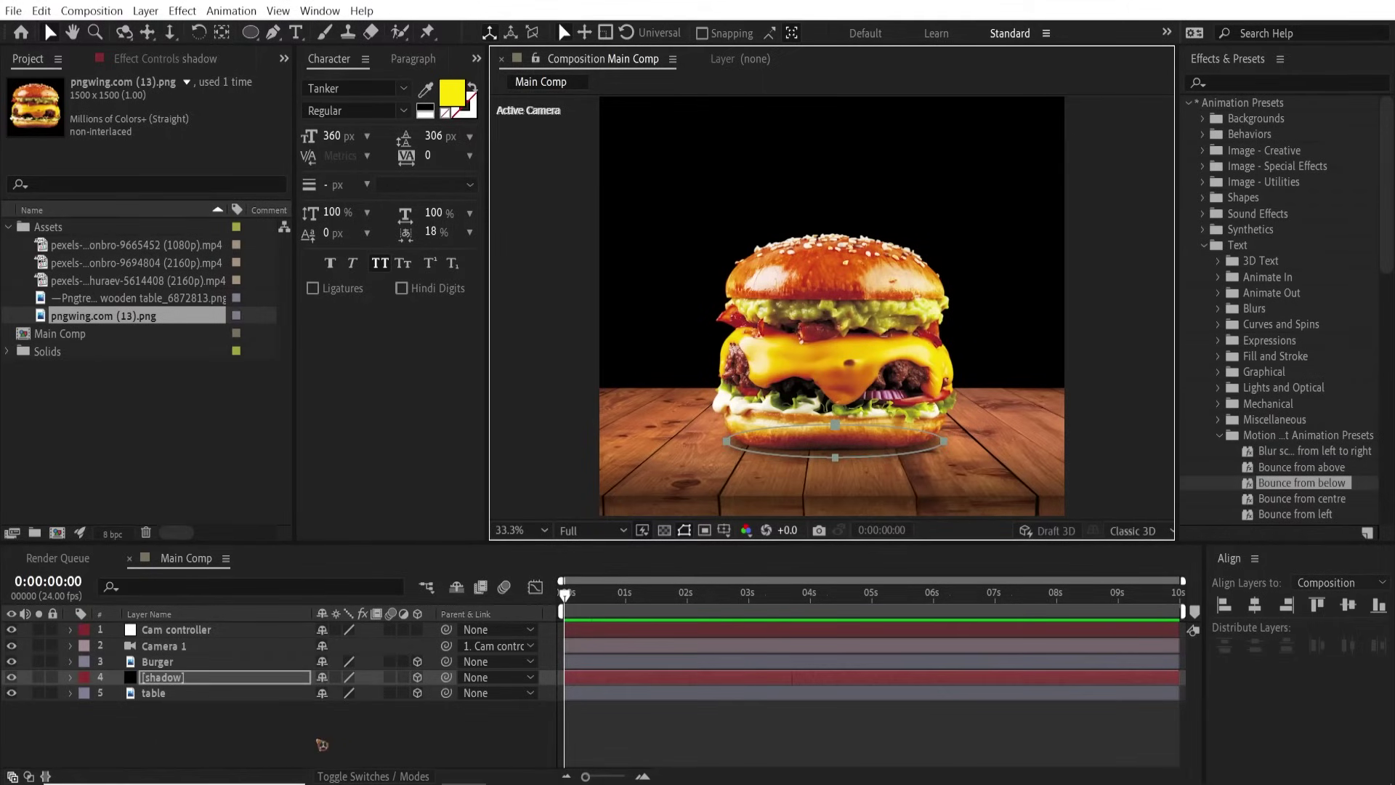
click(161, 662)
click(1254, 83)
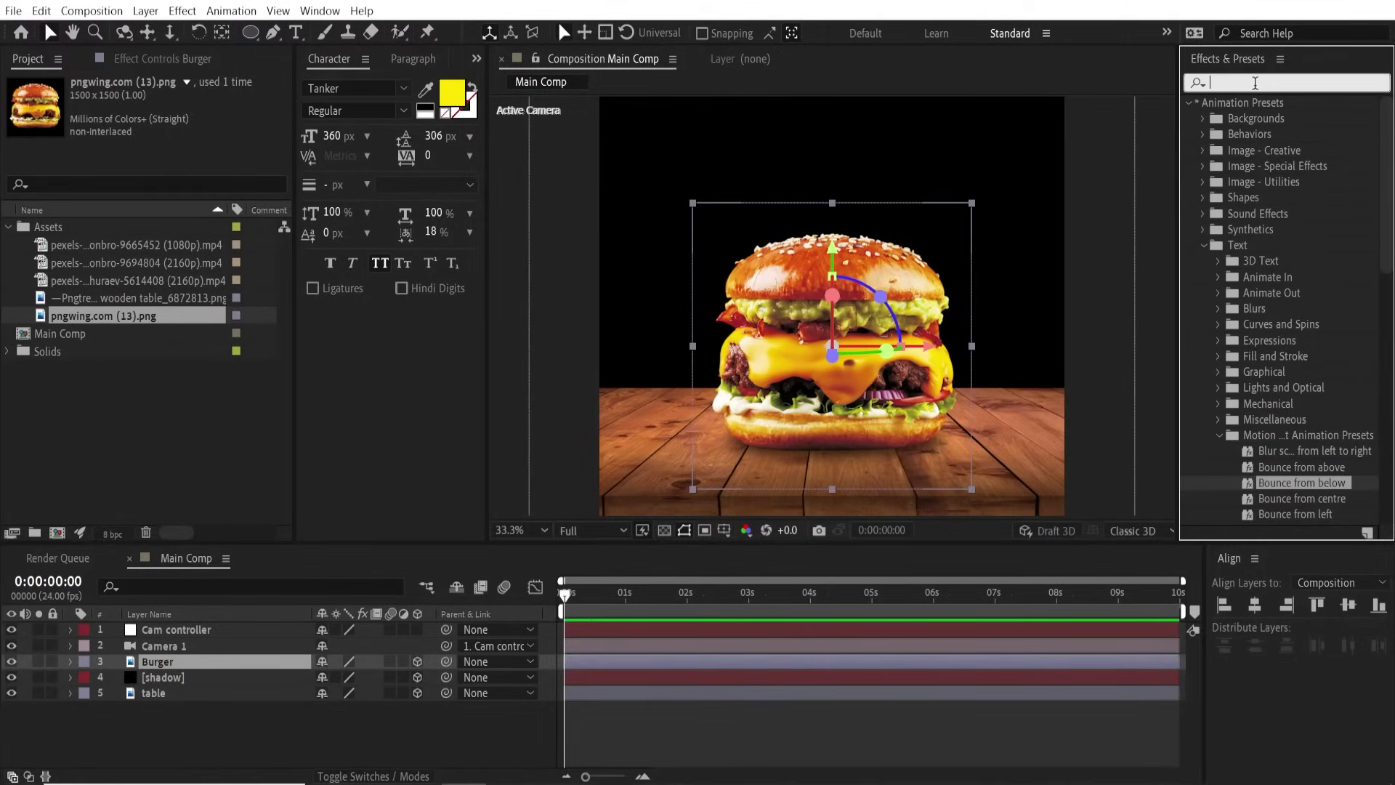
text(drop sh)
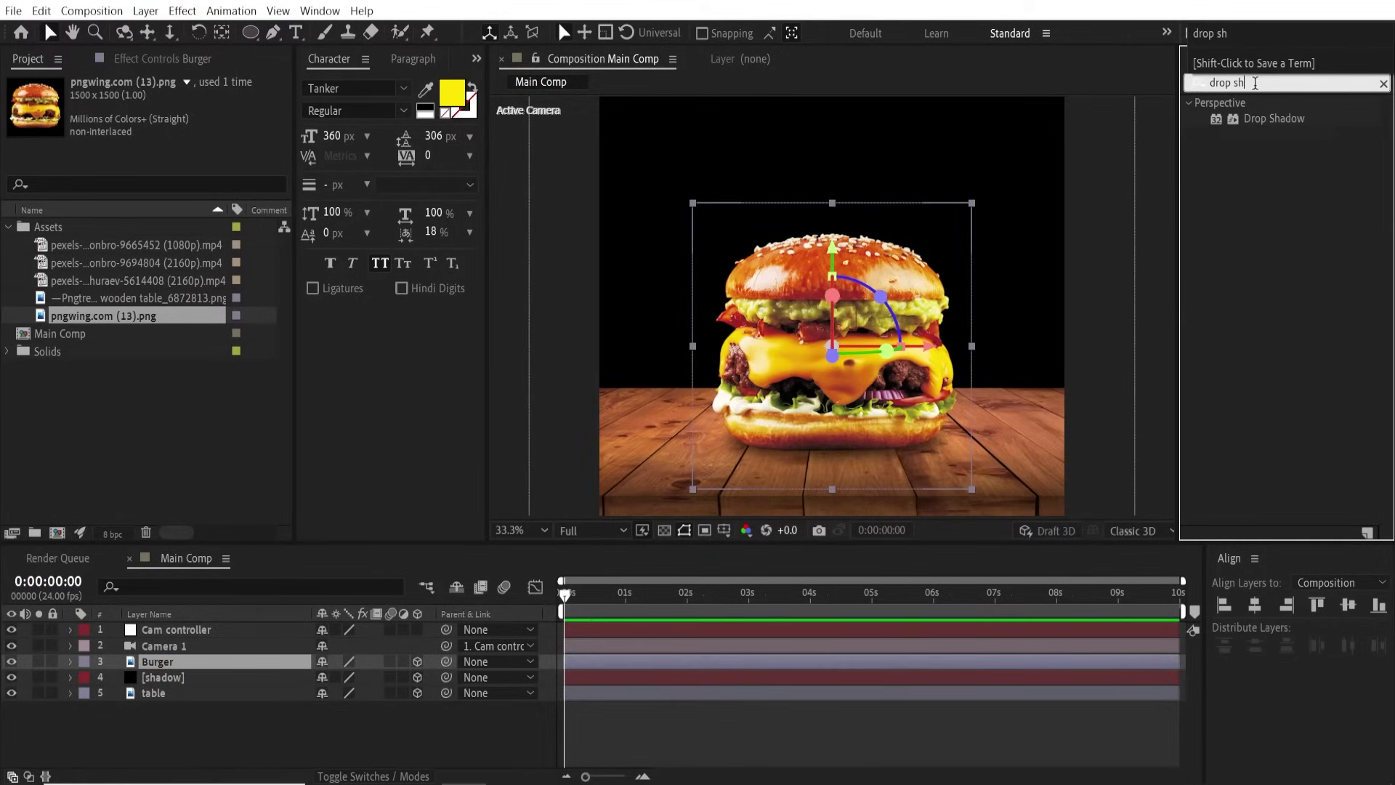
drag(1304, 123, 246, 678)
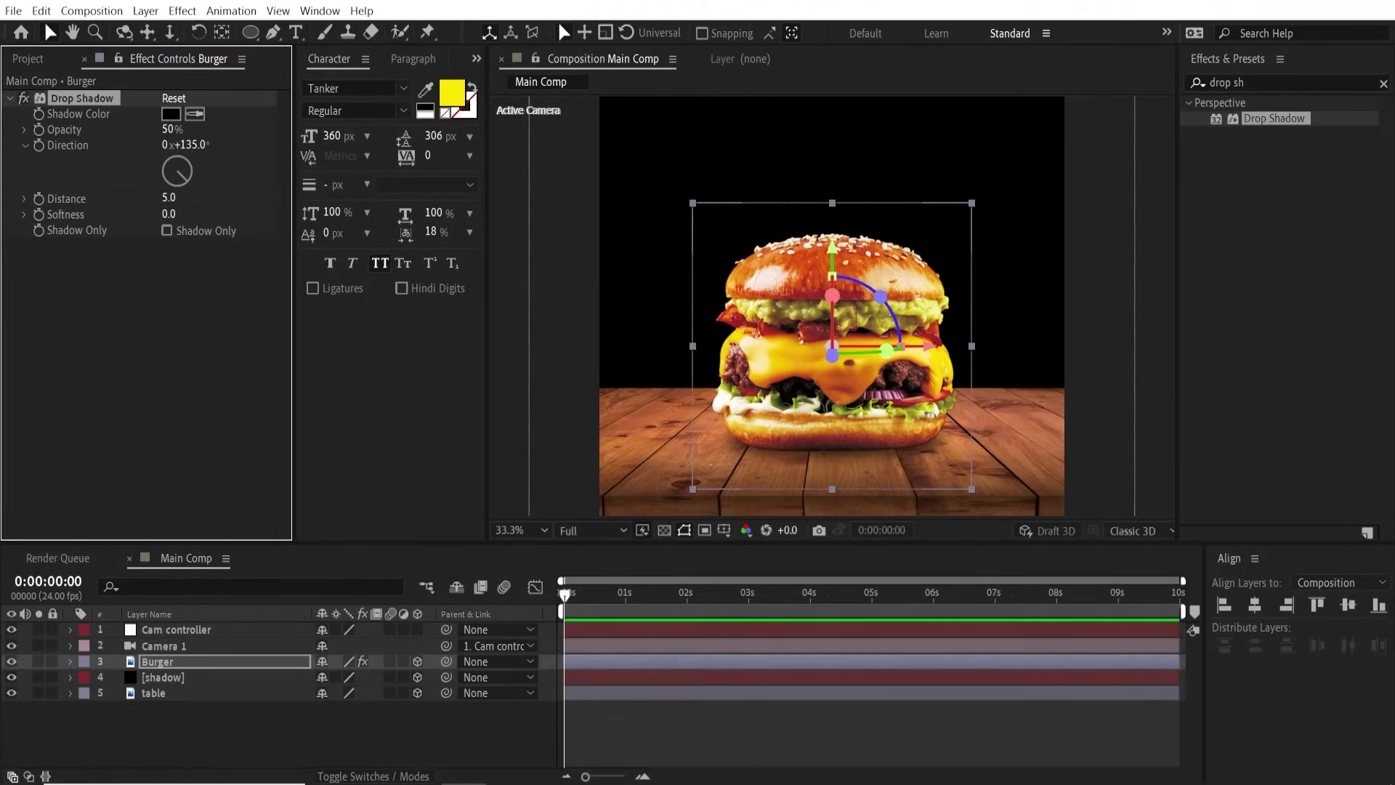
Step: Set the burger's Drop Shadow direction to 180° and its distance to 14
click(203, 142)
text(180)
key(Return)
drag(169, 206, 176, 202)
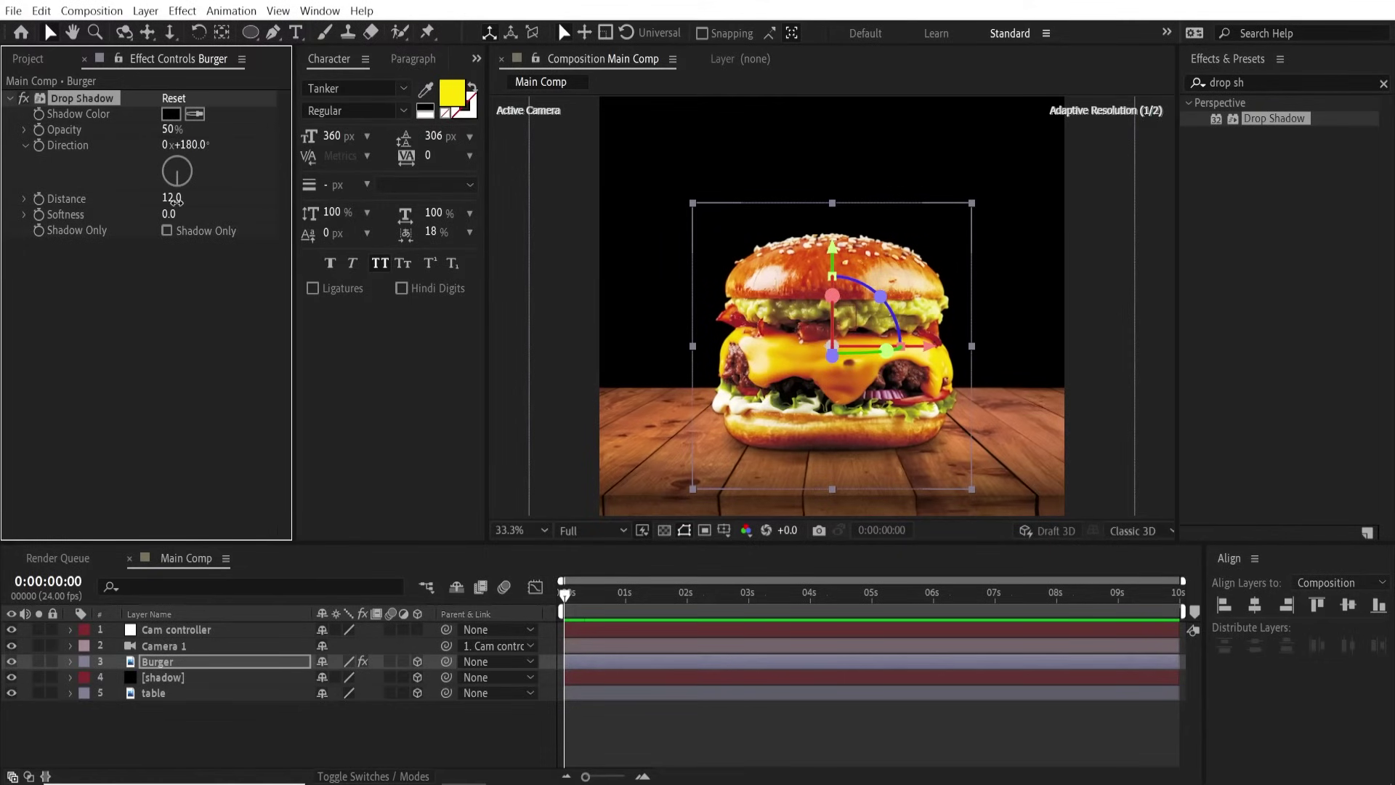
Step: Soften the burger's drop shadow with a softness of 21 and an opacity of 54%
scroll(821, 323, up, 3)
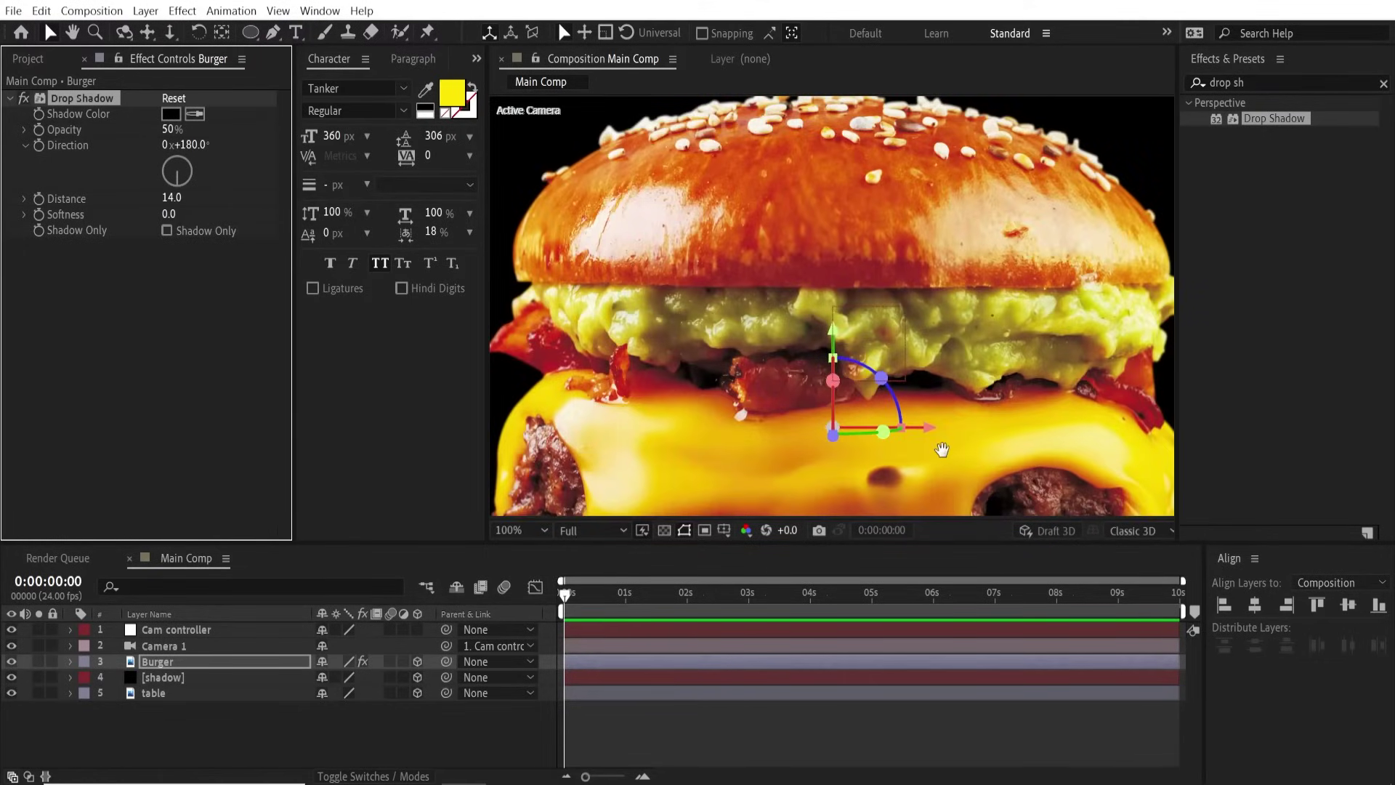
drag(934, 443, 949, 56)
key(v)
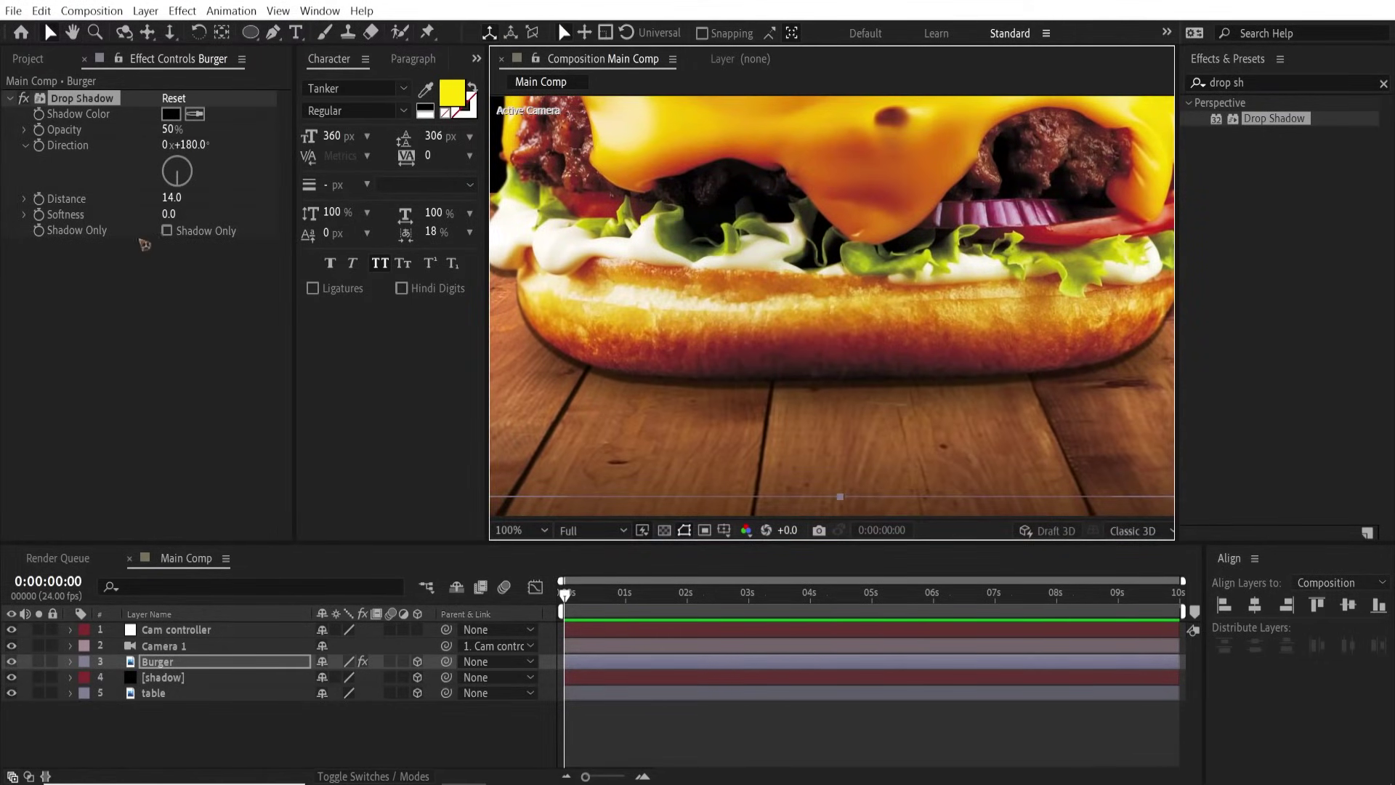
drag(168, 214, 192, 214)
drag(170, 134, 176, 134)
scroll(811, 402, down, 1)
scroll(811, 403, down, 2)
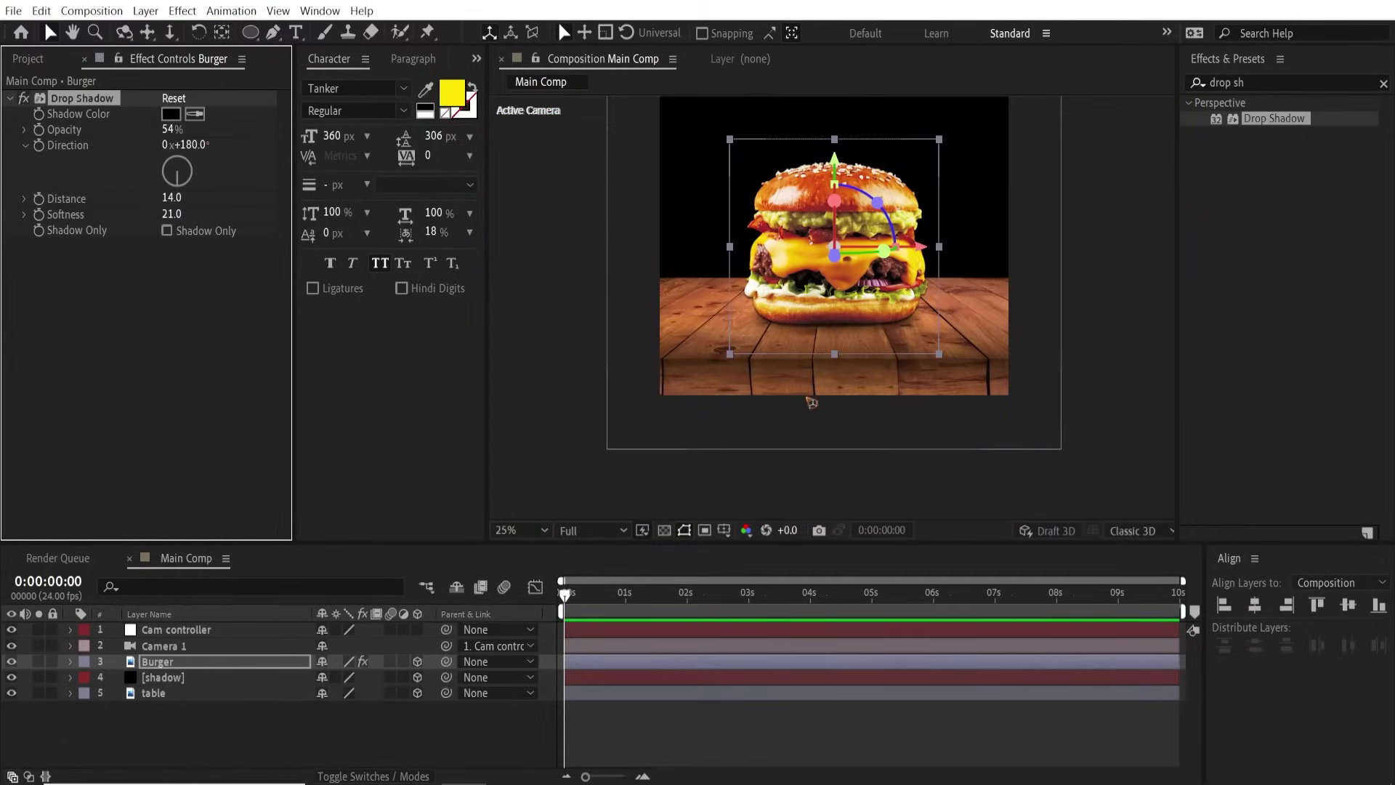
click(1138, 299)
key(space)
drag(1031, 254, 1015, 323)
click(31, 61)
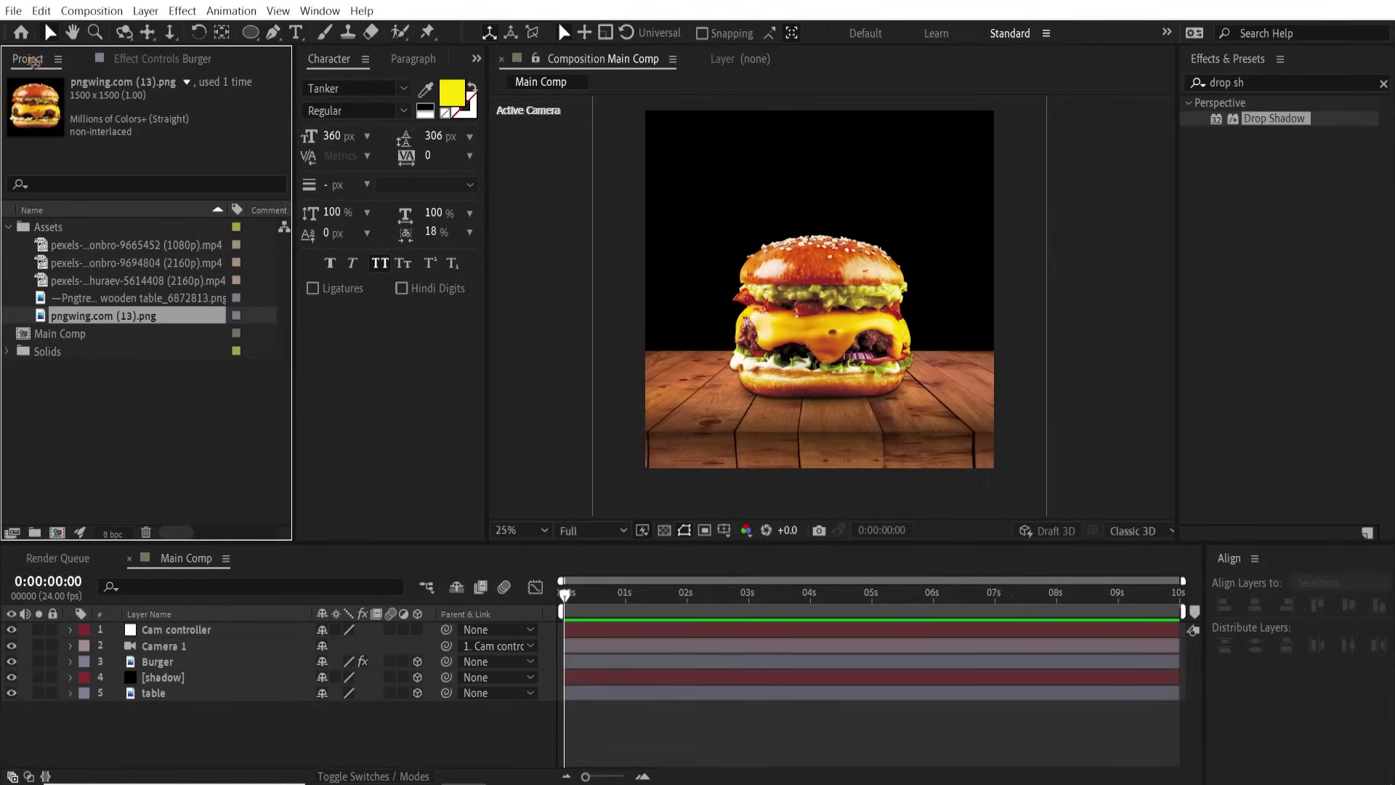
click(85, 281)
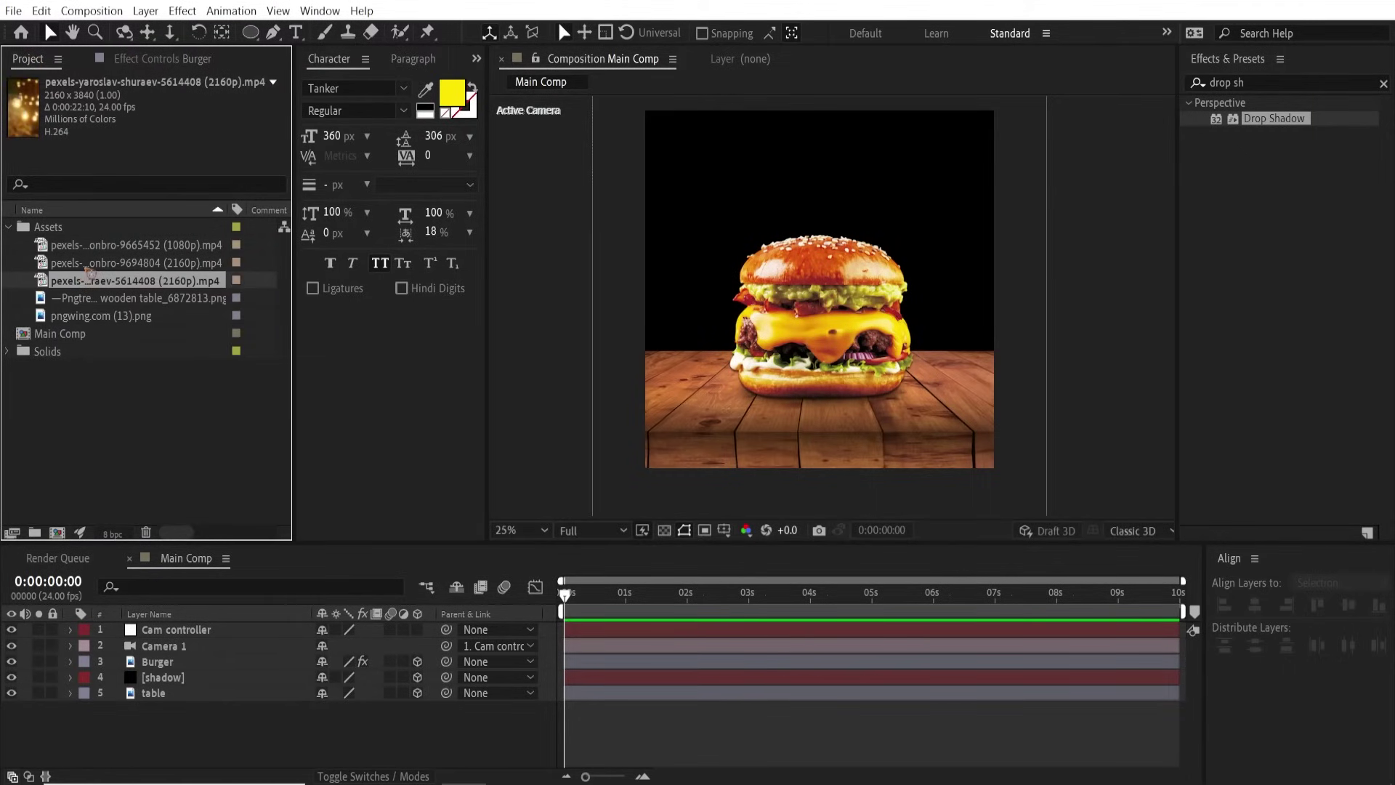
drag(85, 286, 283, 729)
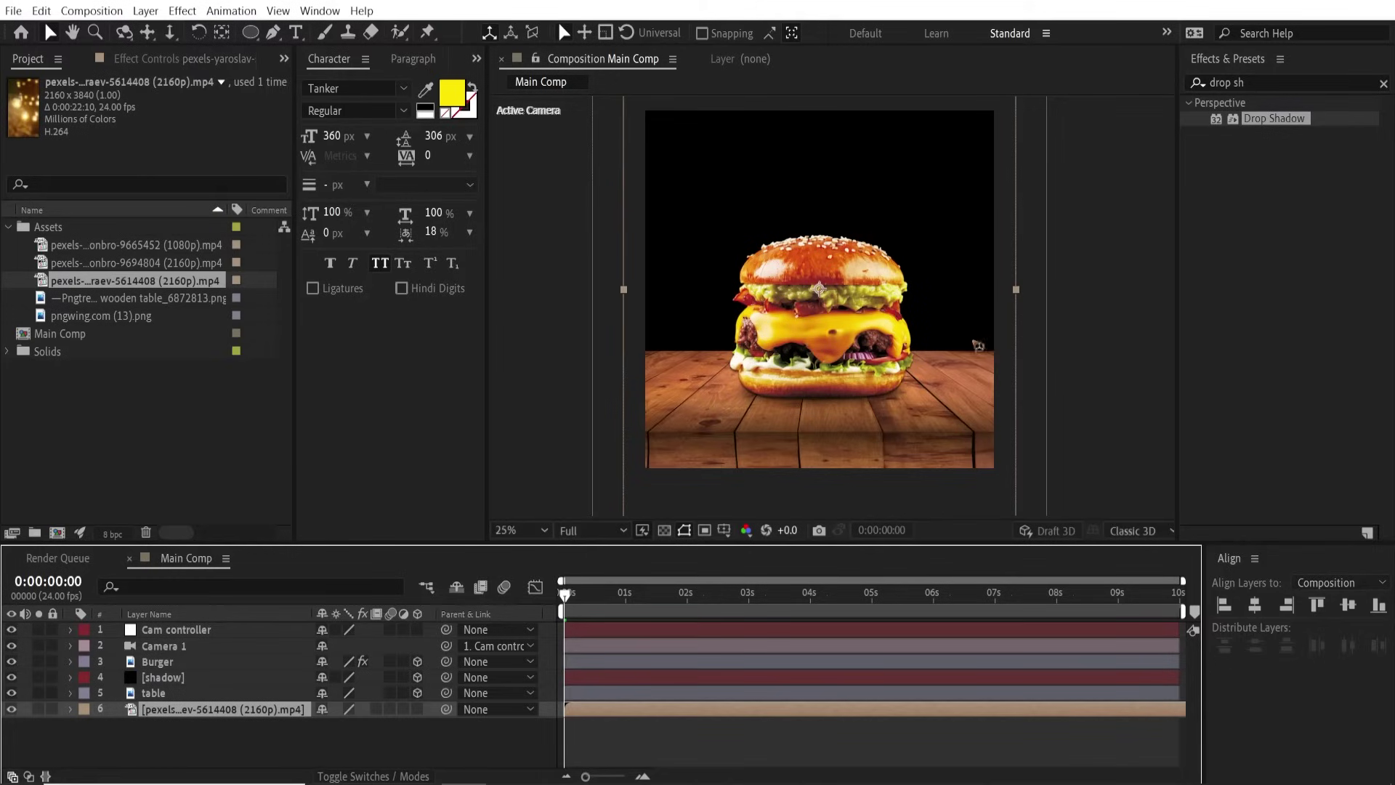
key(comma)
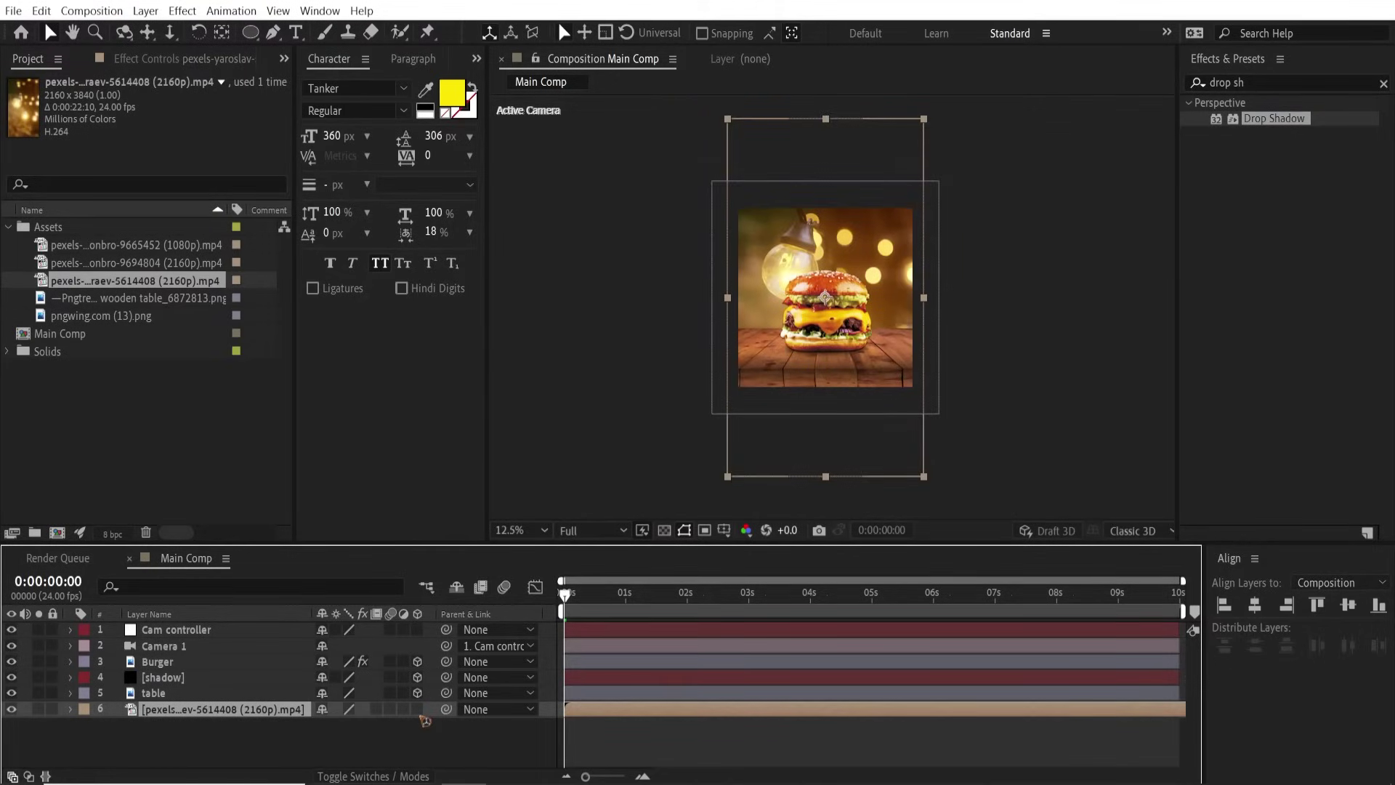
click(418, 710)
Step: Position the lights video at 960, -518.1, 1548 and enlarge it to fill the frame width behind the burger
key(p)
drag(377, 735, 465, 735)
drag(1390, 596, 1394, 596)
drag(384, 725, 614, 720)
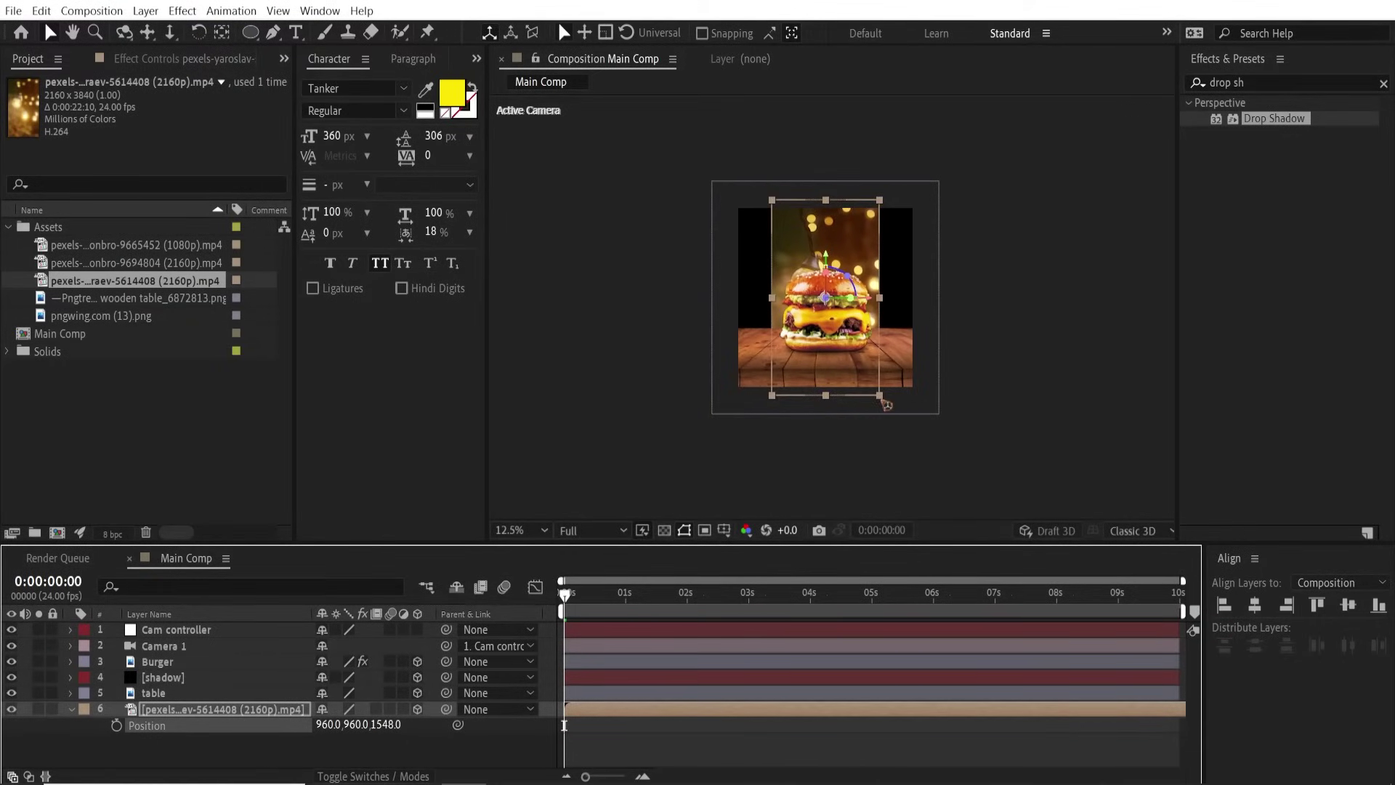
drag(879, 397, 868, 360)
click(369, 744)
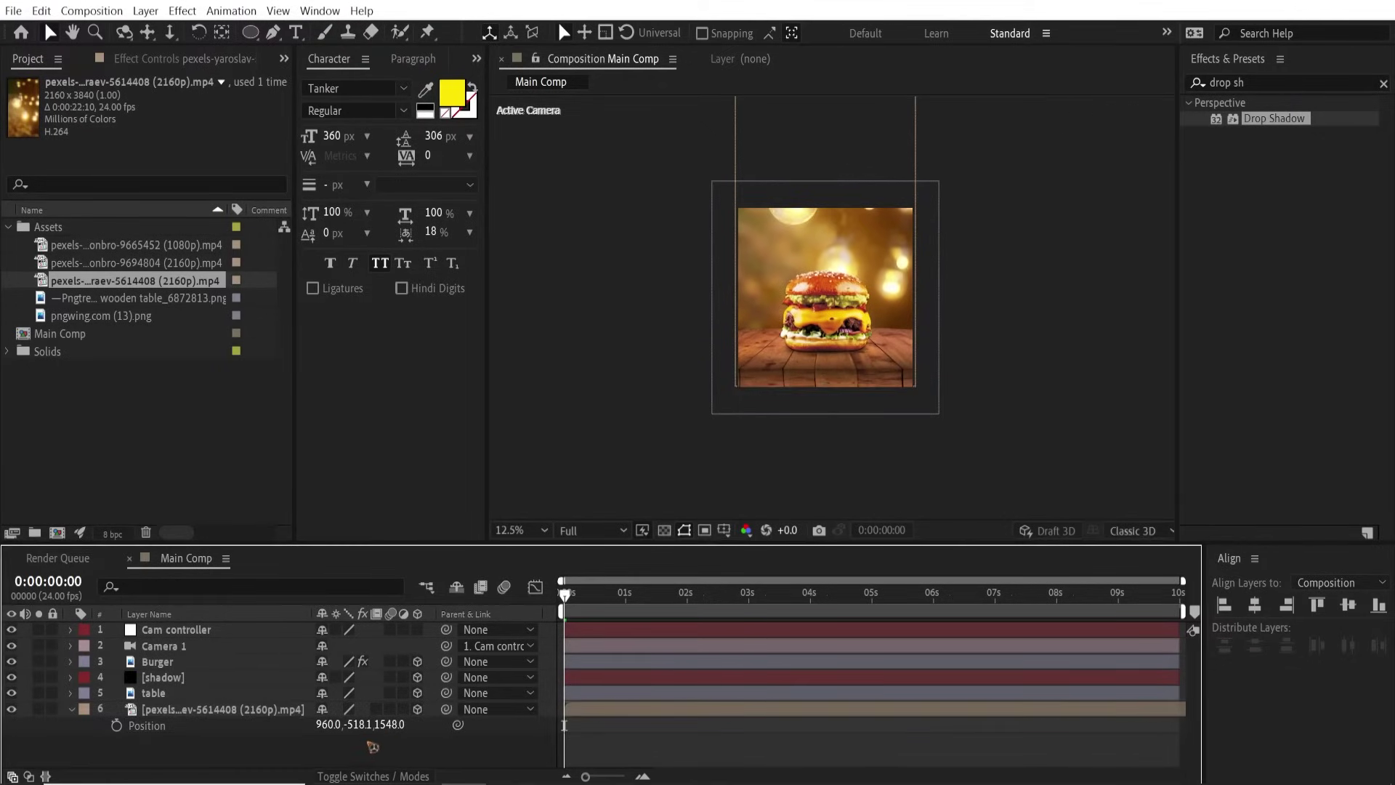
Step: Create a black 1920 x 1920 px solid named BG and place it at the end of the layer stack
click(146, 11)
mouse_move(165, 30)
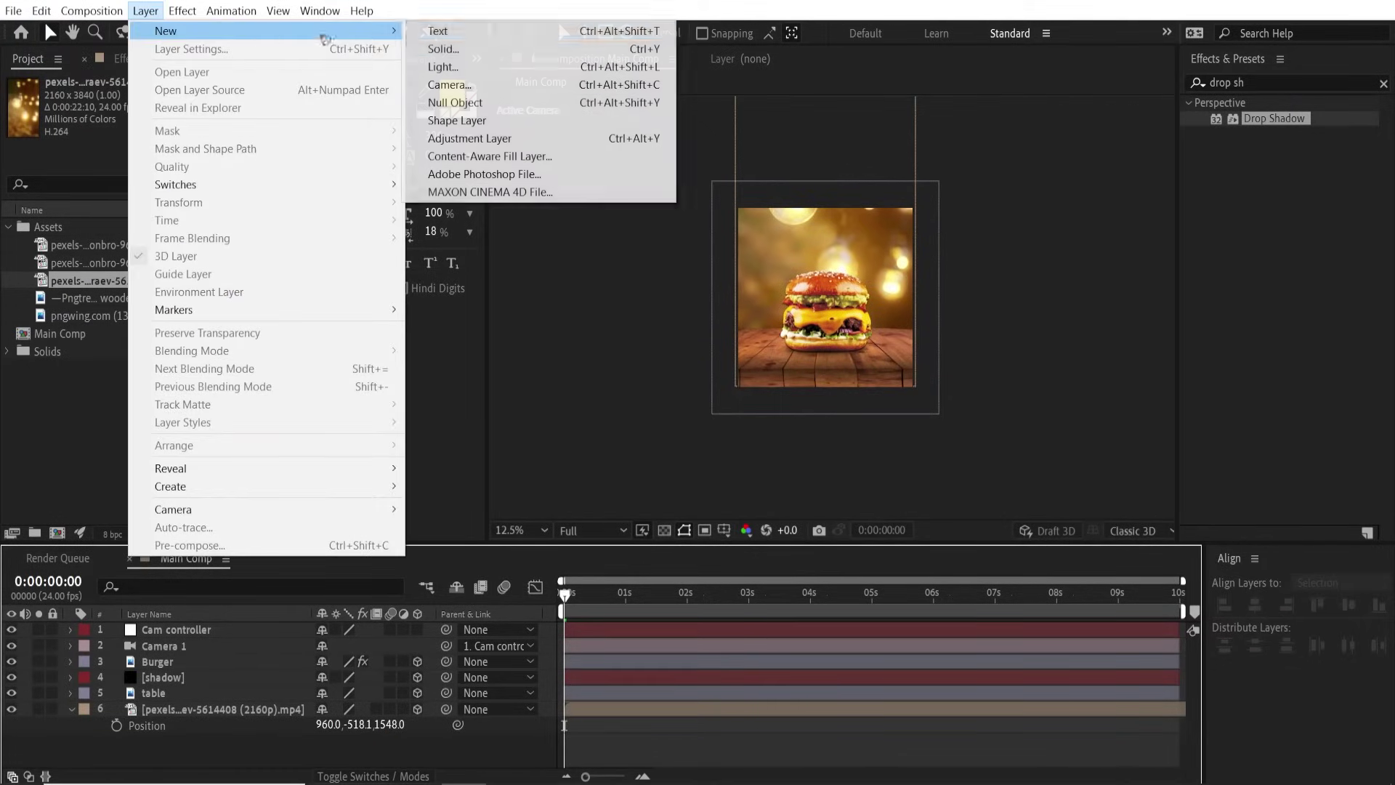
click(531, 52)
text(BG)
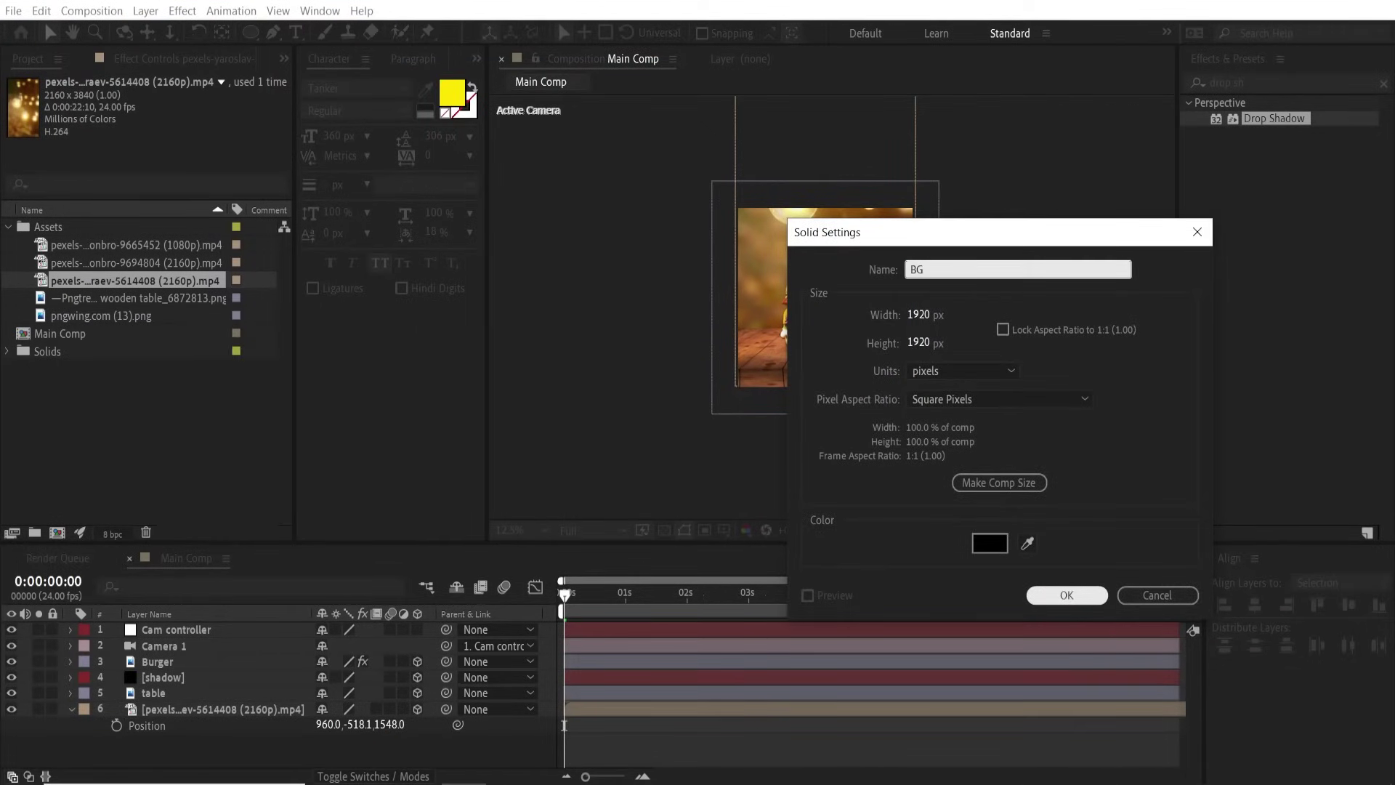
key(Return)
drag(239, 634, 286, 759)
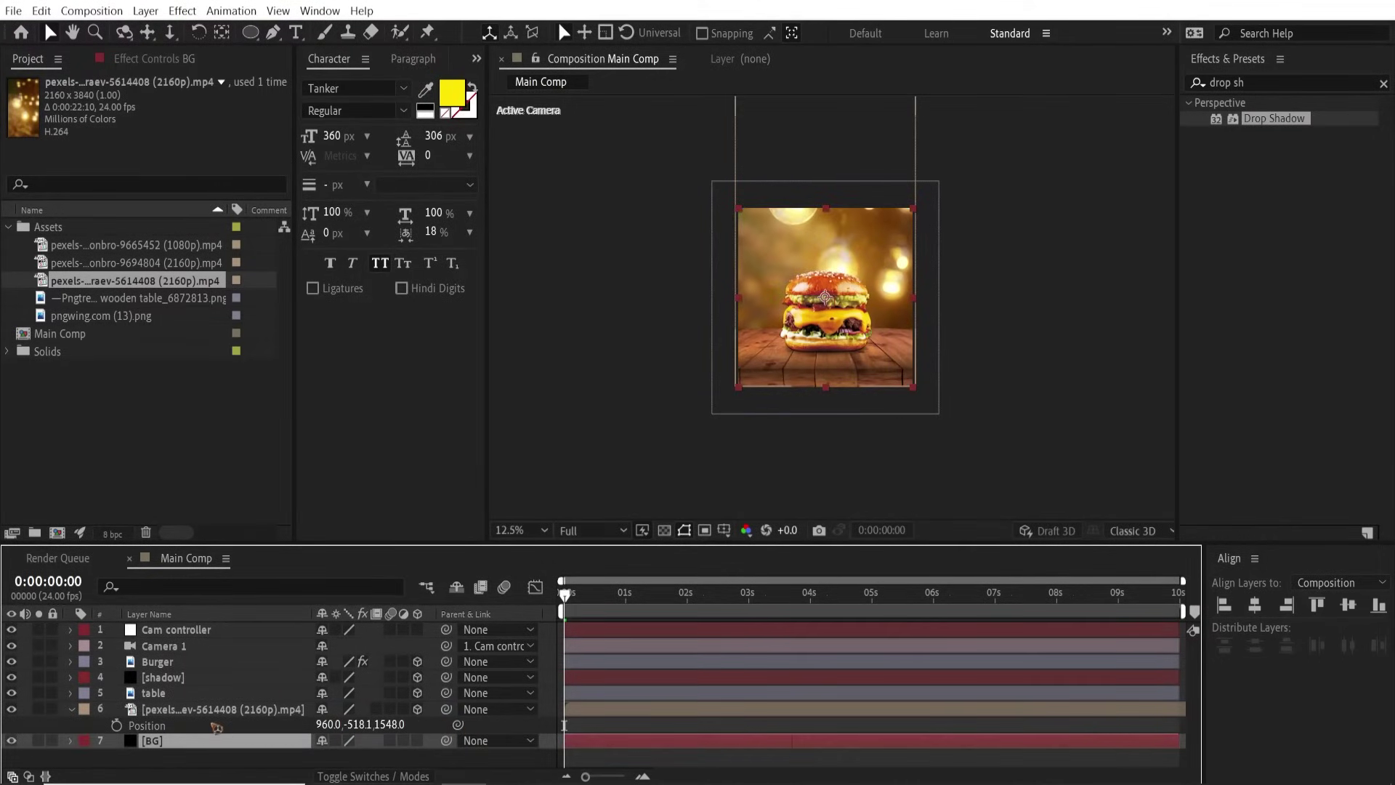
Step: Set the lights video's opacity to 80%
click(215, 715)
key(t)
click(328, 725)
text(80)
key(Return)
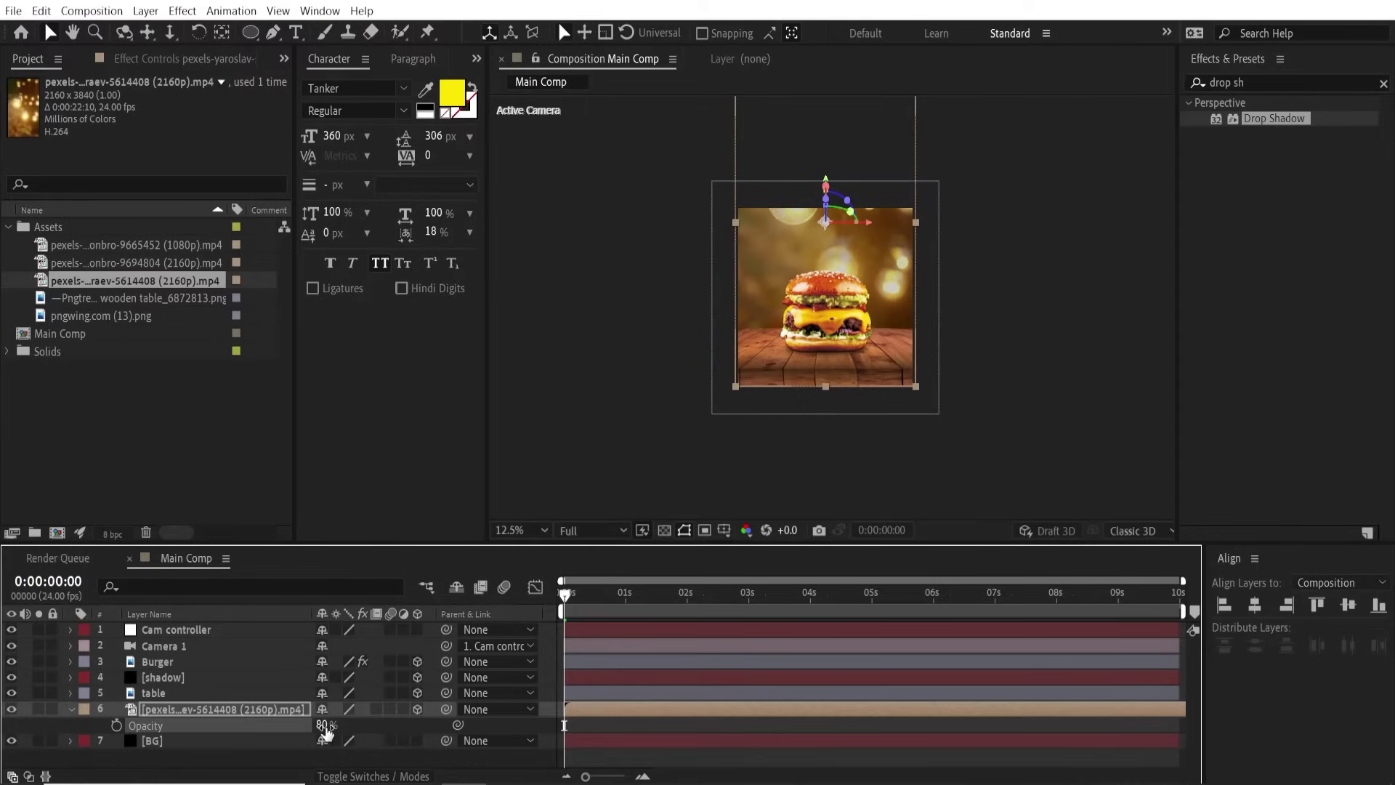
click(70, 709)
click(104, 262)
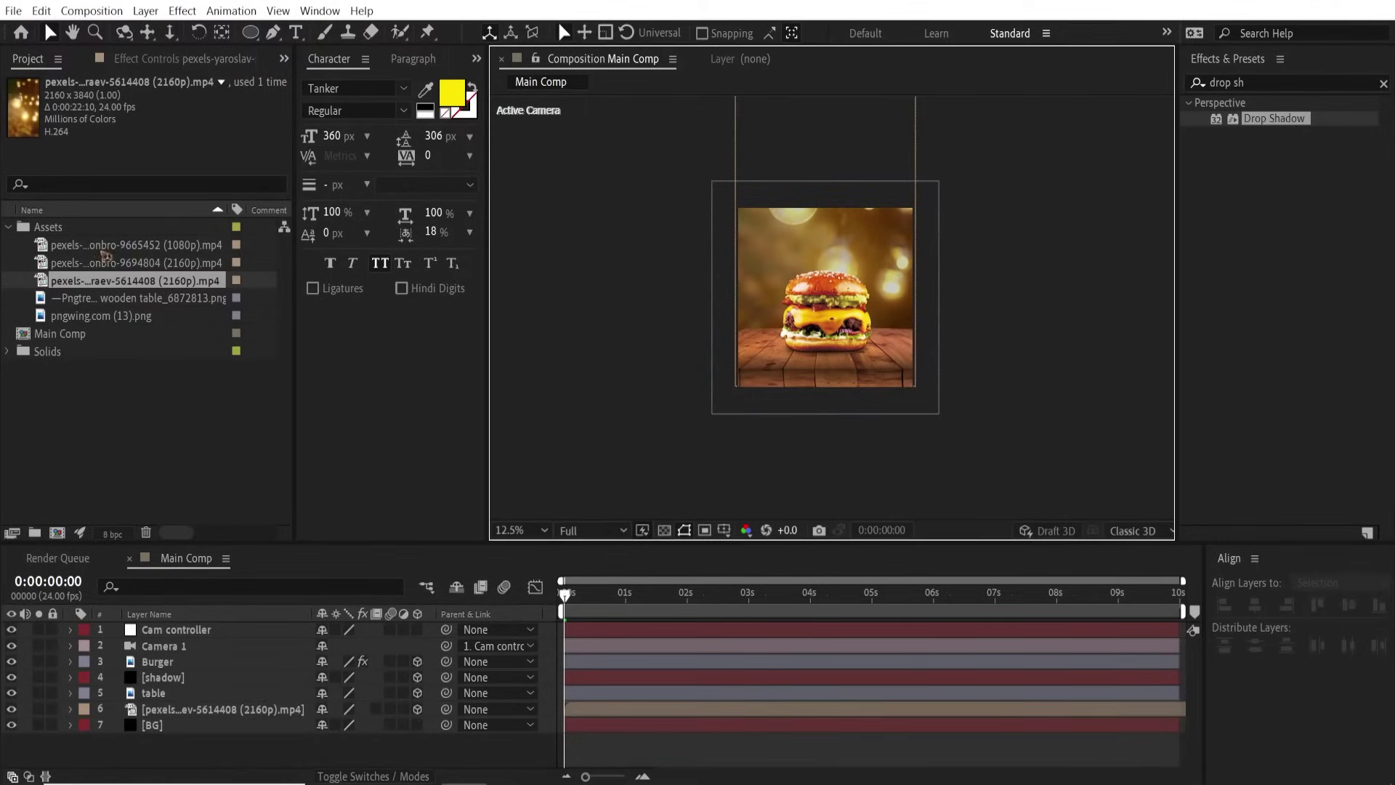
drag(102, 264, 180, 434)
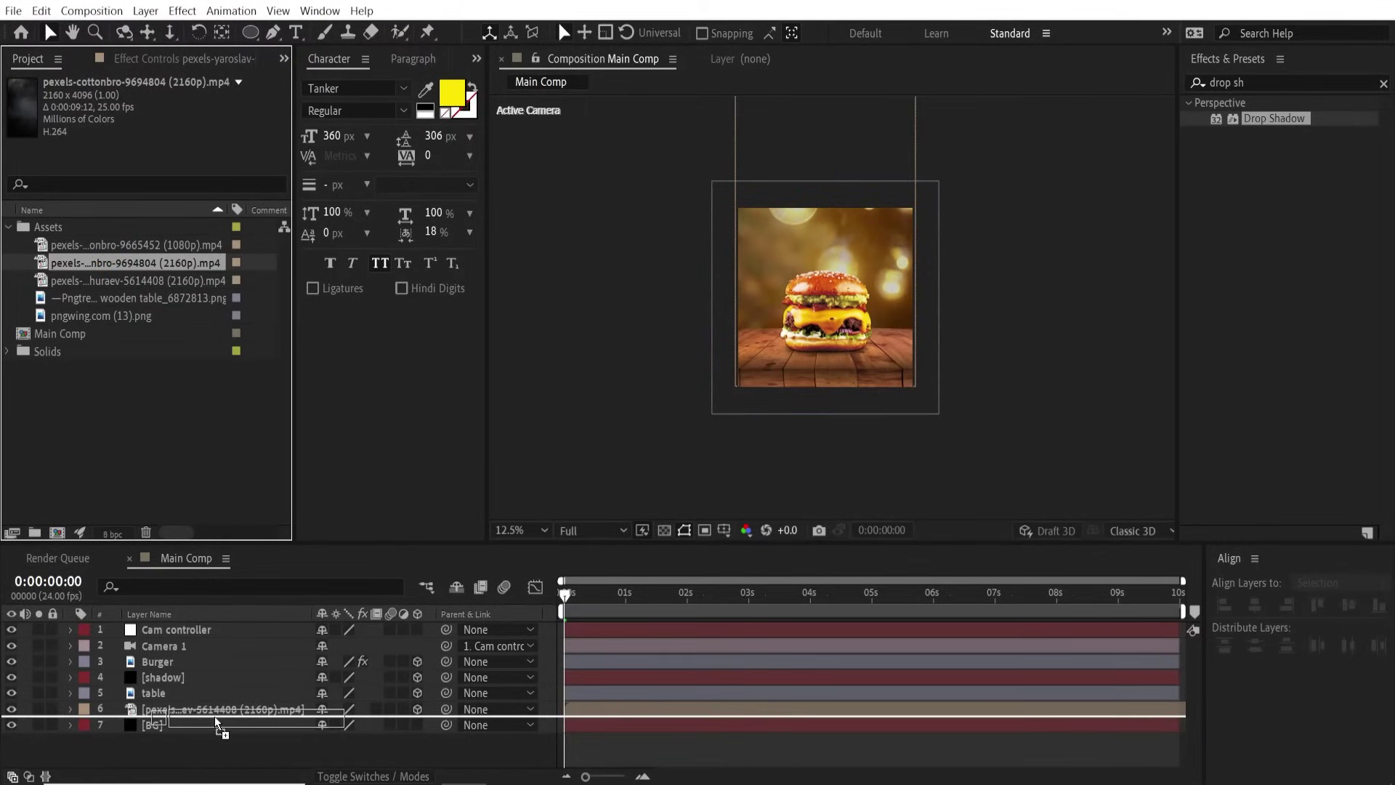
drag(215, 717, 217, 707)
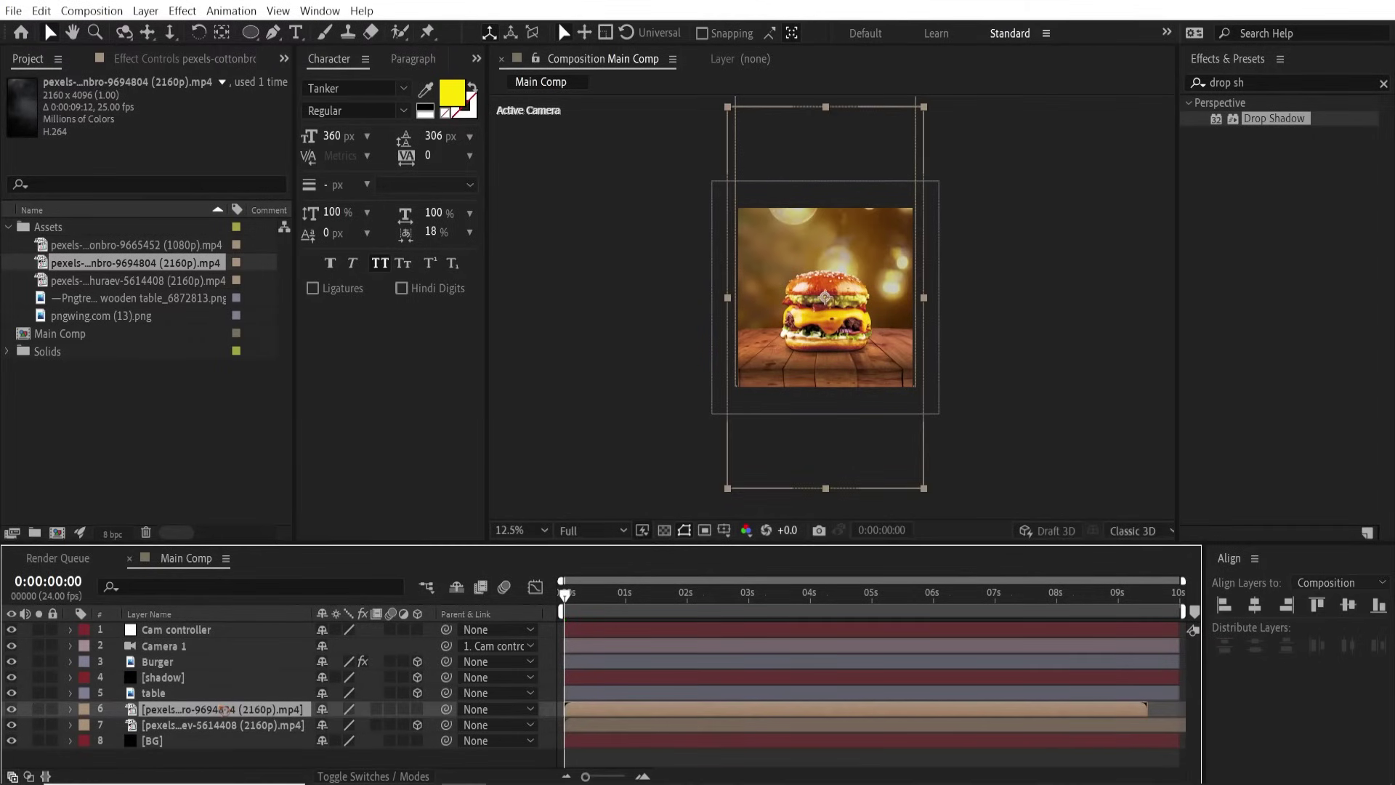
click(417, 709)
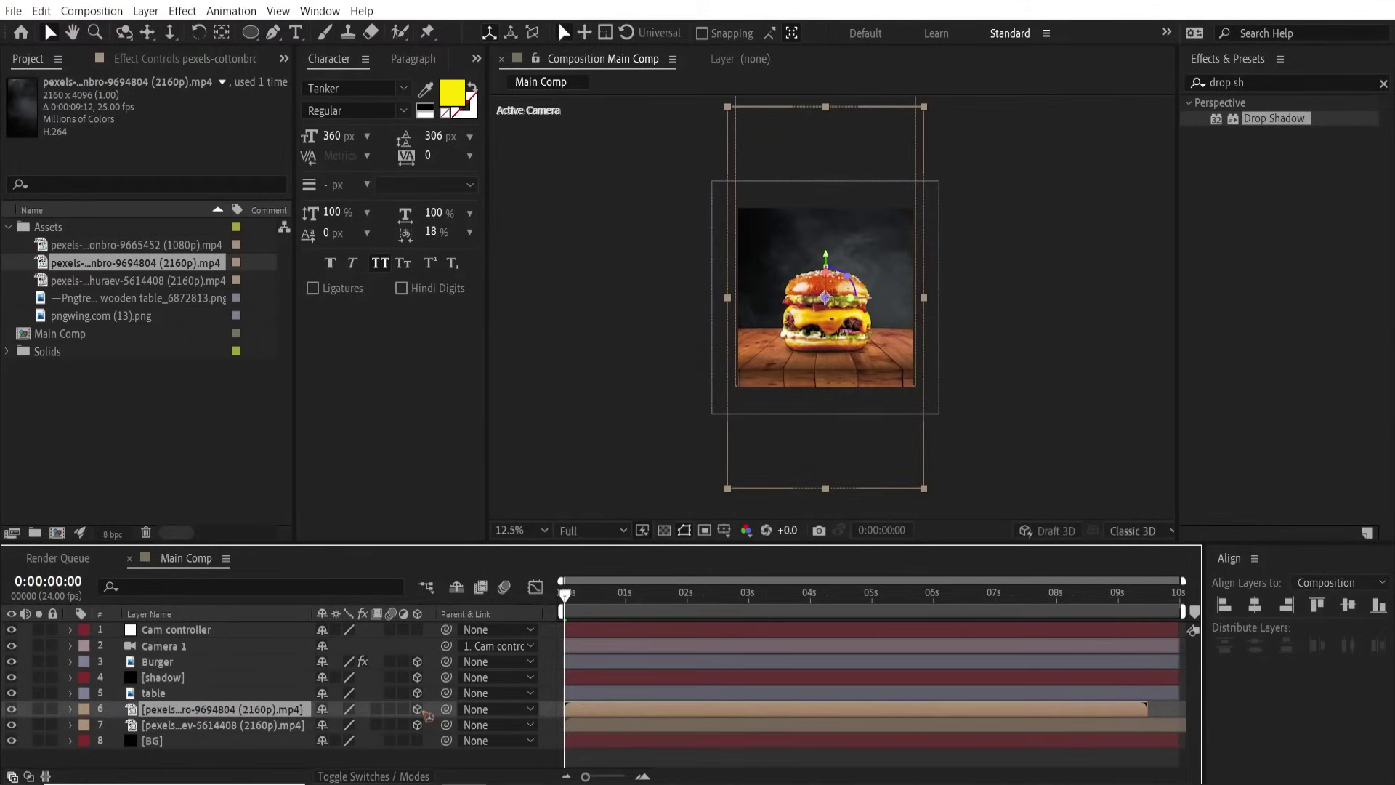
Step: Copy the lights video's position to the smoke video, then enlarge and lower the smoke to cover the whole frame
click(217, 724)
key(p)
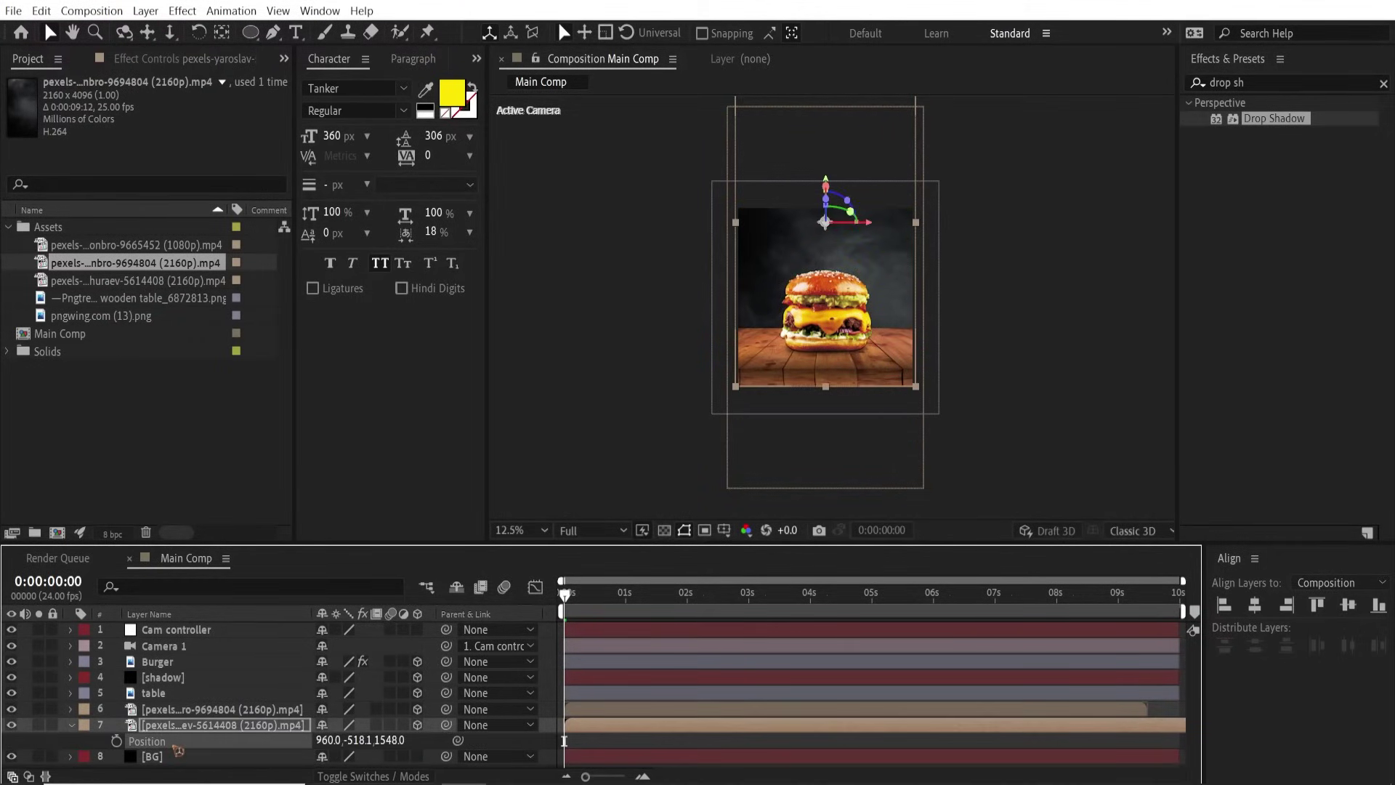
click(204, 716)
key(ctrl+v)
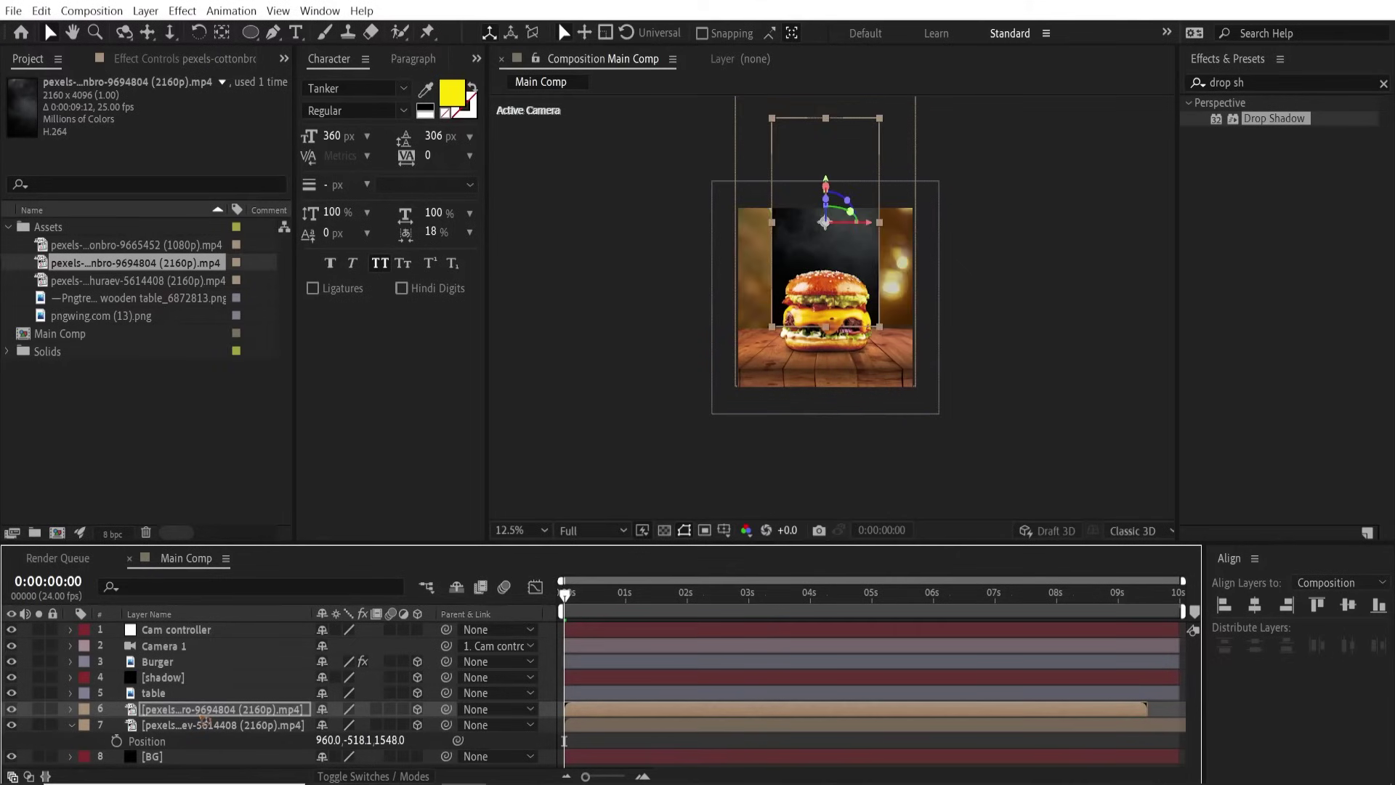
drag(881, 329, 943, 443)
drag(926, 314, 942, 437)
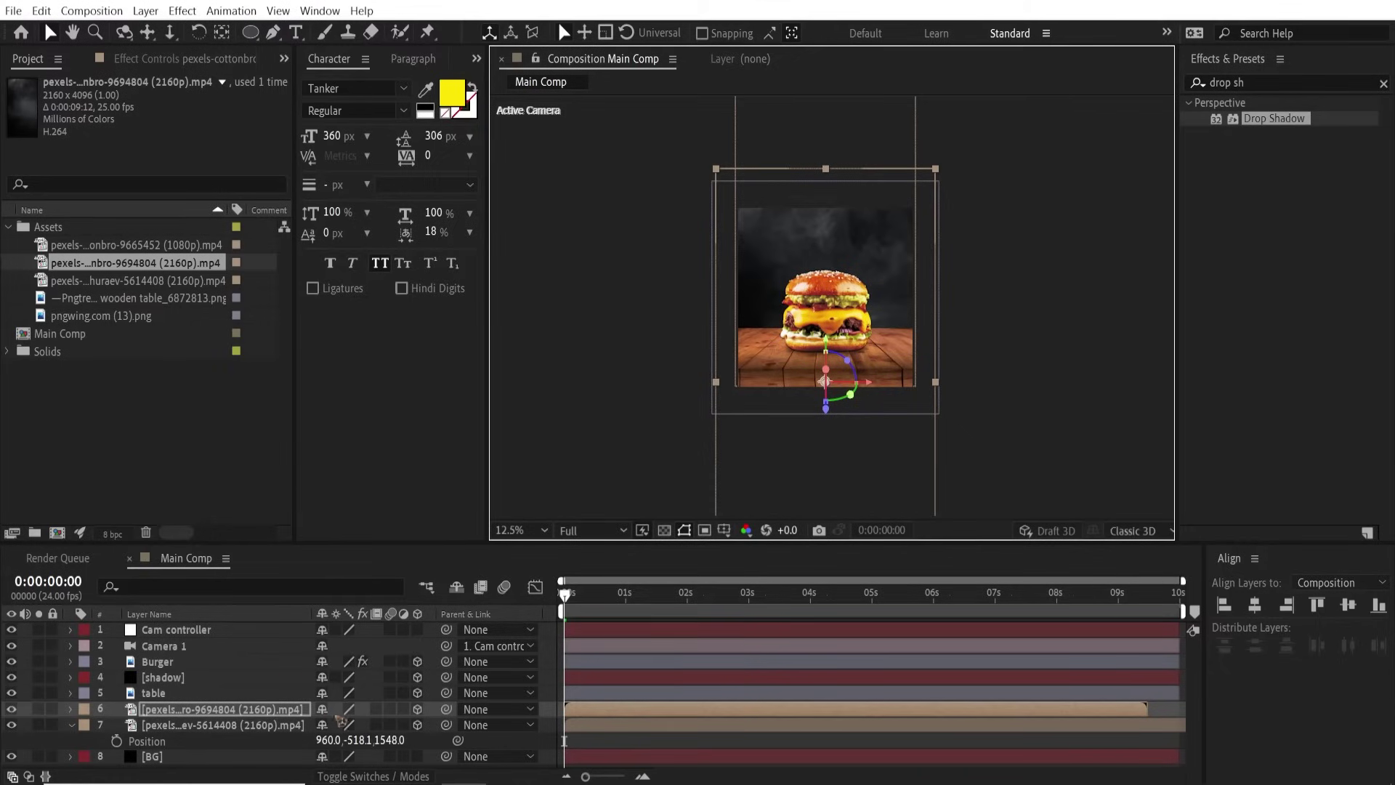
Step: Set the smoke video's blending mode to Screen
key(F4)
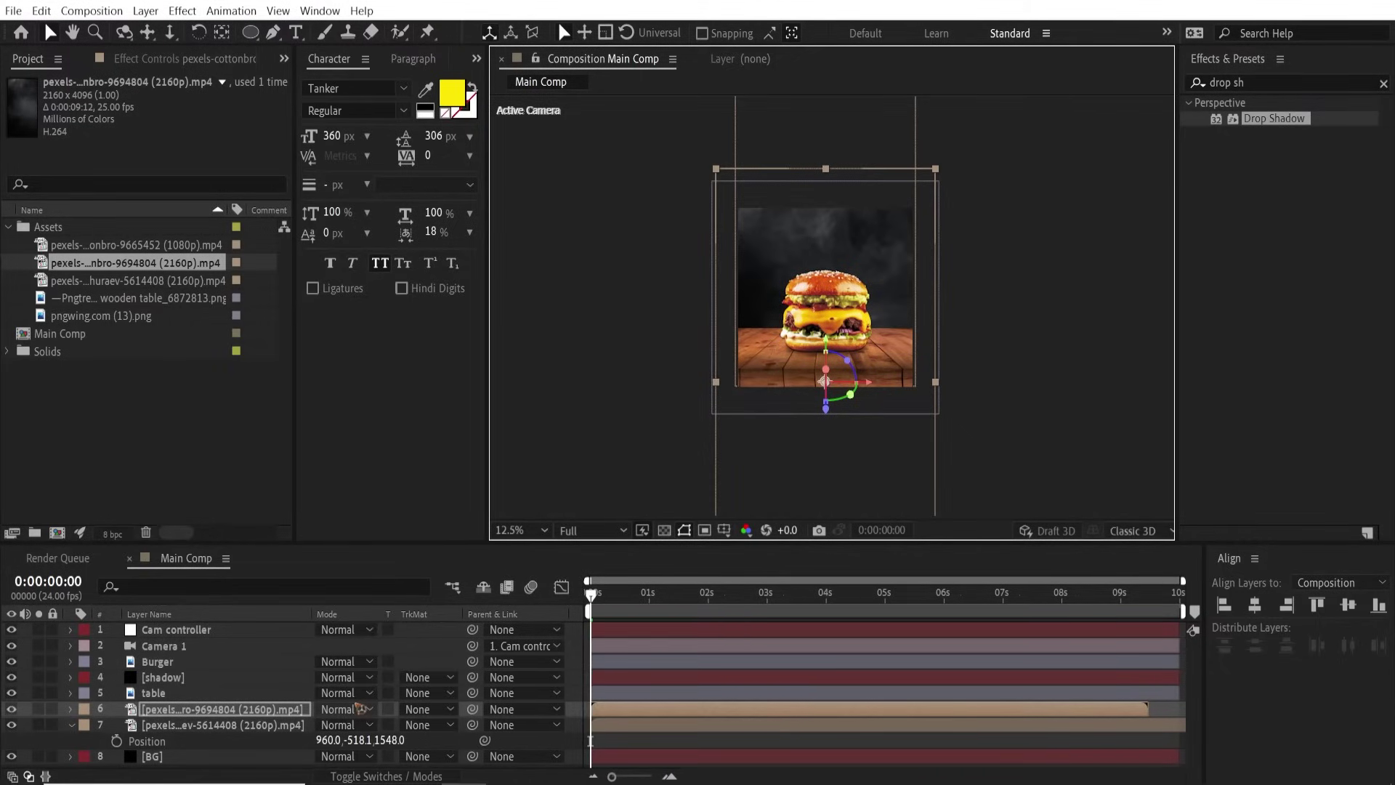
click(347, 710)
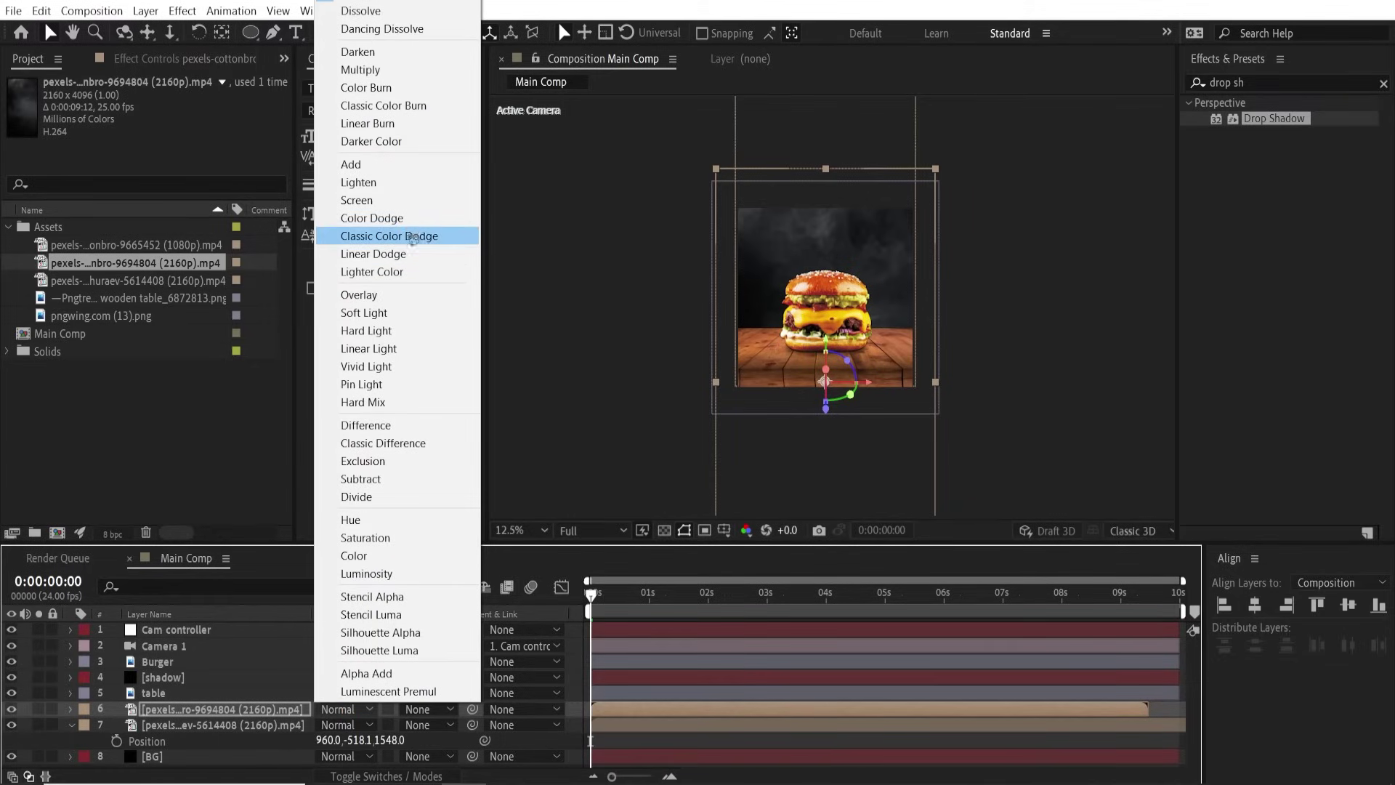
click(410, 203)
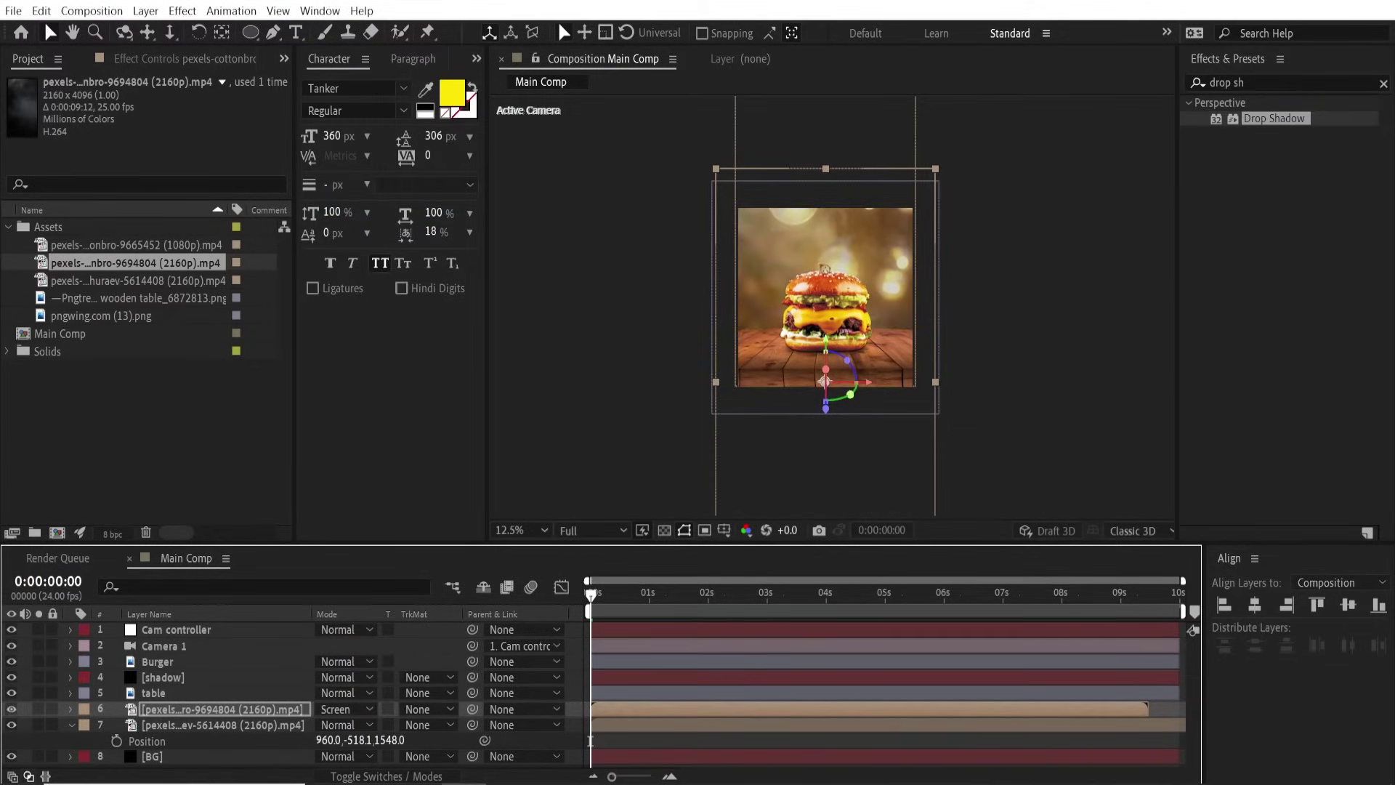
click(93, 282)
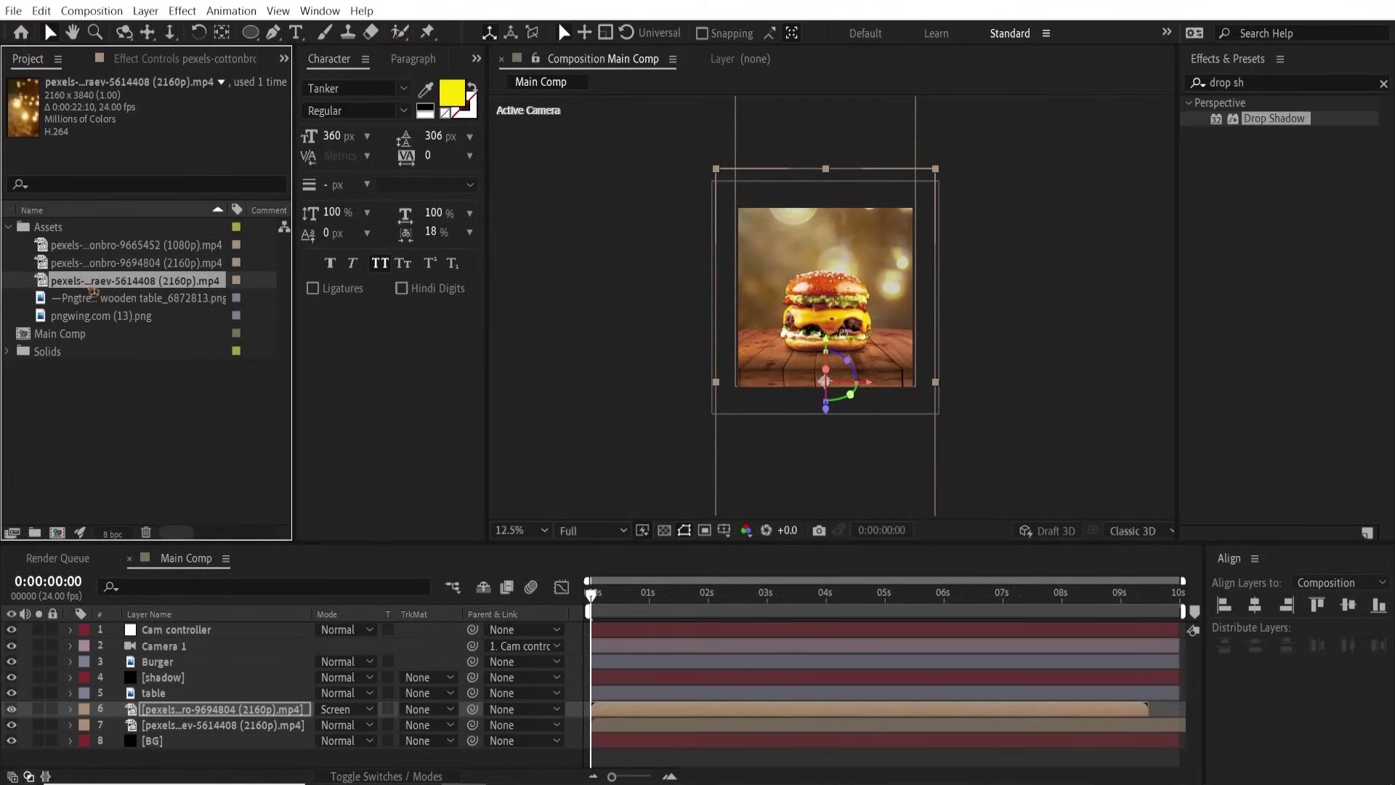
click(86, 245)
drag(115, 245, 308, 657)
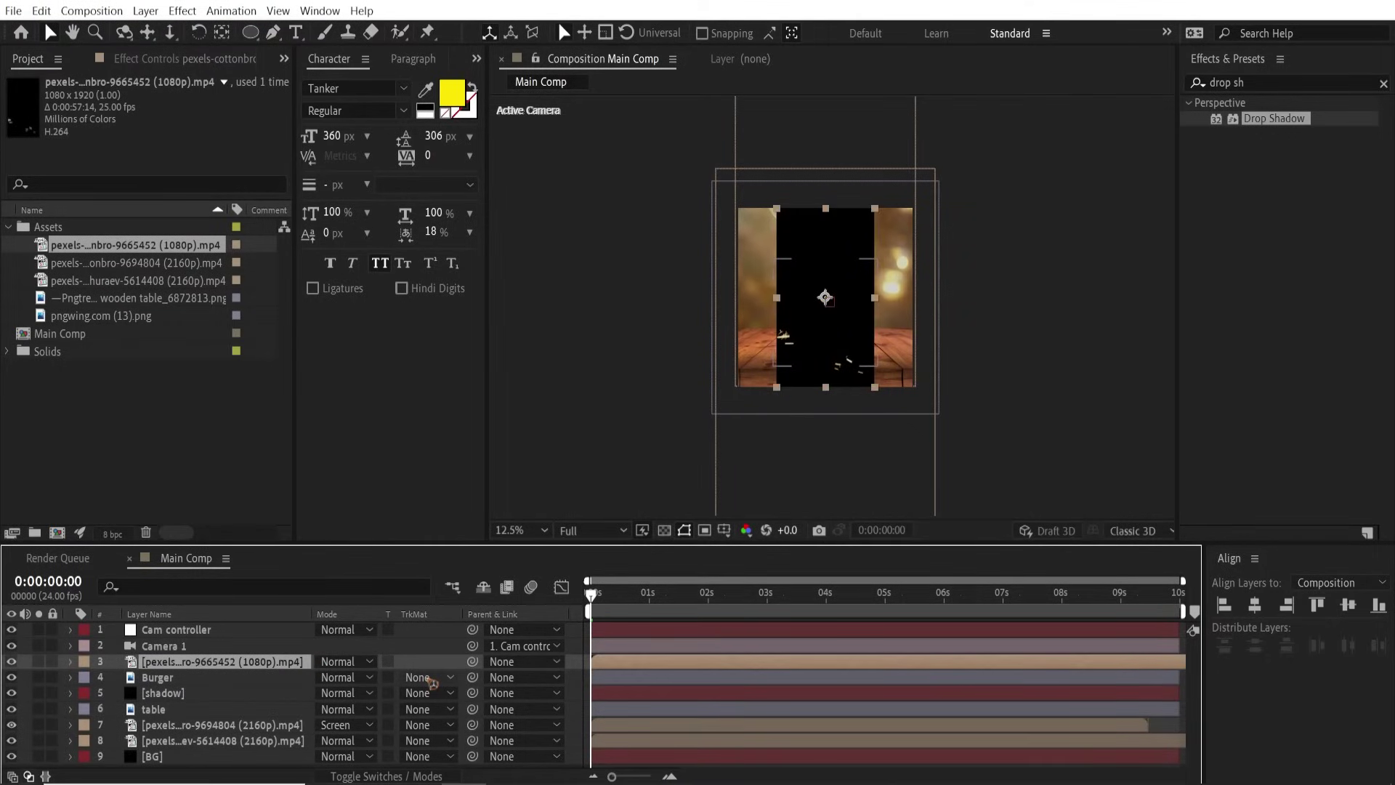
key(F4)
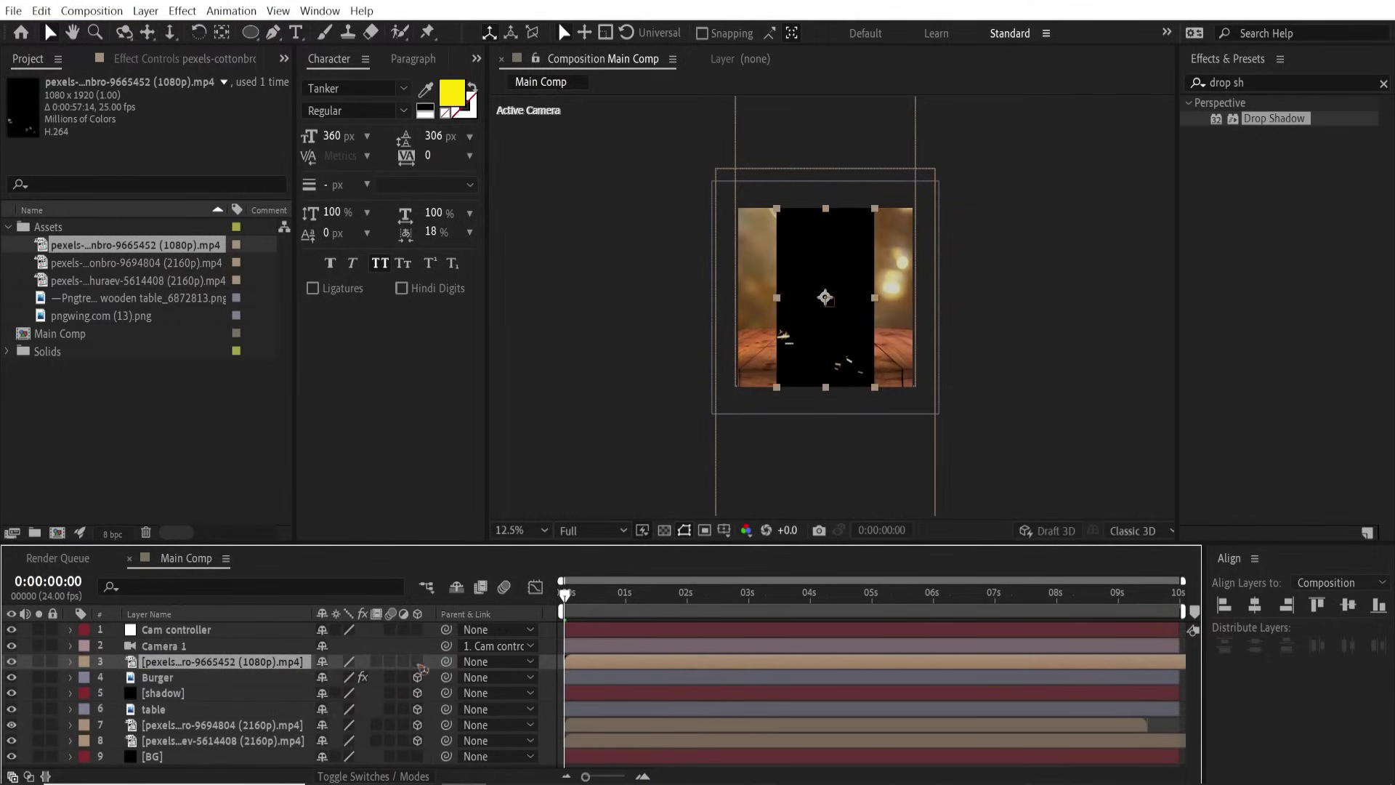
click(418, 661)
Step: Set the particle video's blending mode to Screen and enlarge it to cover the whole frame
key(F4)
click(347, 662)
click(429, 288)
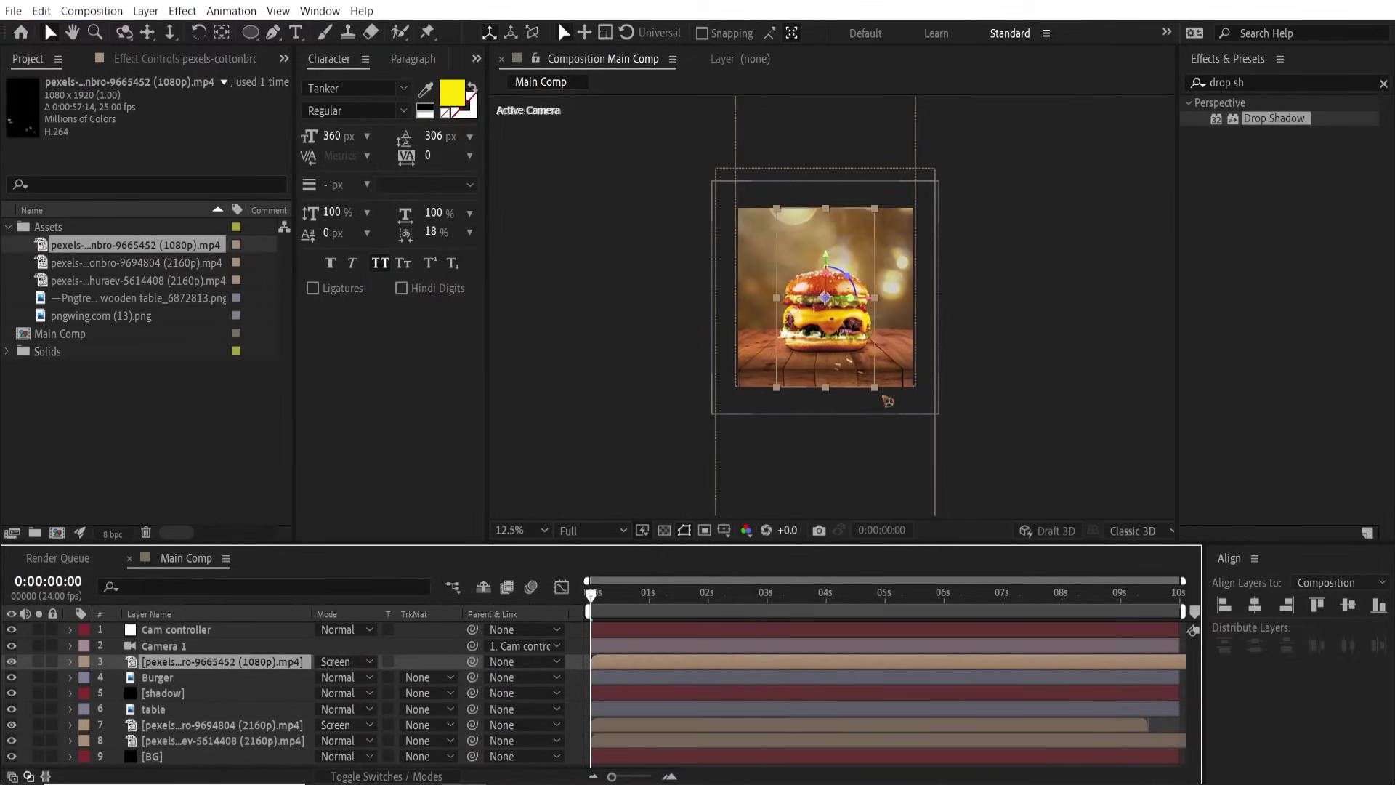
drag(876, 390, 928, 483)
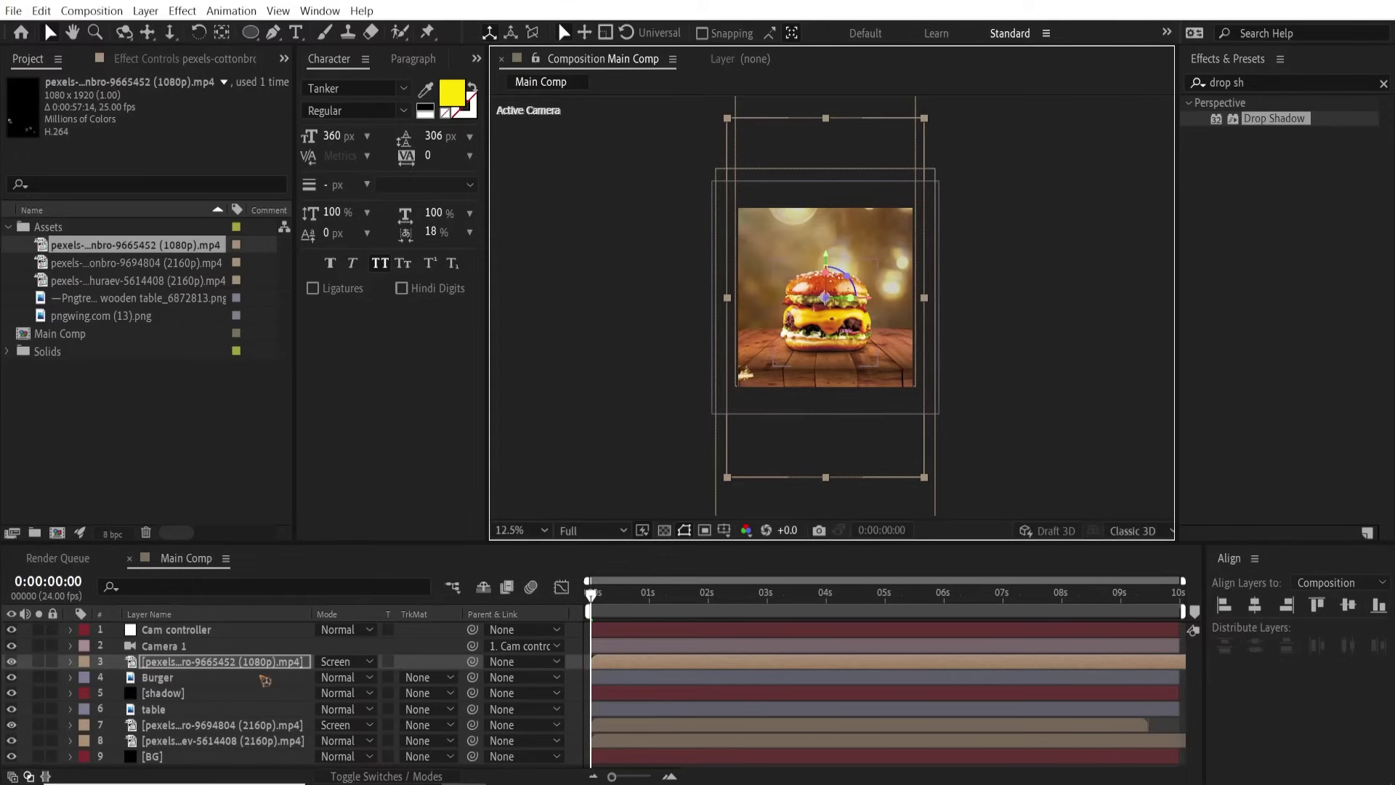
click(385, 775)
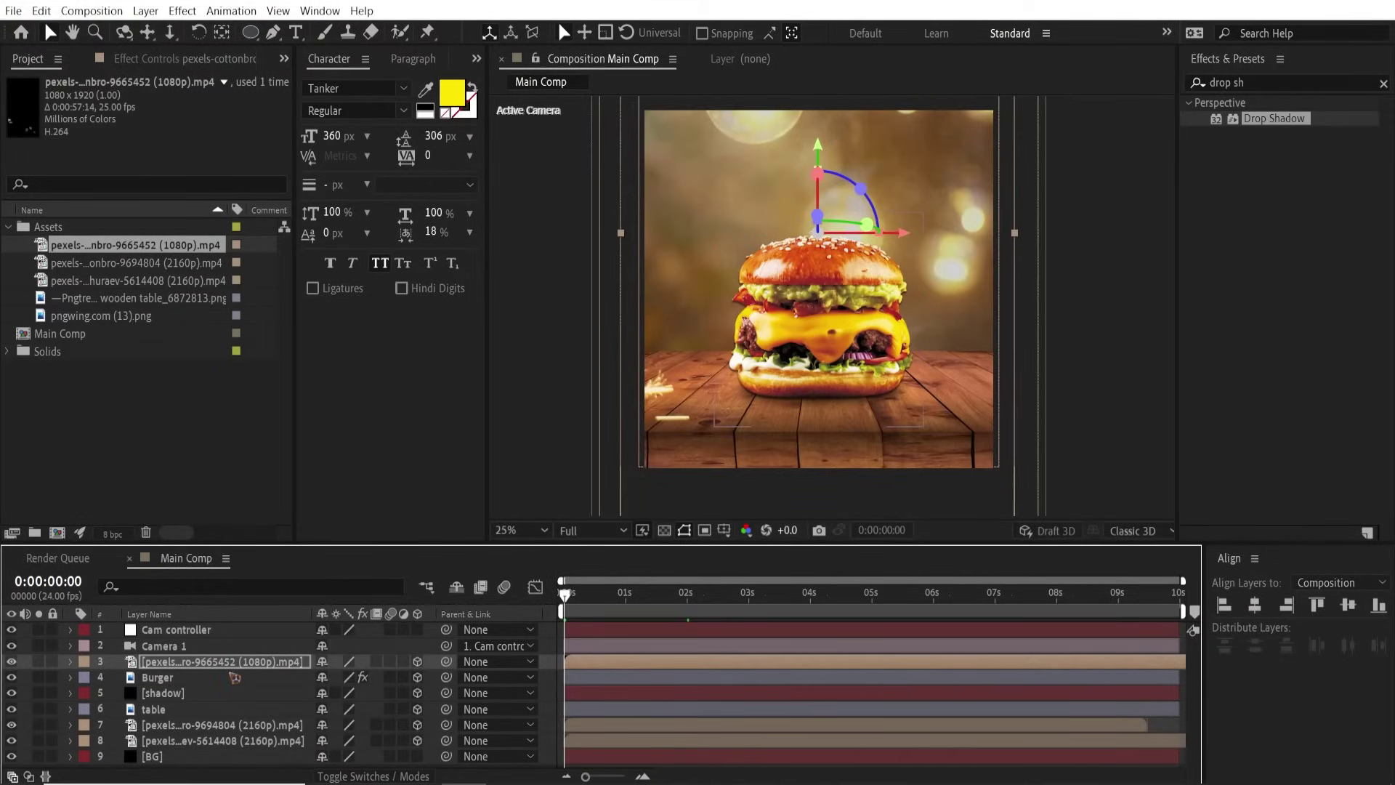
Step: Add two puppet pins to the Burger layer, one on top of the upper bun and one near the bottom bun
click(185, 680)
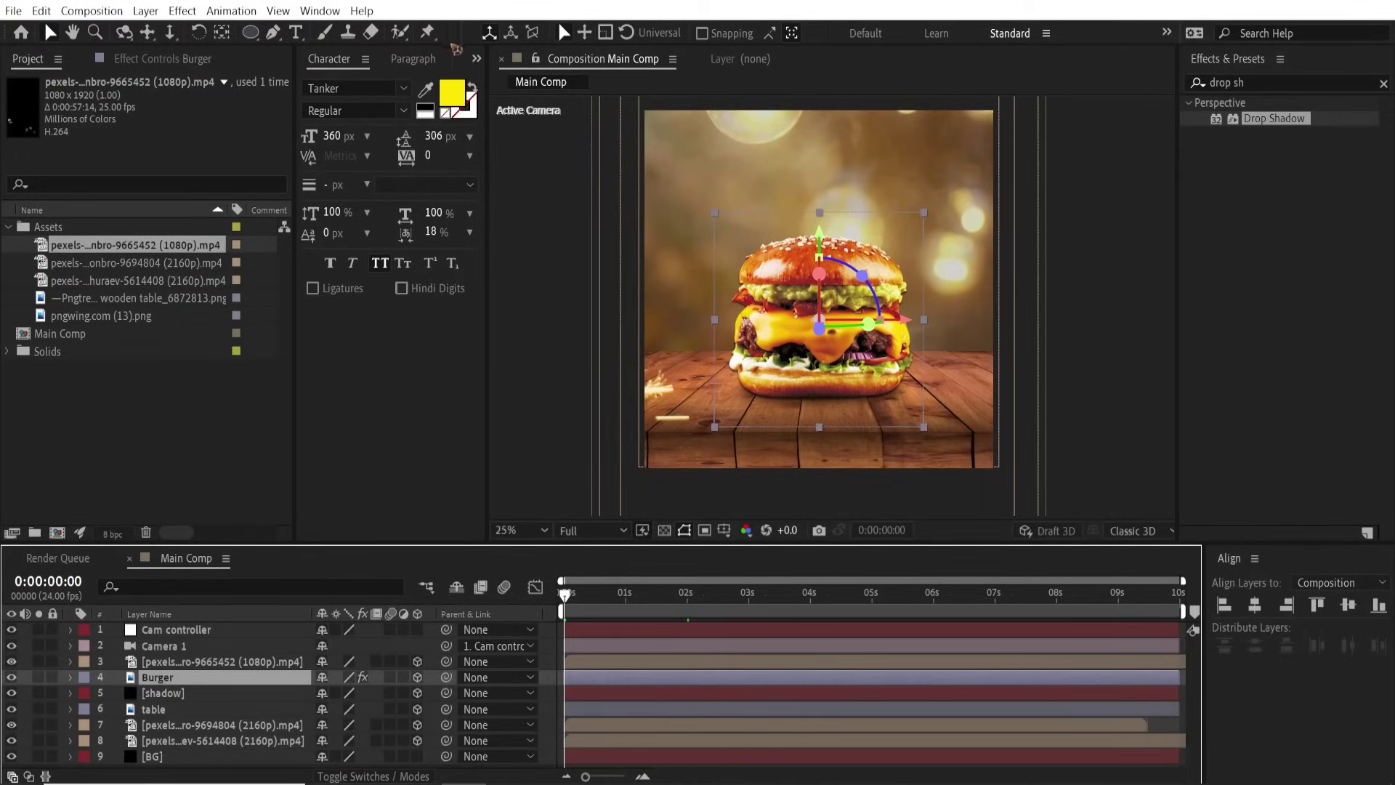
click(427, 31)
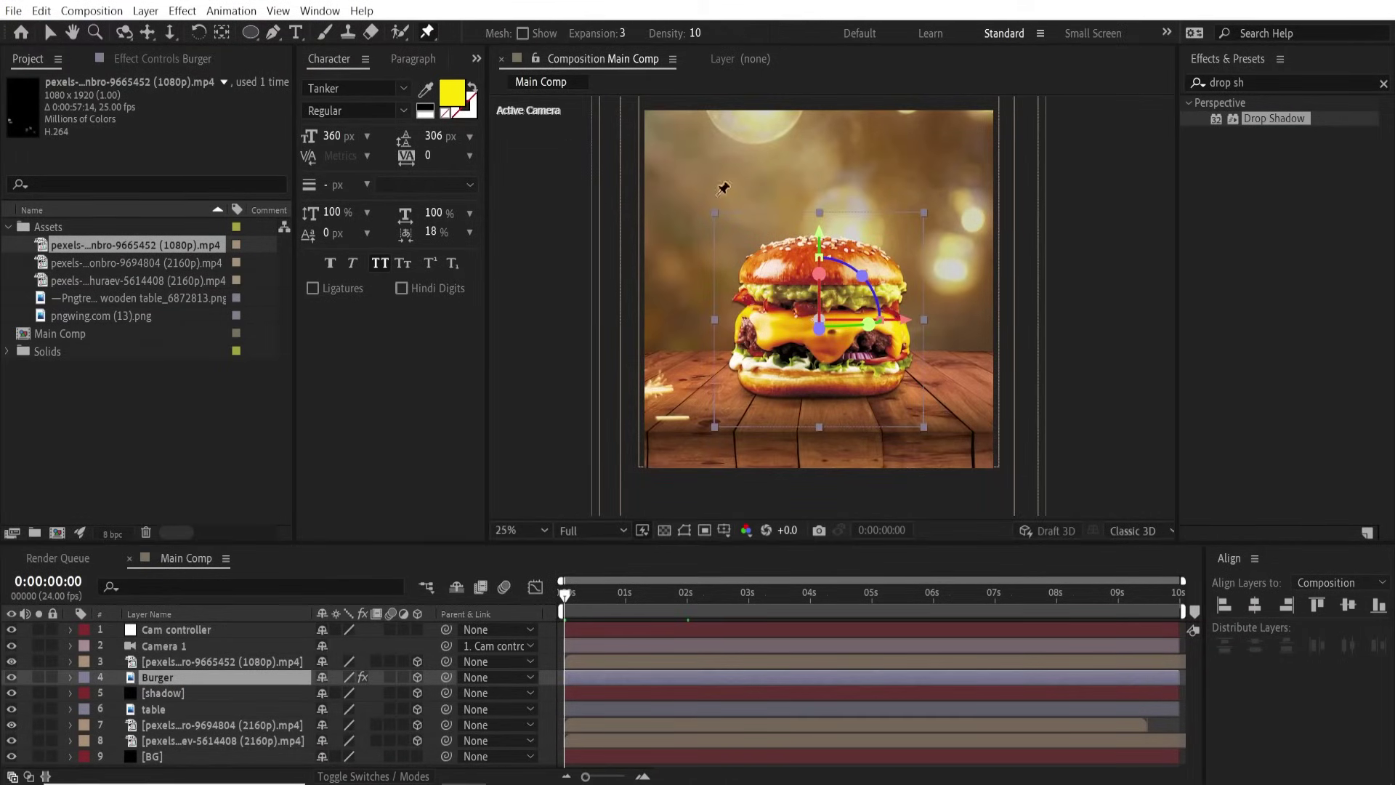
click(826, 238)
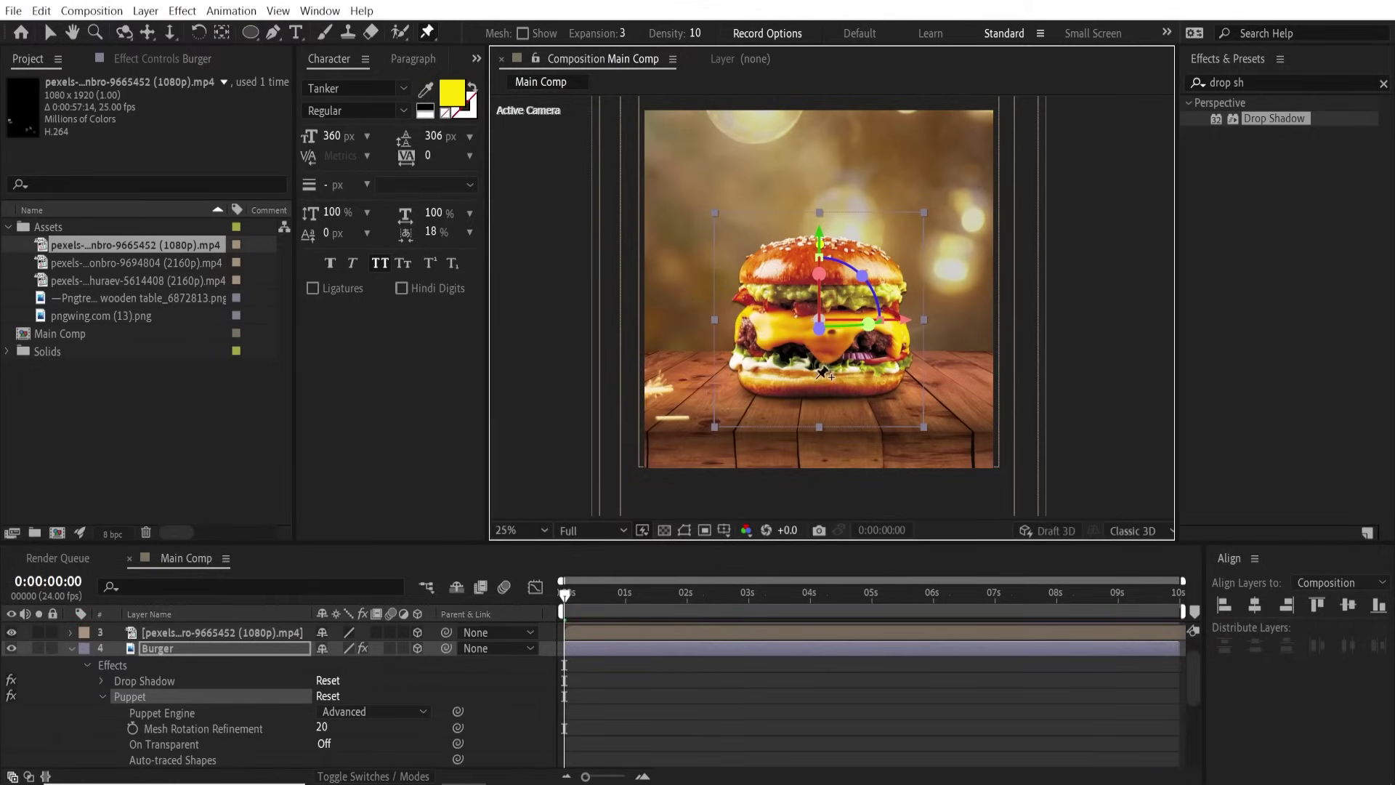
click(823, 382)
key(v)
Step: Keyframe the Burger's position at 0:00:00:20 and lift it above the frame to Y -1455 at 0:00:00:00
key(p)
drag(563, 679, 615, 679)
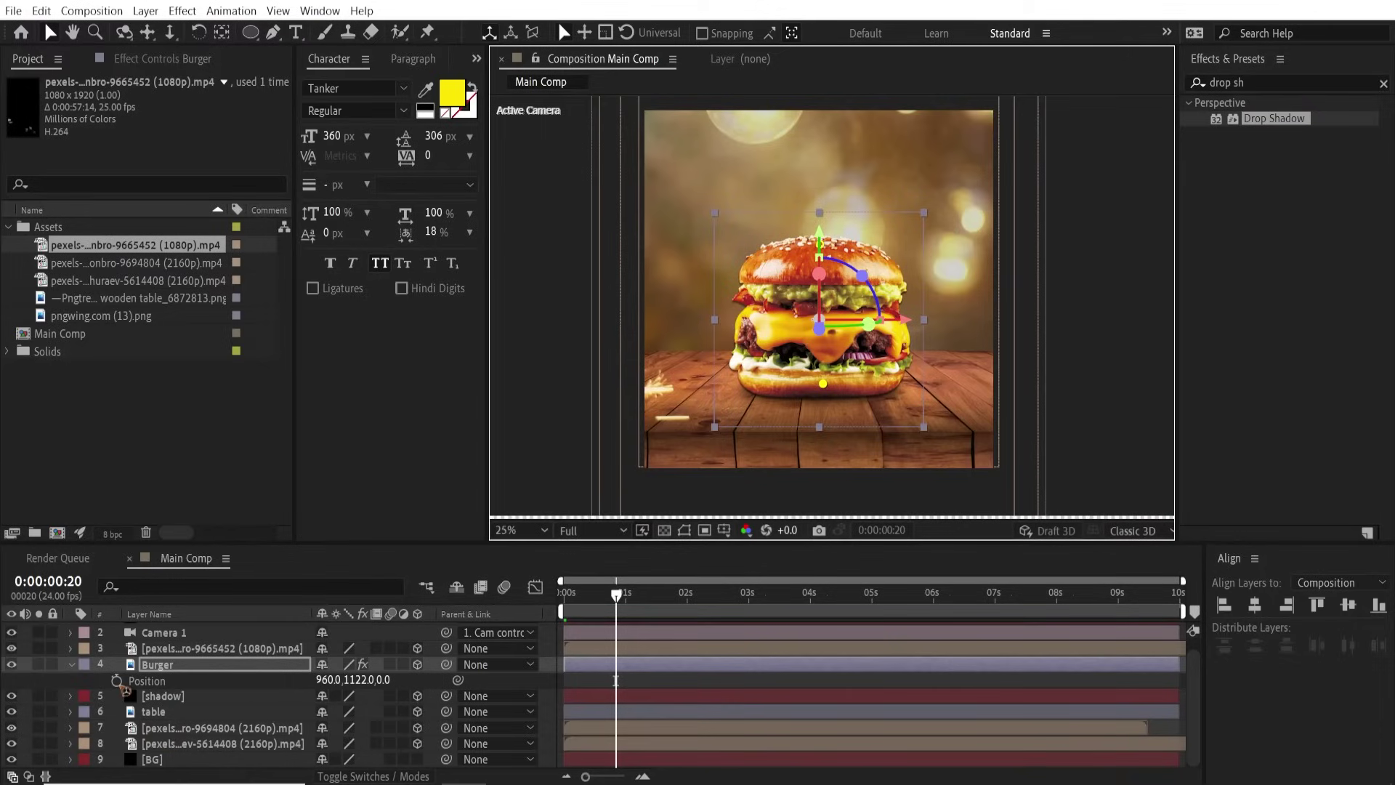
click(117, 680)
key(Home)
drag(361, 679, 172, 679)
Step: Solo the Burger layer, raise its starting Y position to -2923, and preview the fall
scroll(882, 410, down, 1)
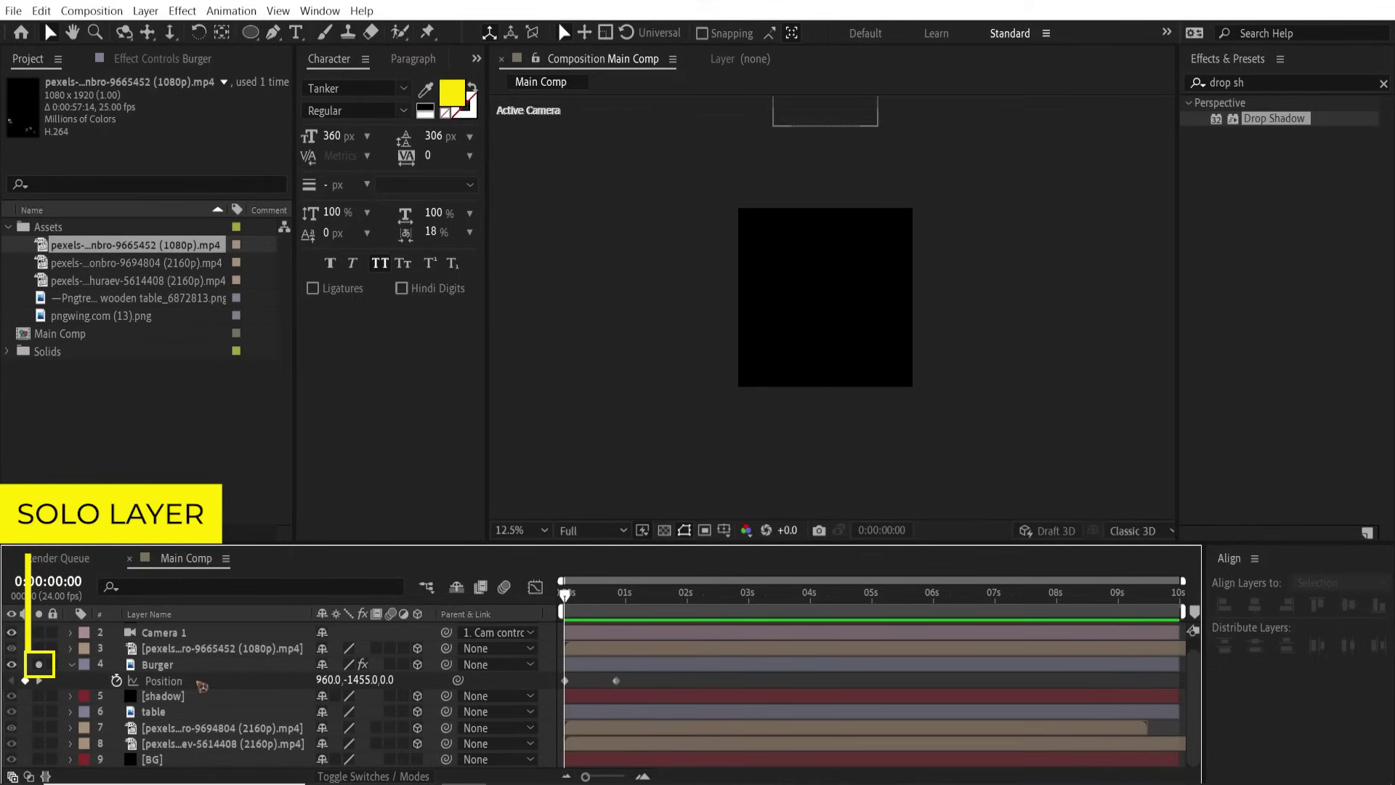
click(173, 665)
drag(358, 683, 411, 673)
drag(300, 680, 244, 680)
key(space)
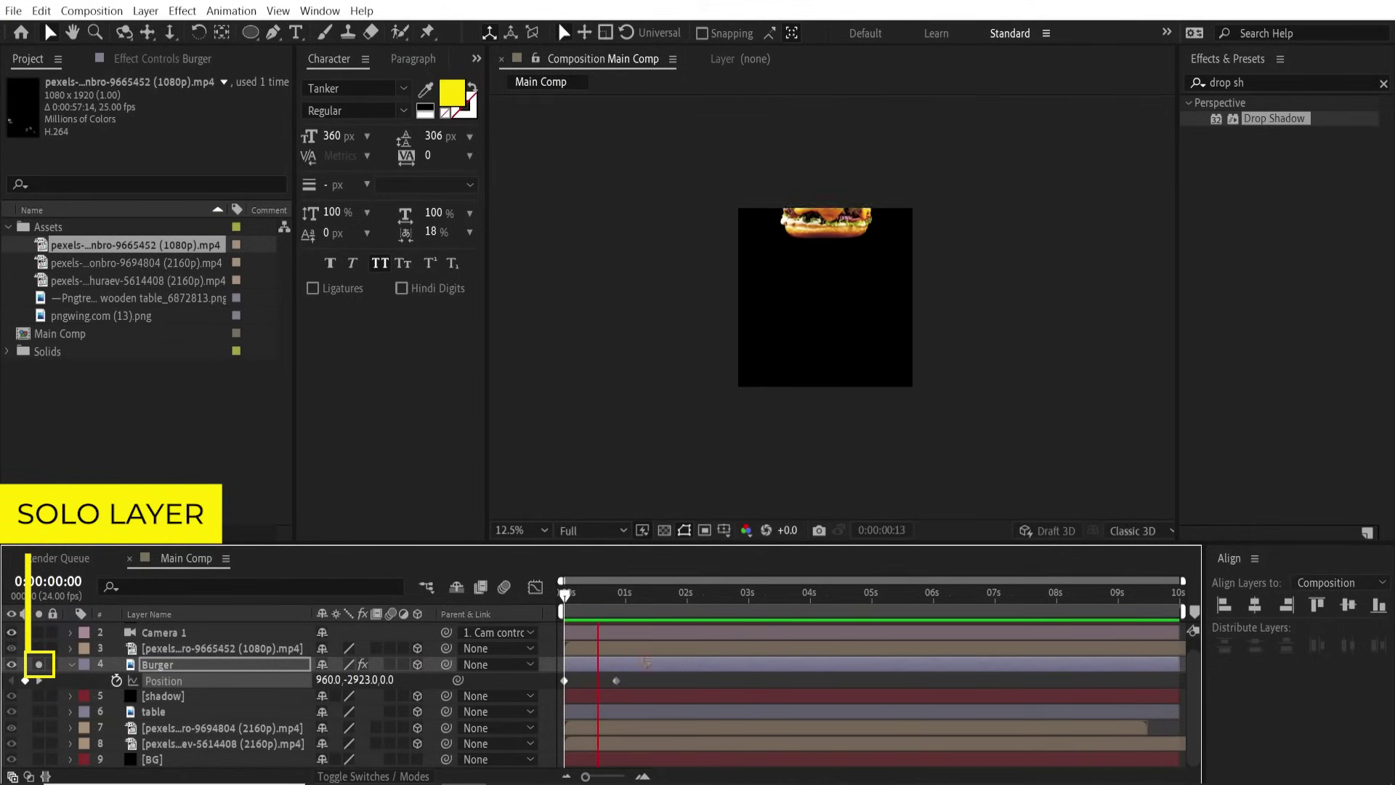
key(space)
Step: Ease the Burger's position keyframes into a drop that accelerates until landing, and enable the layer's motion blur
drag(680, 677, 518, 703)
key(F9)
click(535, 587)
mouse_move(635, 724)
mouse_down()
mouse_move(582, 744)
mouse_move(616, 731)
mouse_up()
key(Home)
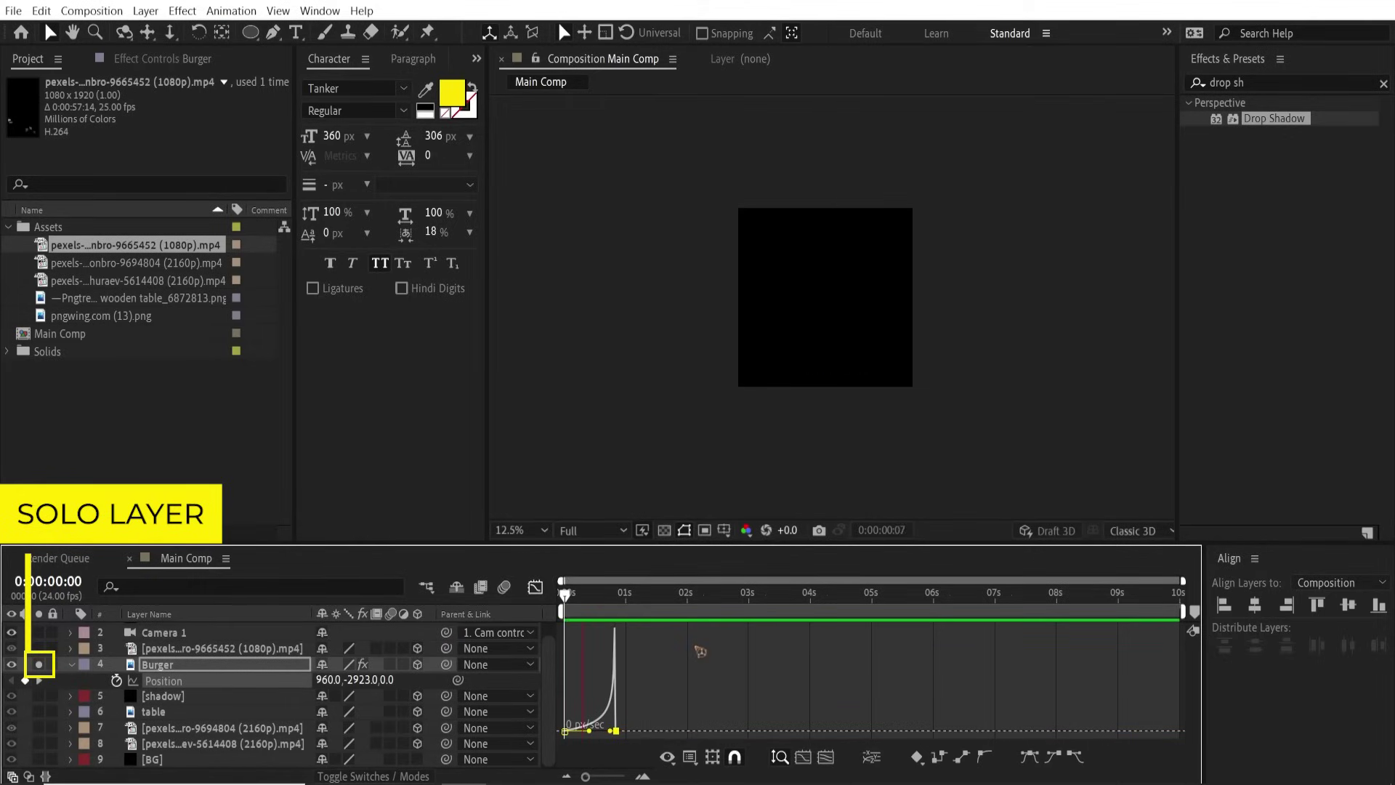
click(536, 587)
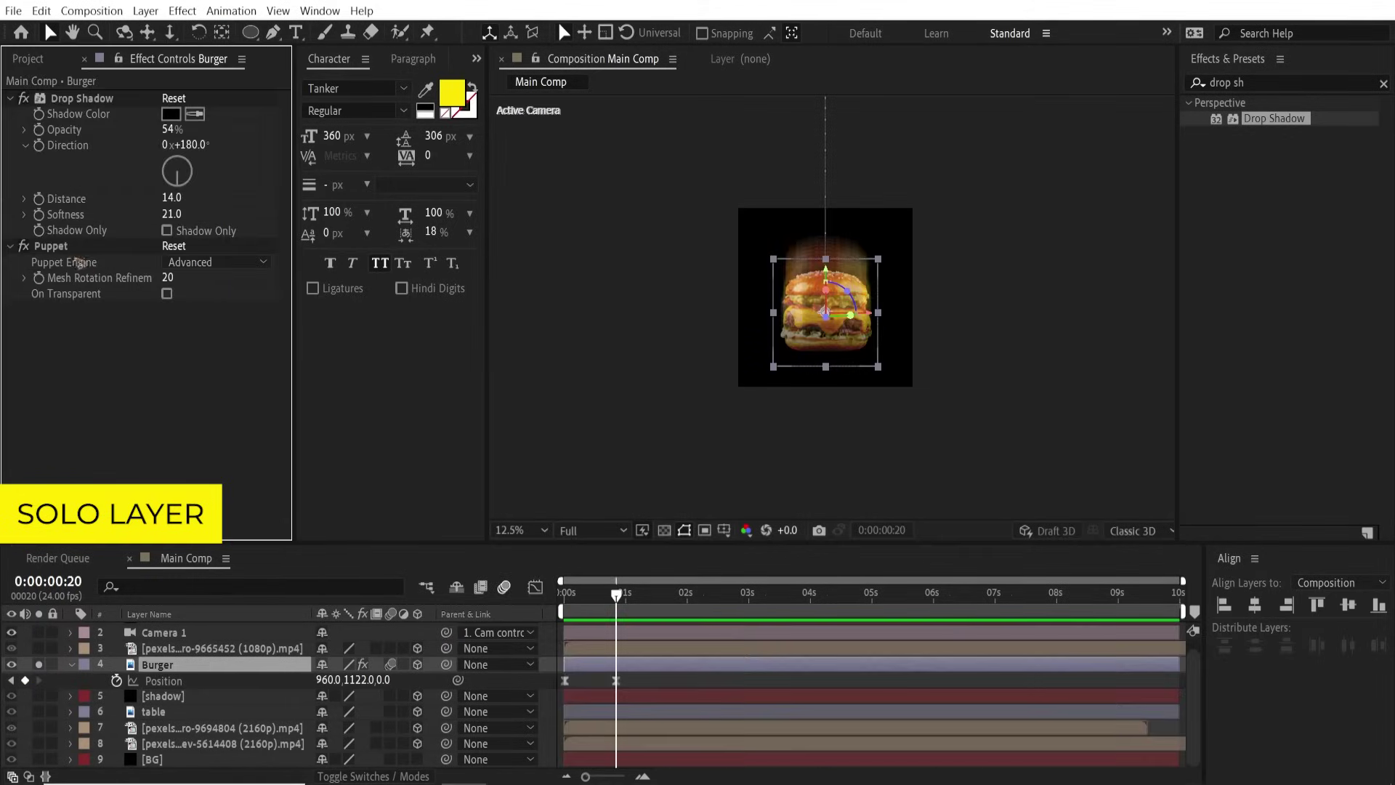
Step: Reveal the Burger's puppet pin keyframes and move both pins' position keyframes to the landing at 0:00:00:20
click(64, 247)
key(u)
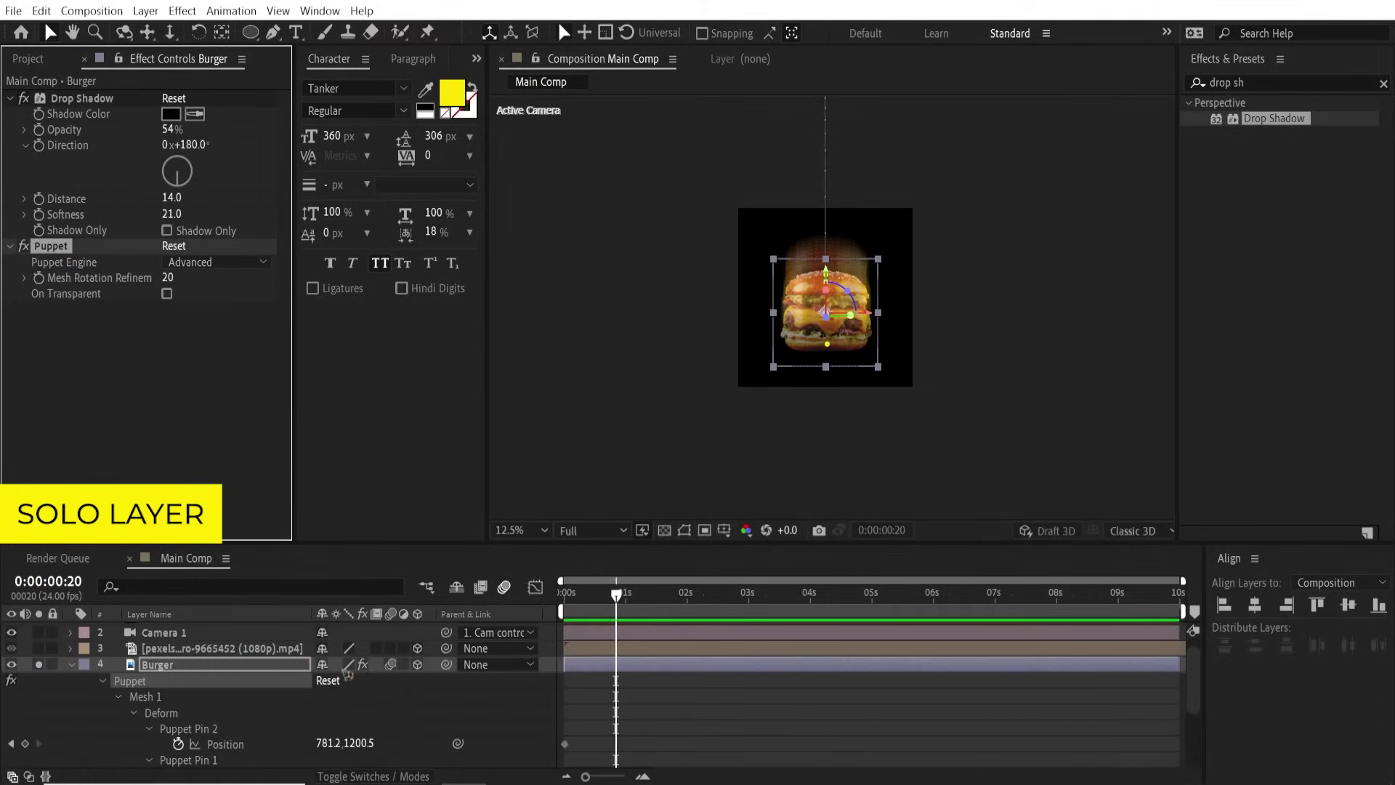
drag(678, 542, 678, 489)
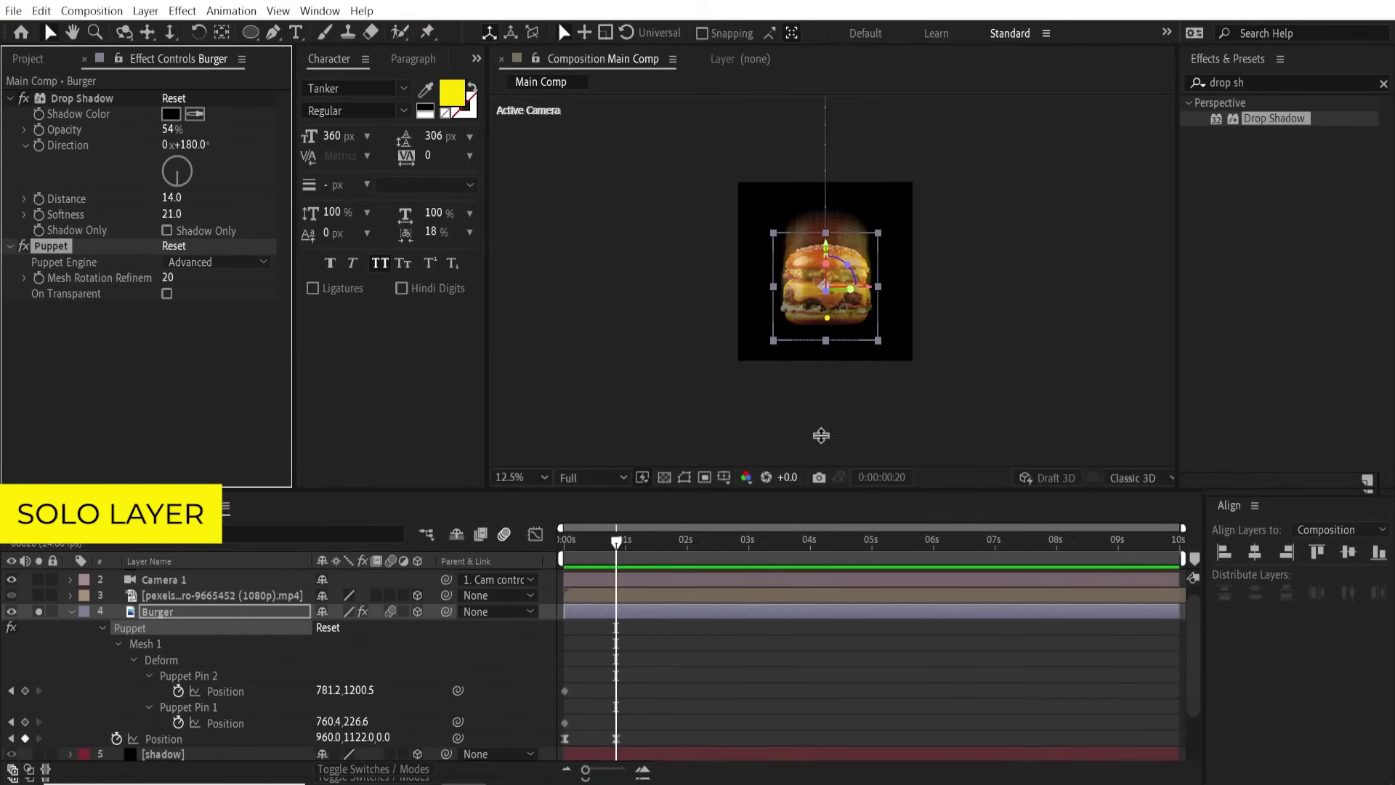
scroll(974, 383, up, 1)
mouse_move(616, 542)
mouse_down()
mouse_move(595, 545)
mouse_move(616, 552)
mouse_up()
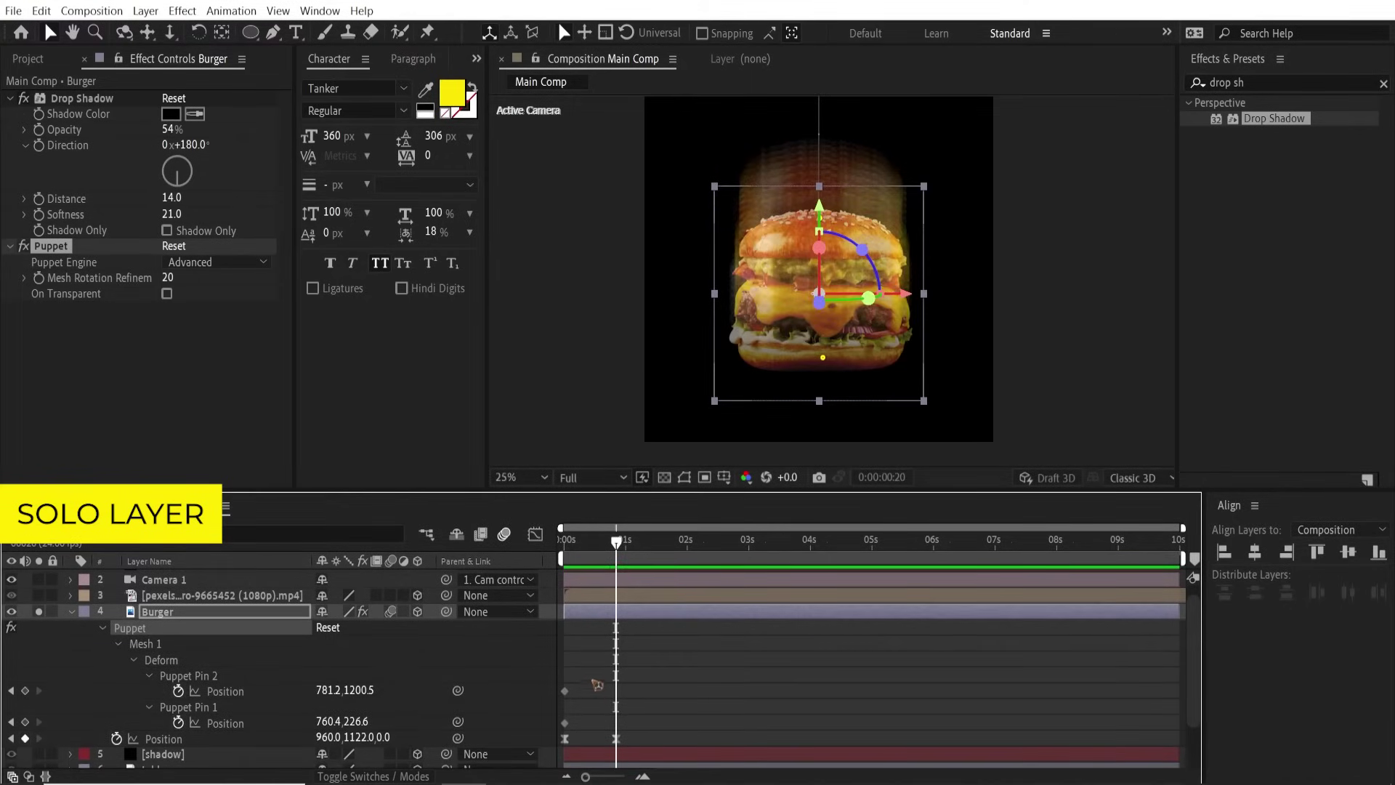
drag(591, 678, 626, 724)
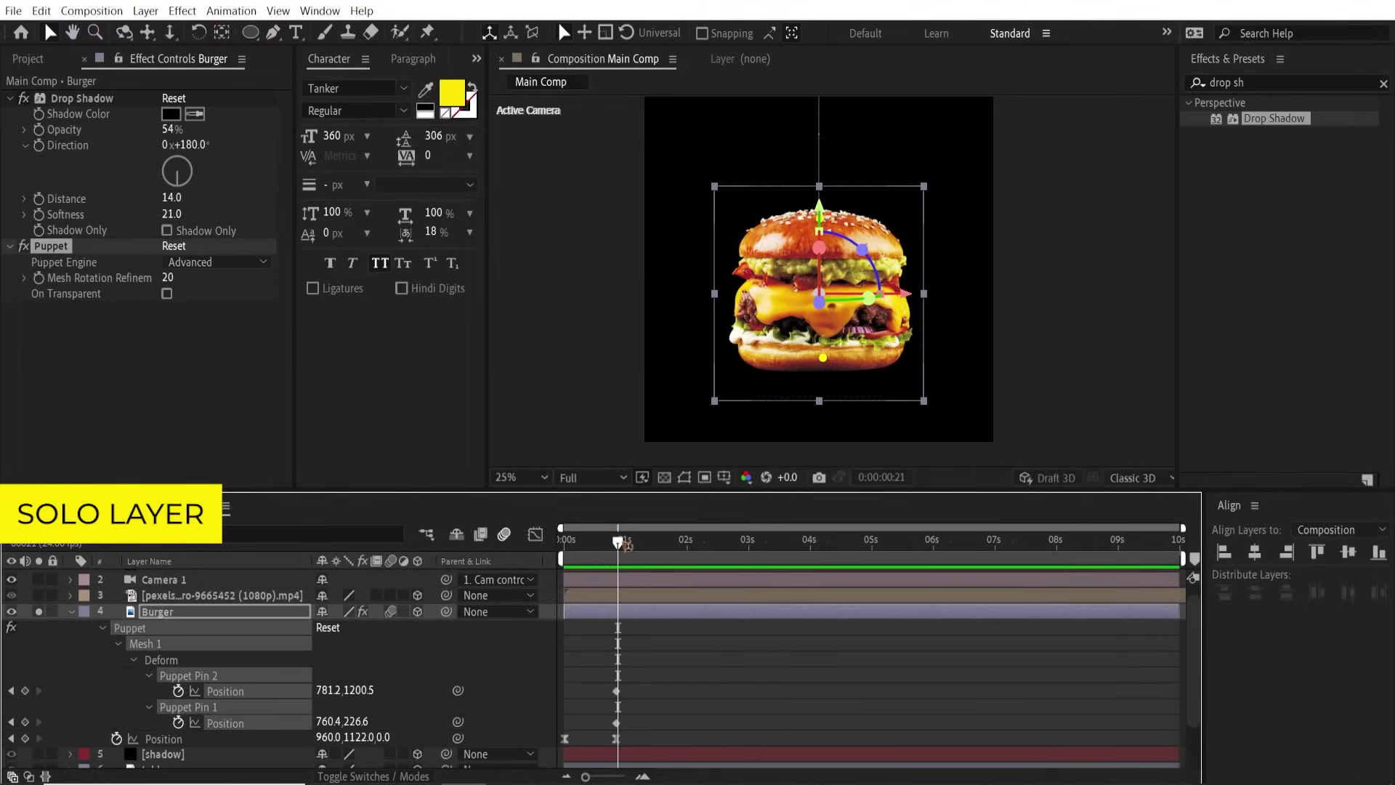
Step: Squash the burger at 0:00:00:23 by moving the top puppet pin down to about 770.8, 507.8
drag(616, 541, 621, 541)
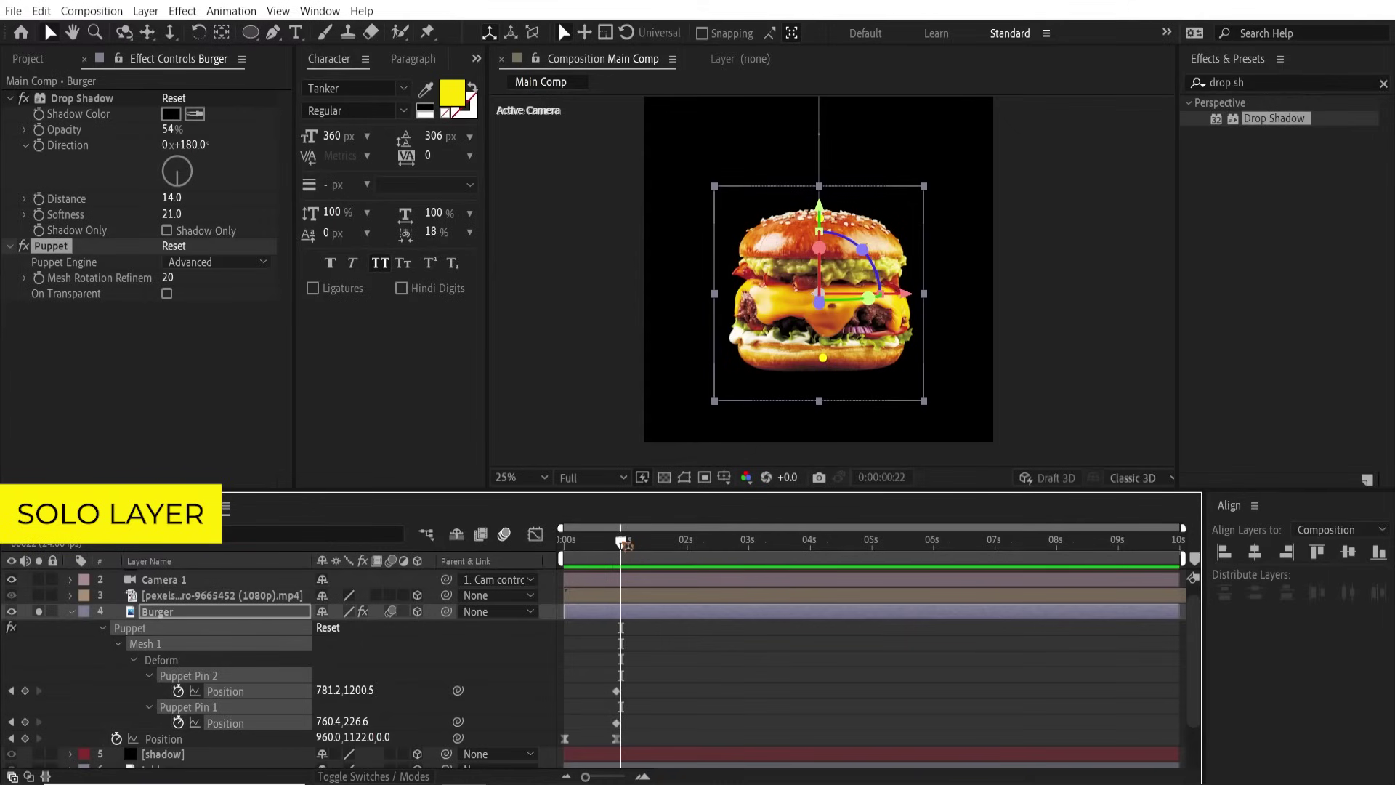
click(649, 776)
drag(628, 556, 597, 574)
key(space)
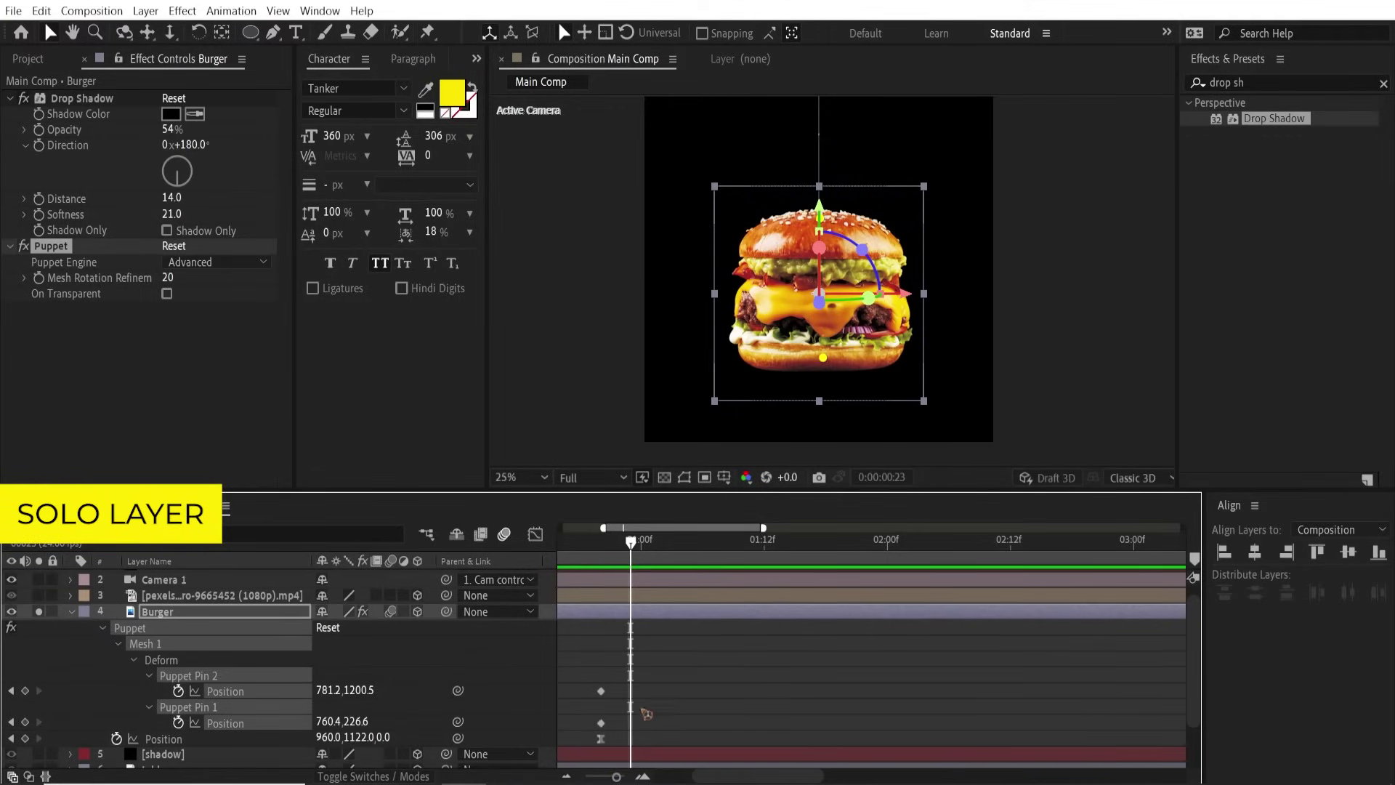
click(821, 231)
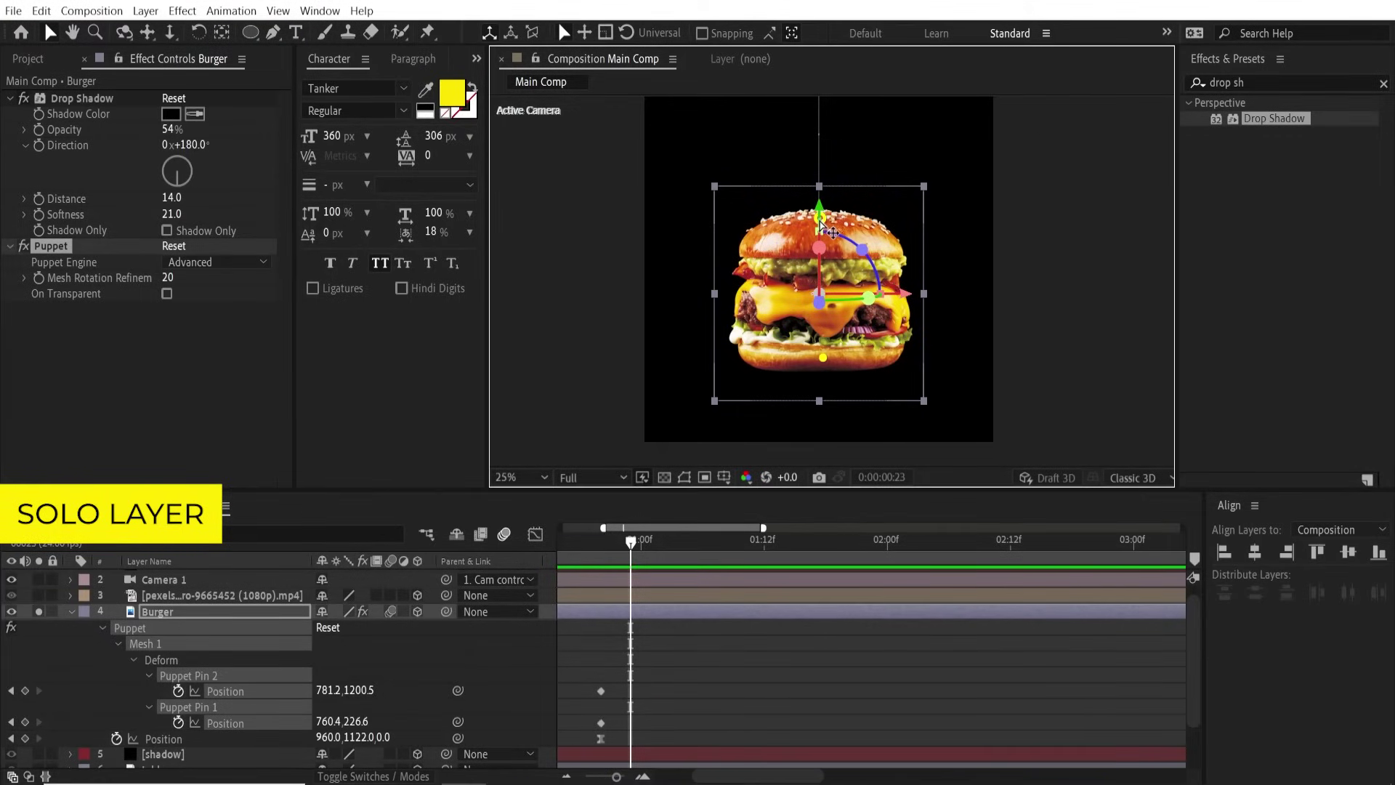
drag(821, 231, 823, 258)
key(ctrl+z)
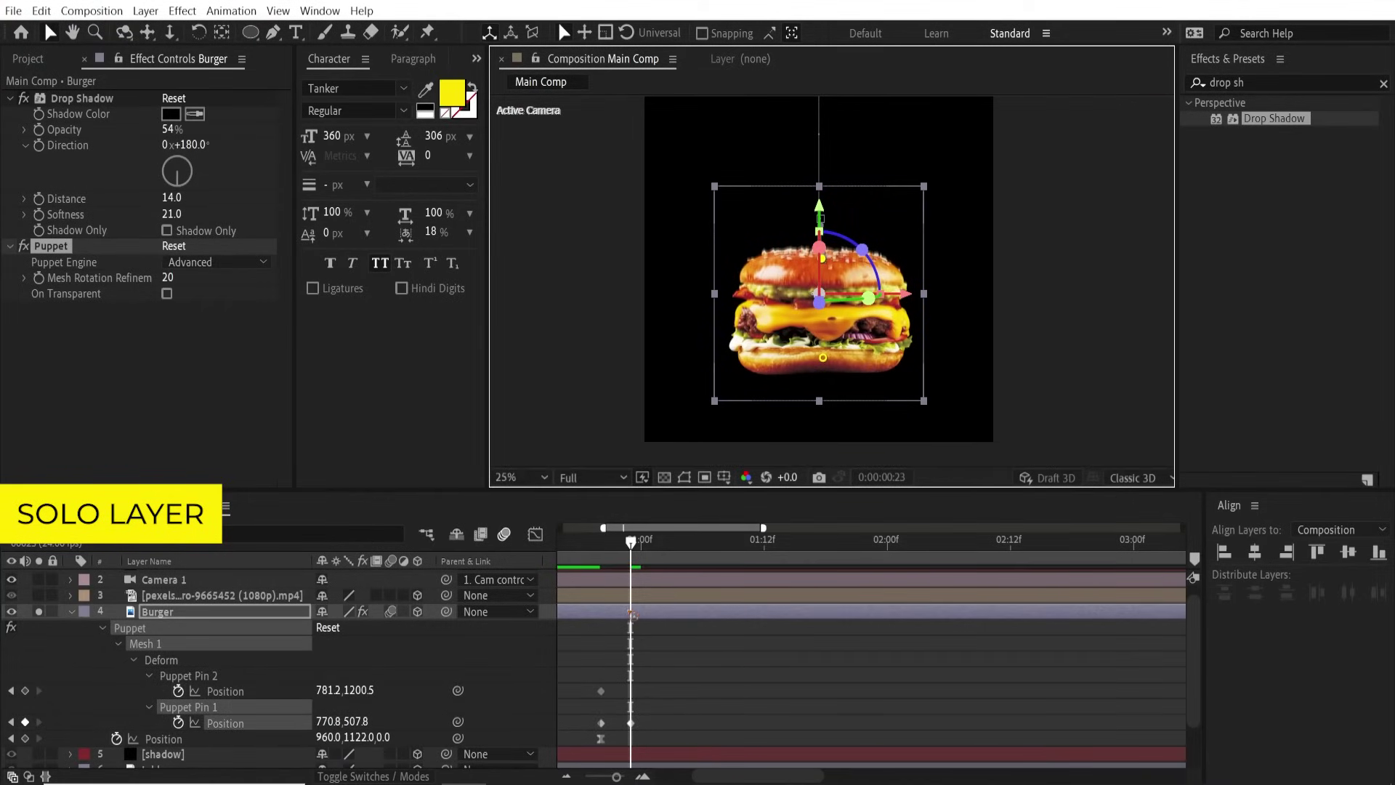
Step: Paste the top pin's first keyframe at 0:00:01:02 and stretch the burger by raising the pin to about 718.7, 28.6
key(space)
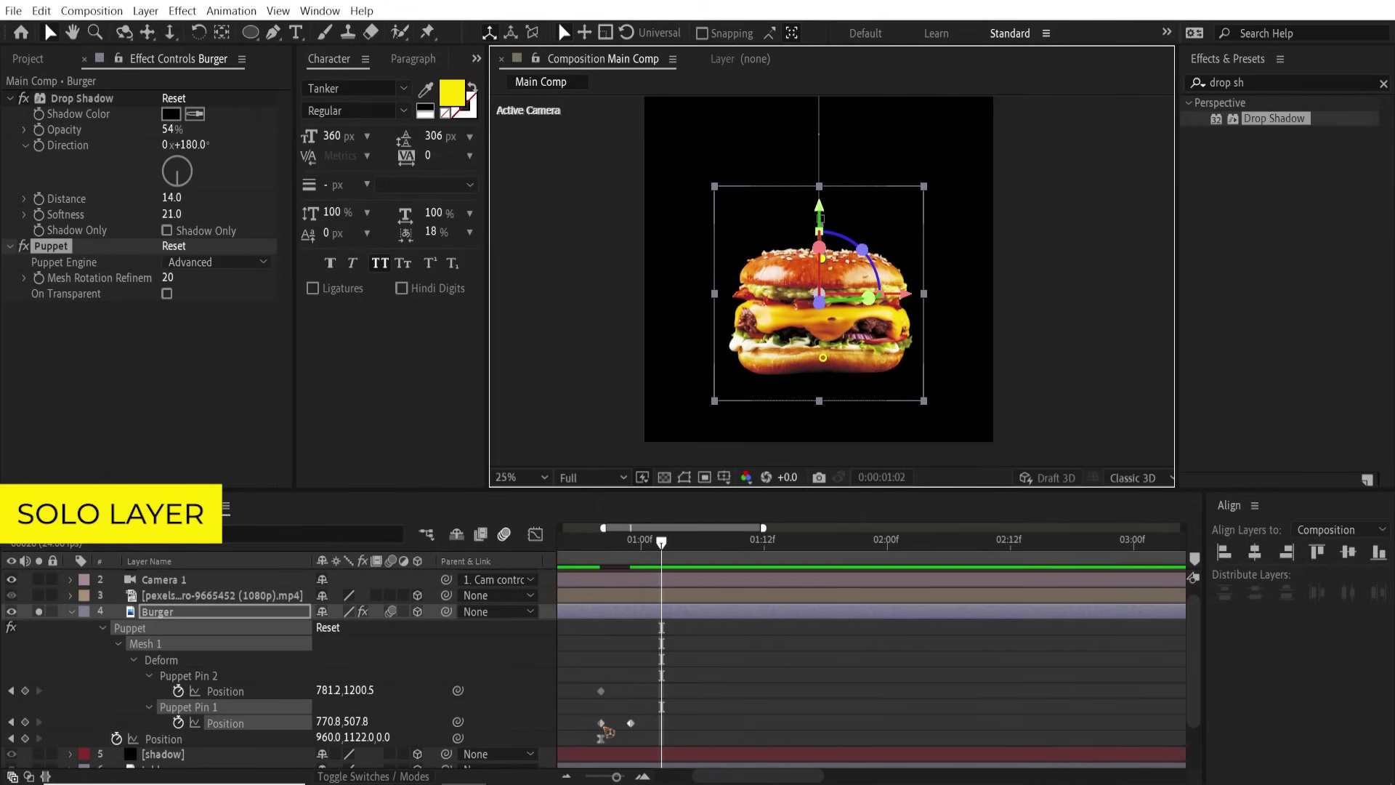
click(607, 727)
key(ctrl+c)
key(ctrl+v)
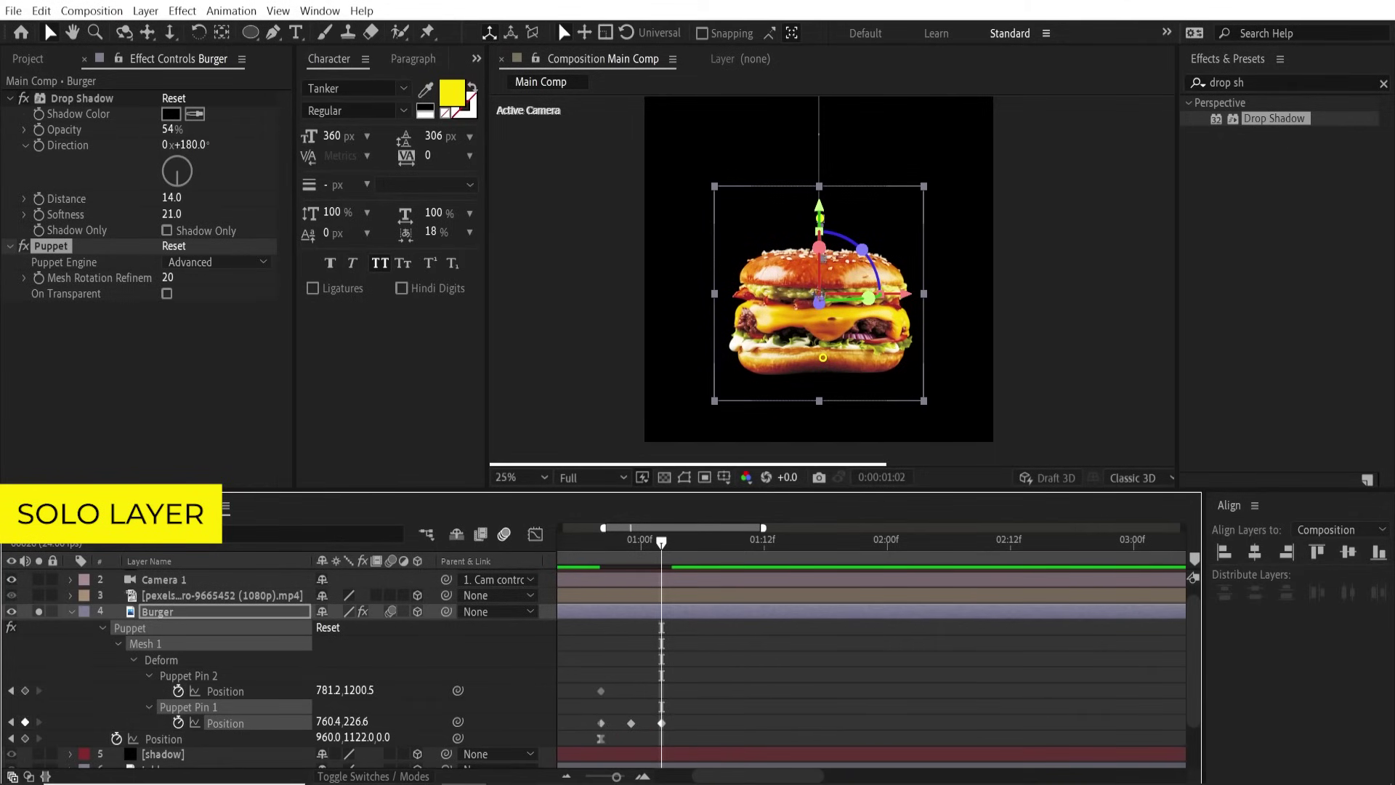
drag(824, 234, 818, 198)
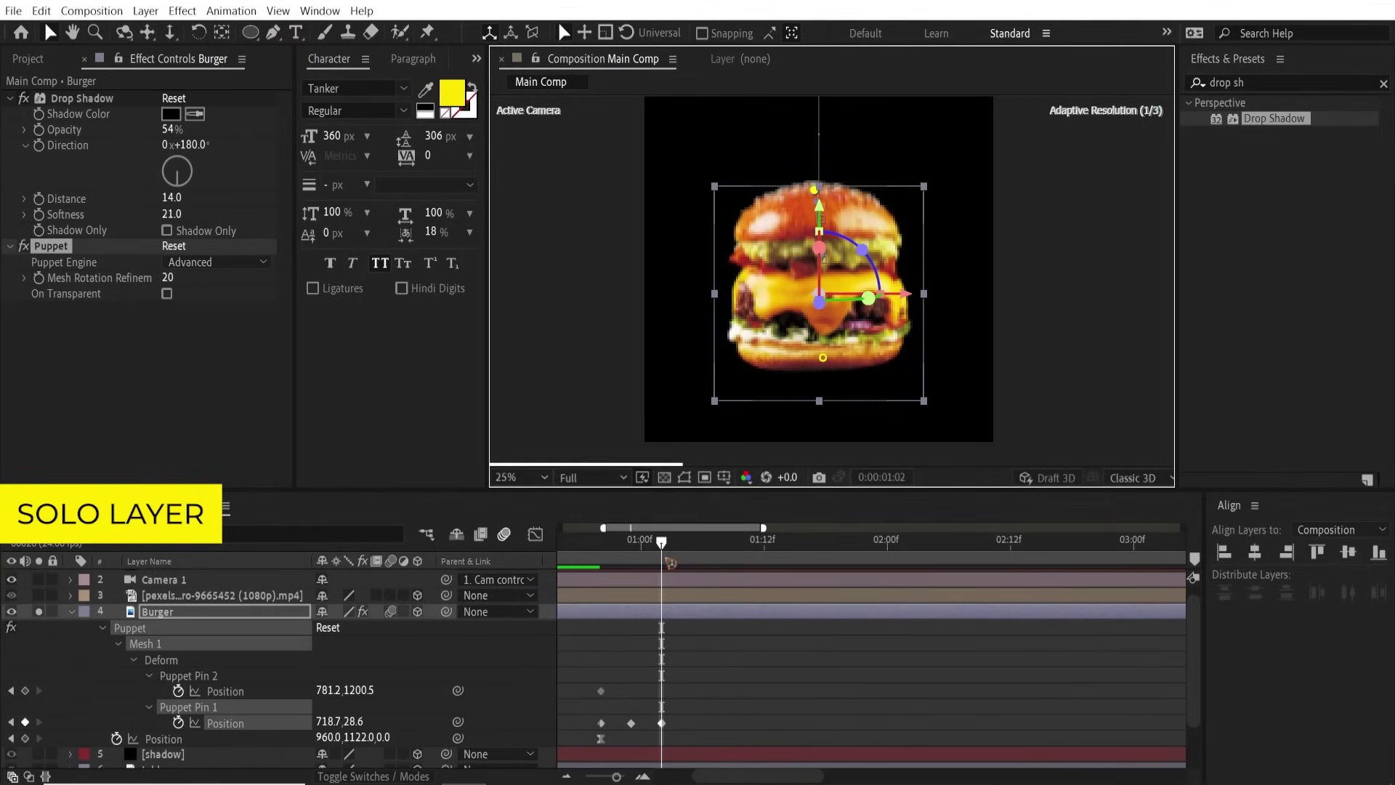
Step: Paste the top pin's squash keyframe at 0:00:01:05 and soften it by raising the pin to about 770.8, 408.9
key(Page_Down)
key(Page_Down)
key(Page_Down)
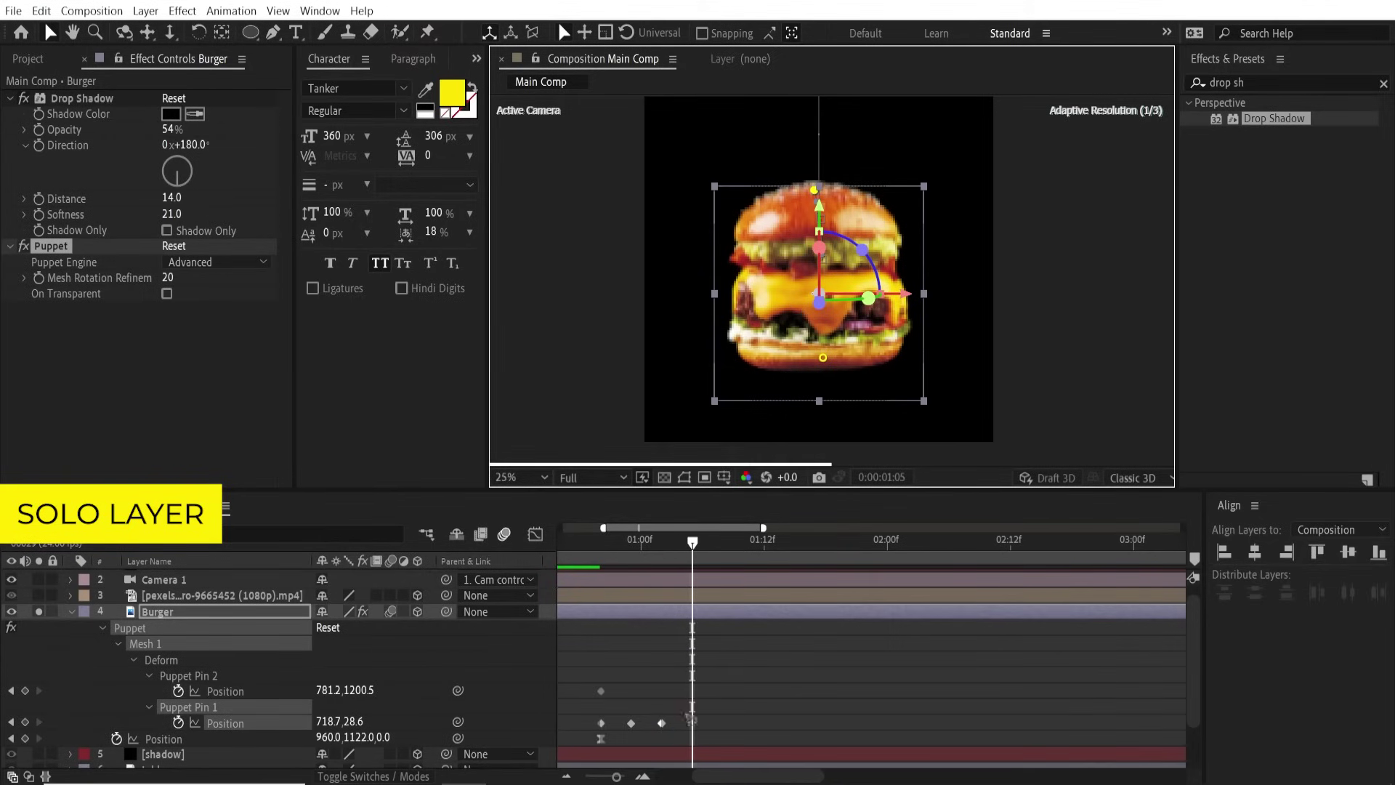
click(630, 723)
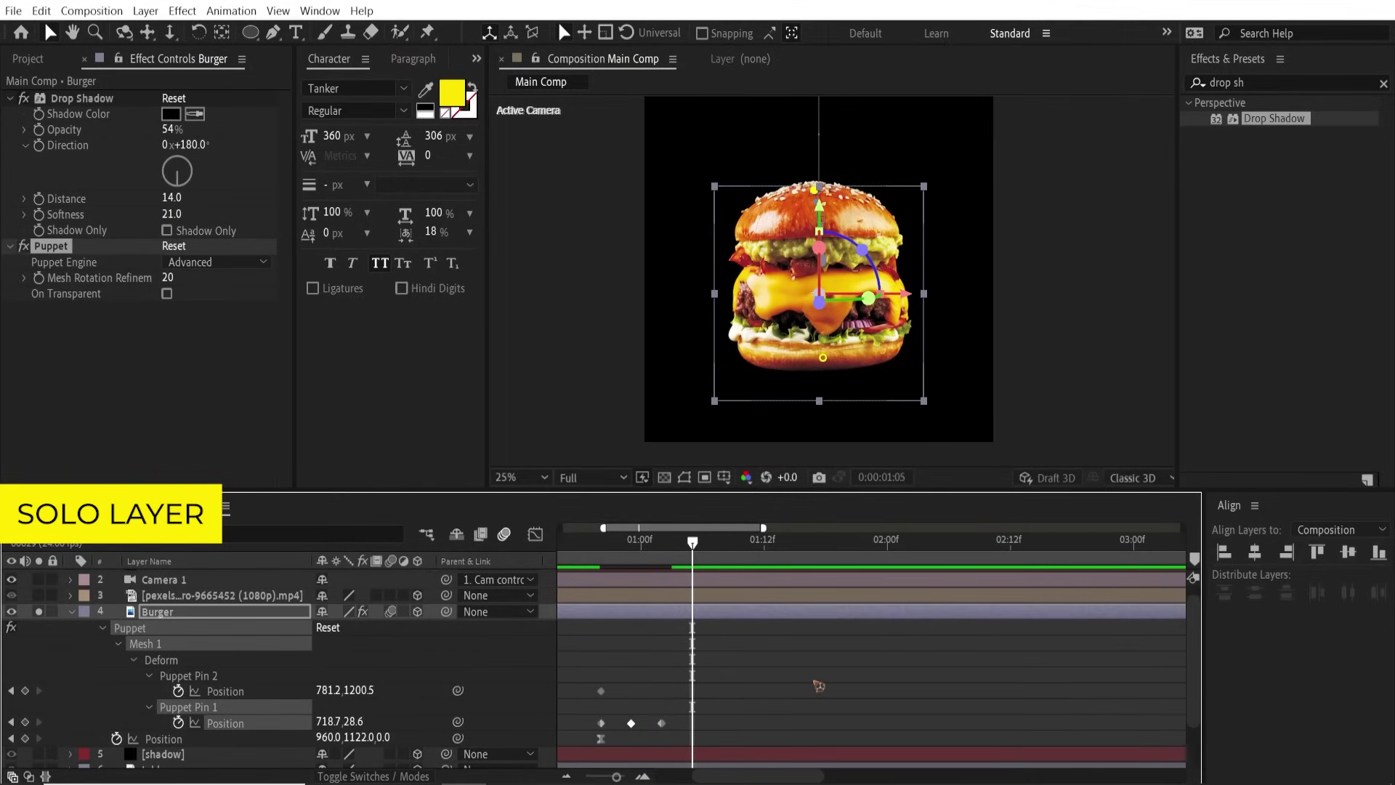
key(ctrl+v)
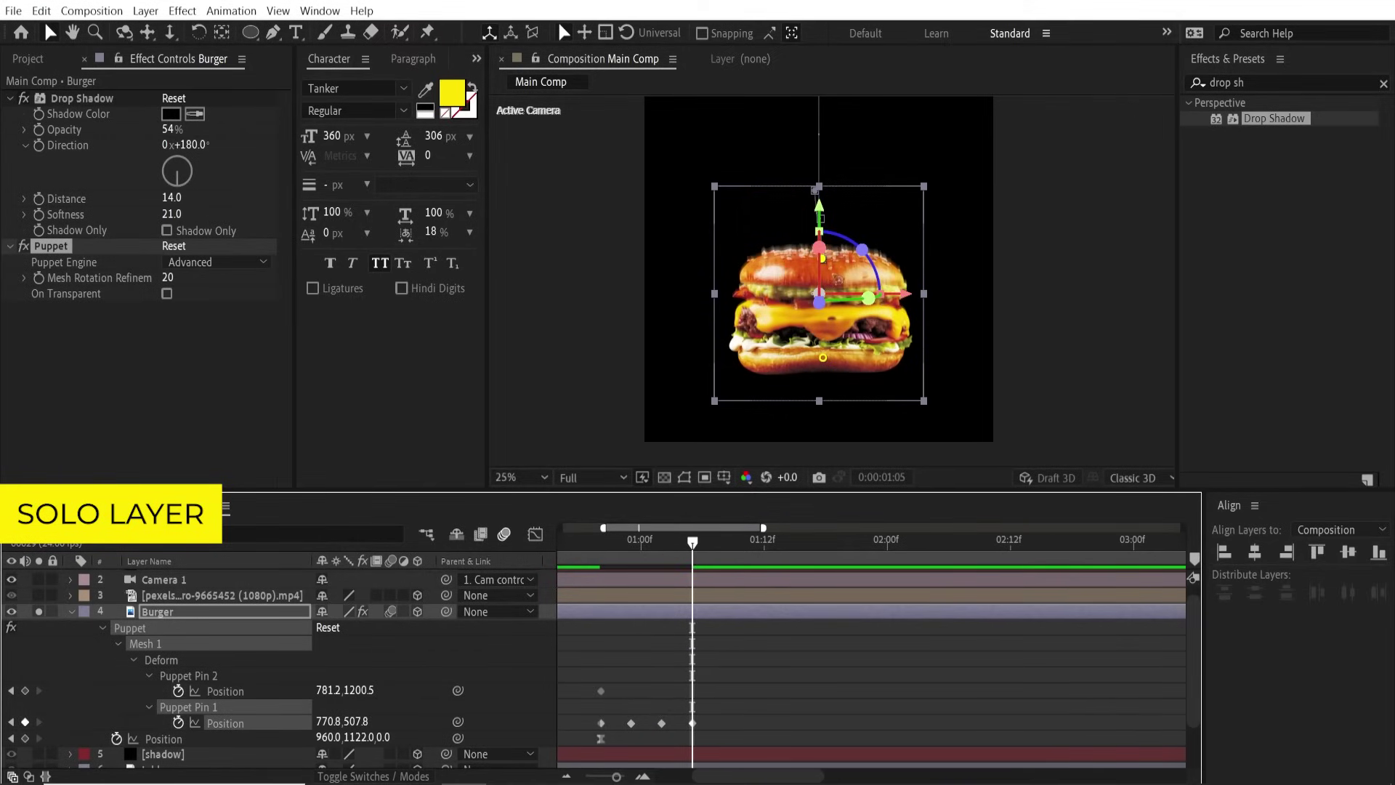
drag(825, 266, 823, 248)
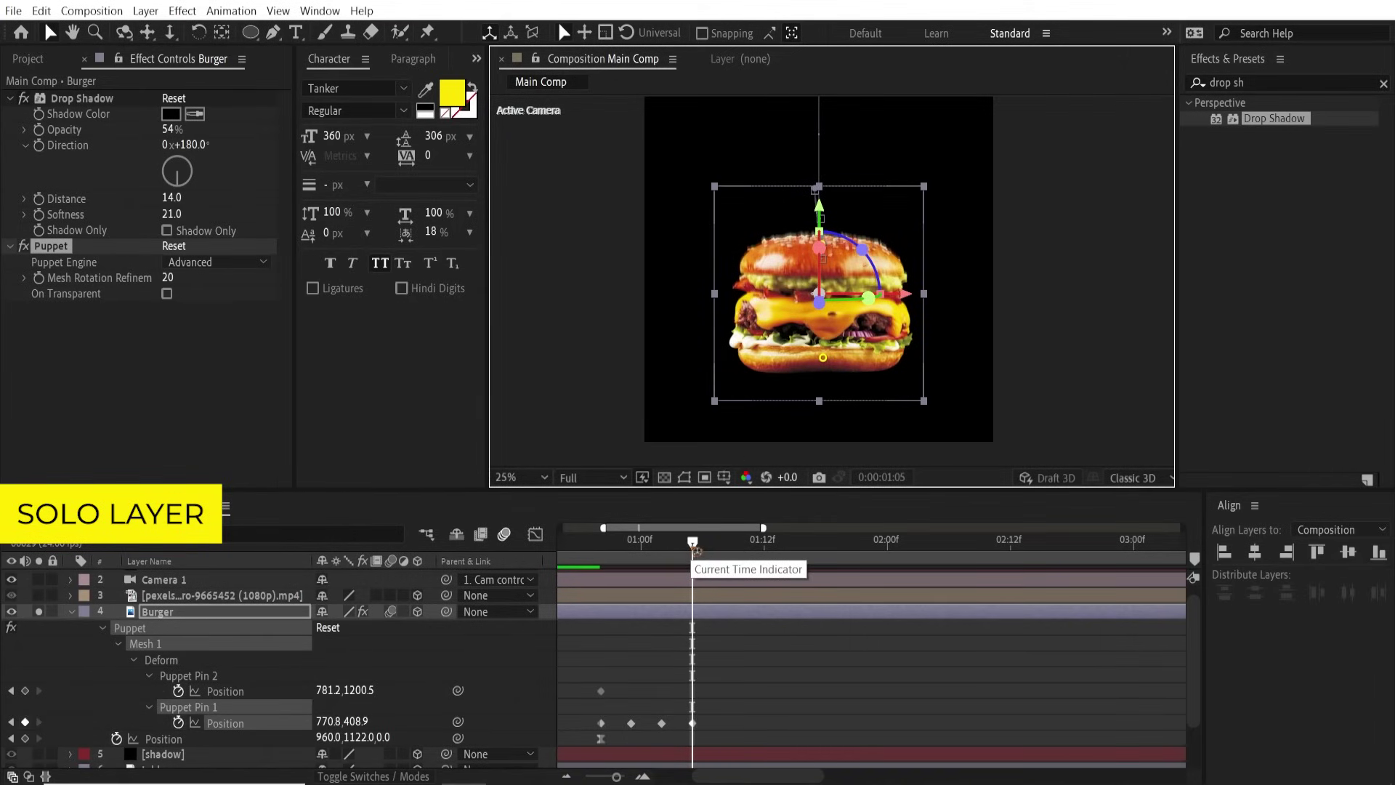
Step: Copy the top pin's squash keyframe to the end of the bounce, after 0:00:01:05, and preview the animation
key(Page_Down)
key(Page_Down)
key(Page_Down)
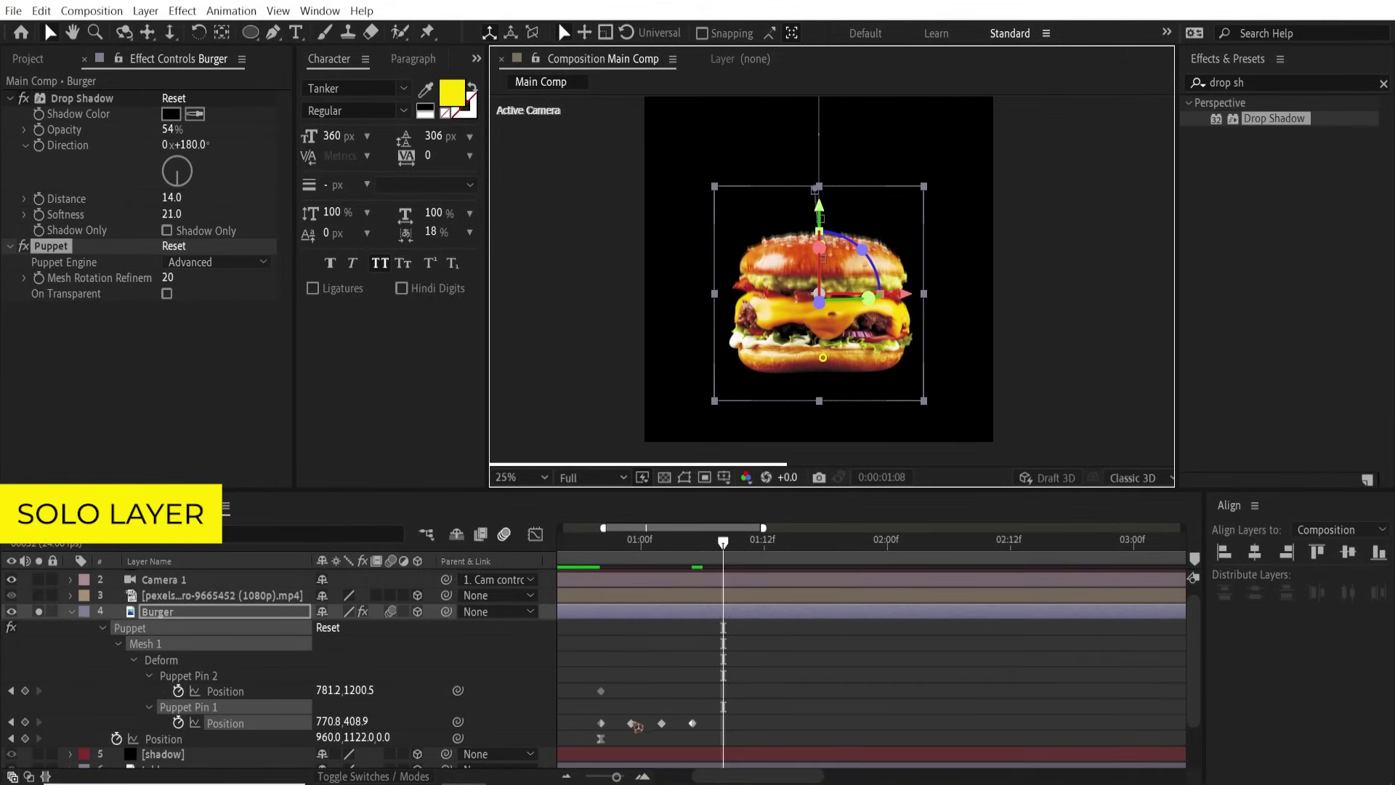
click(630, 723)
key(ctrl+c)
key(ctrl+v)
key(space)
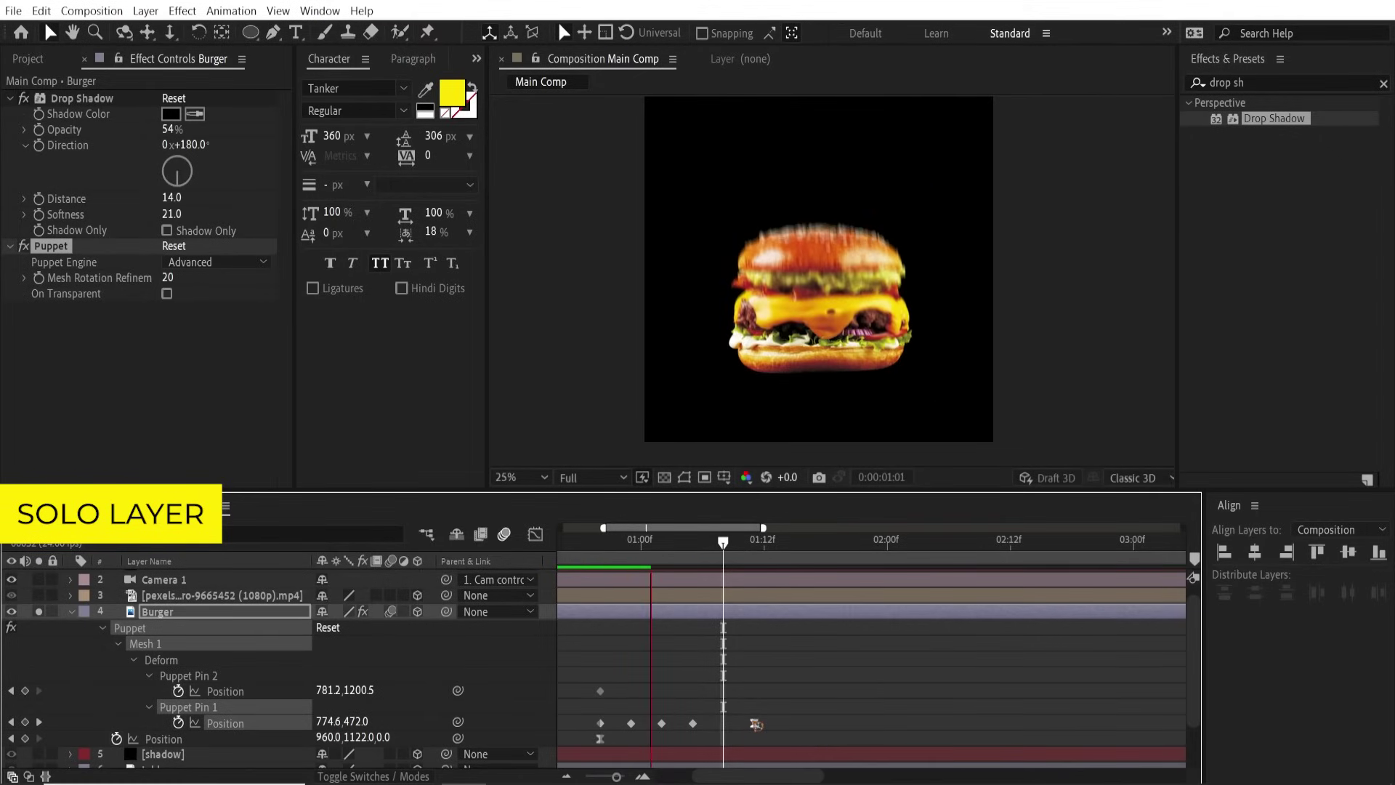
key(space)
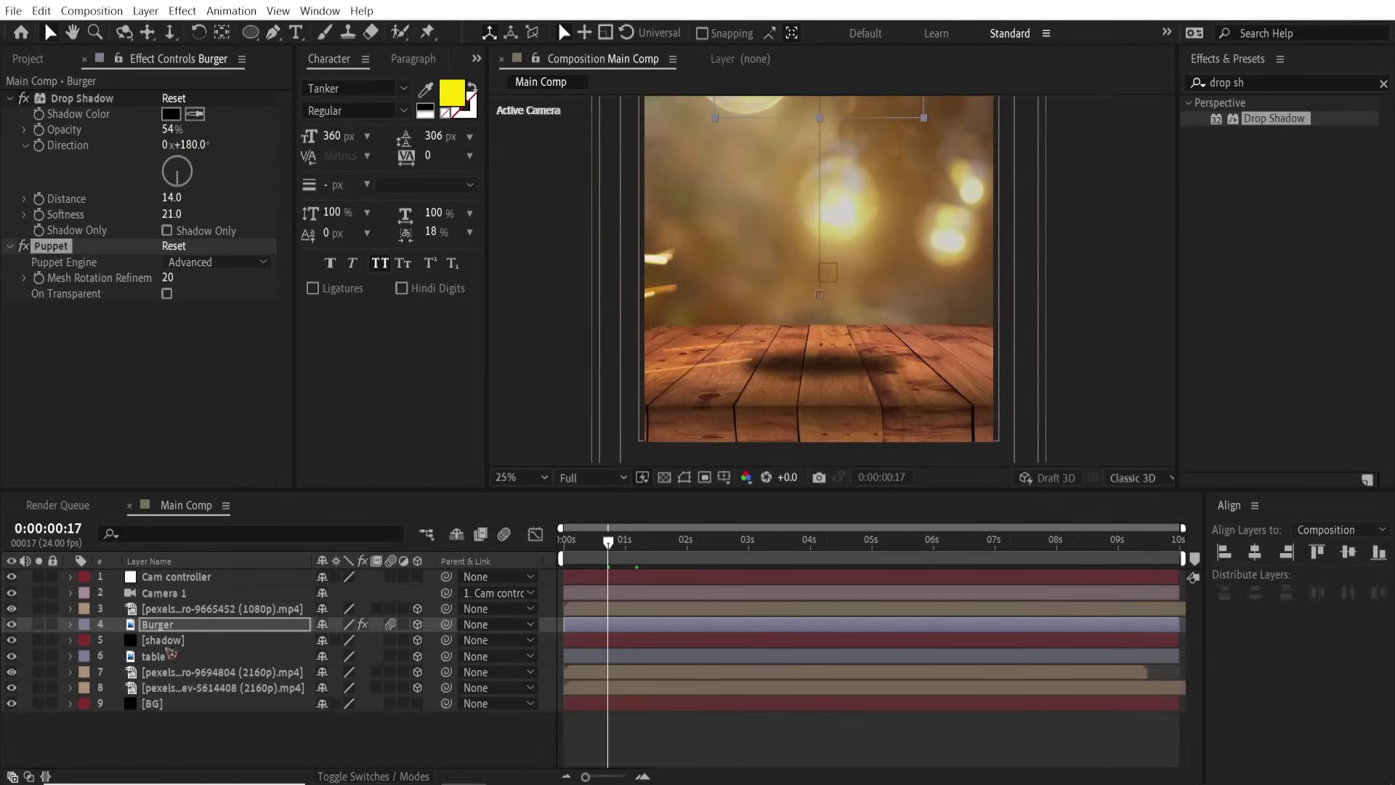
Step: Add an 80% opacity keyframe to the shadow layer at 0:00:01:05
click(169, 641)
key(t)
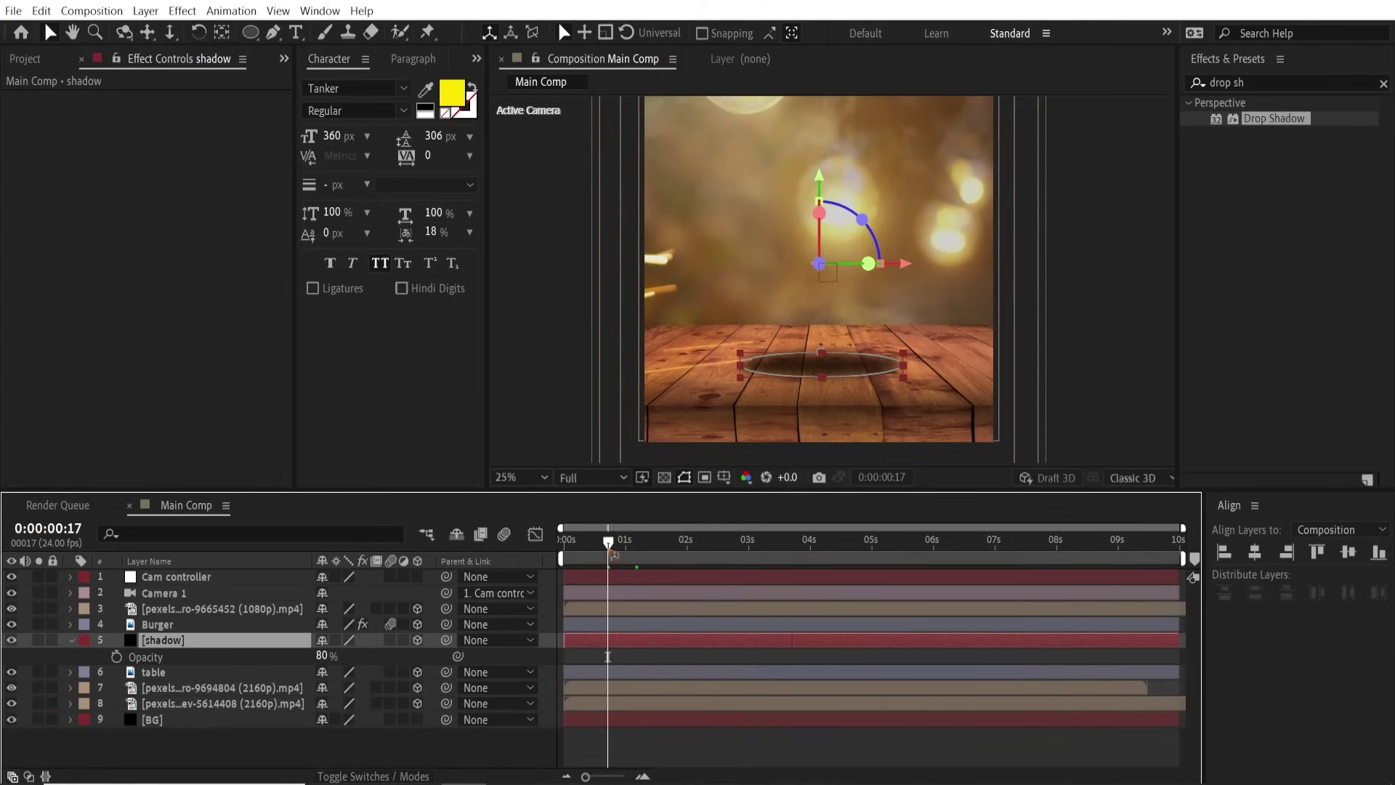
key(space)
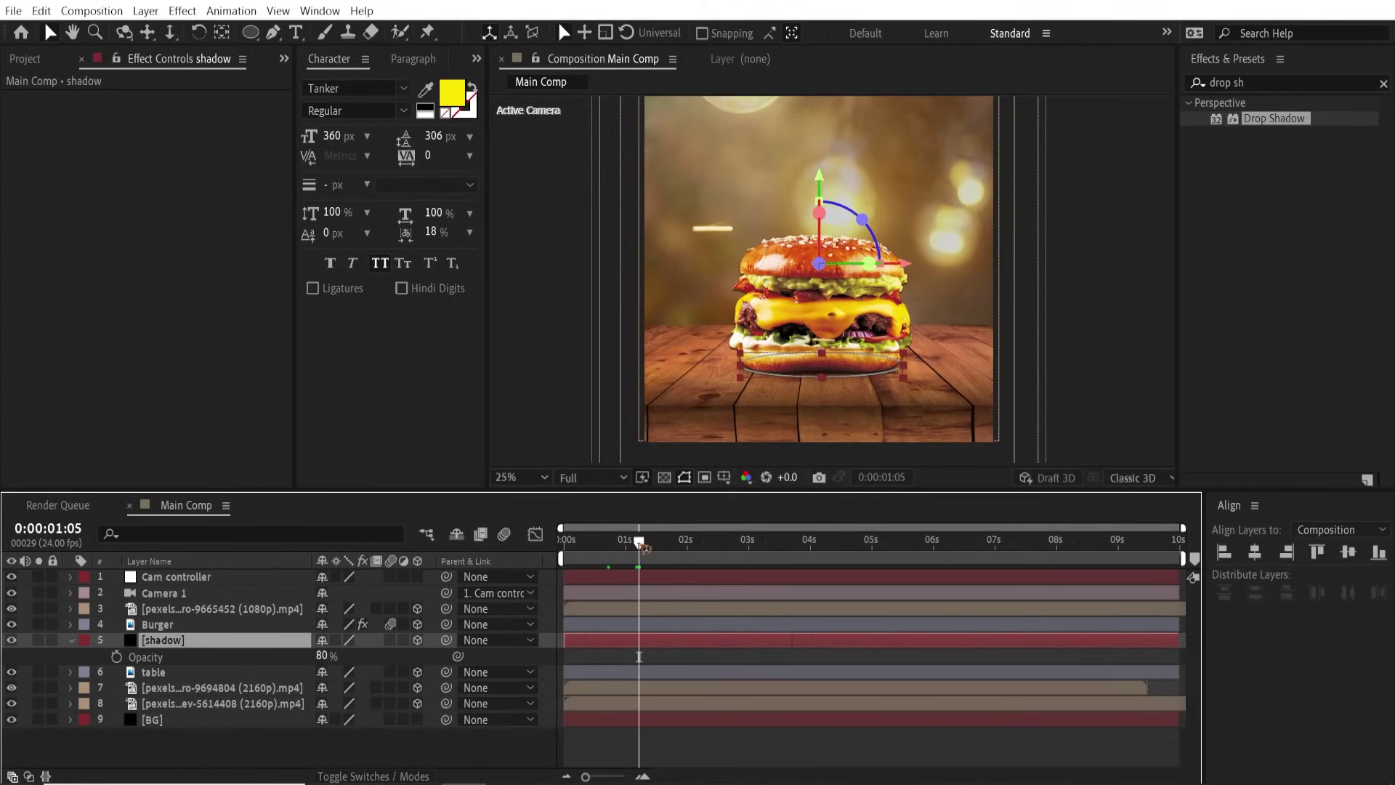
click(116, 656)
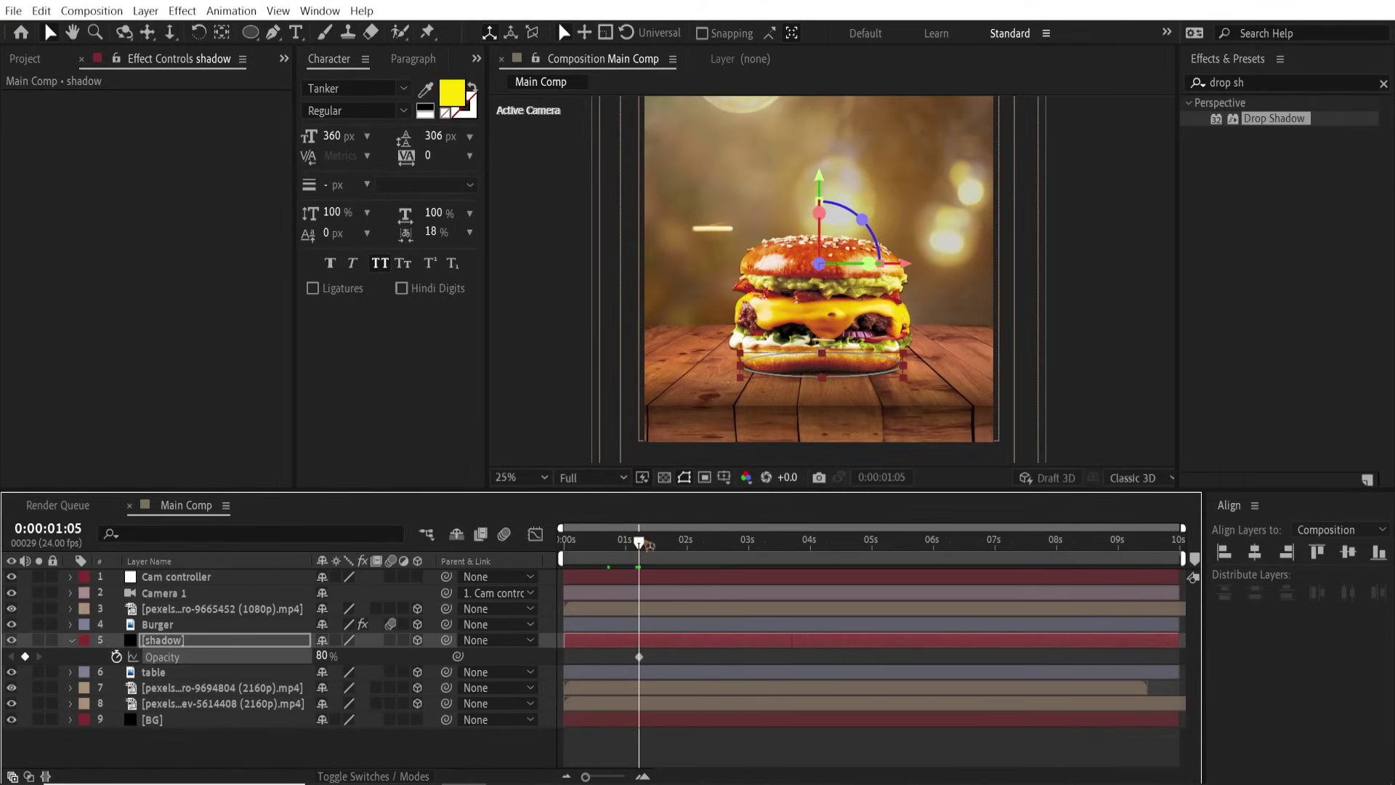
Step: Add a 0% opacity keyframe to the shadow layer near 0:00:00:09, before its 80% keyframe
drag(644, 546, 584, 579)
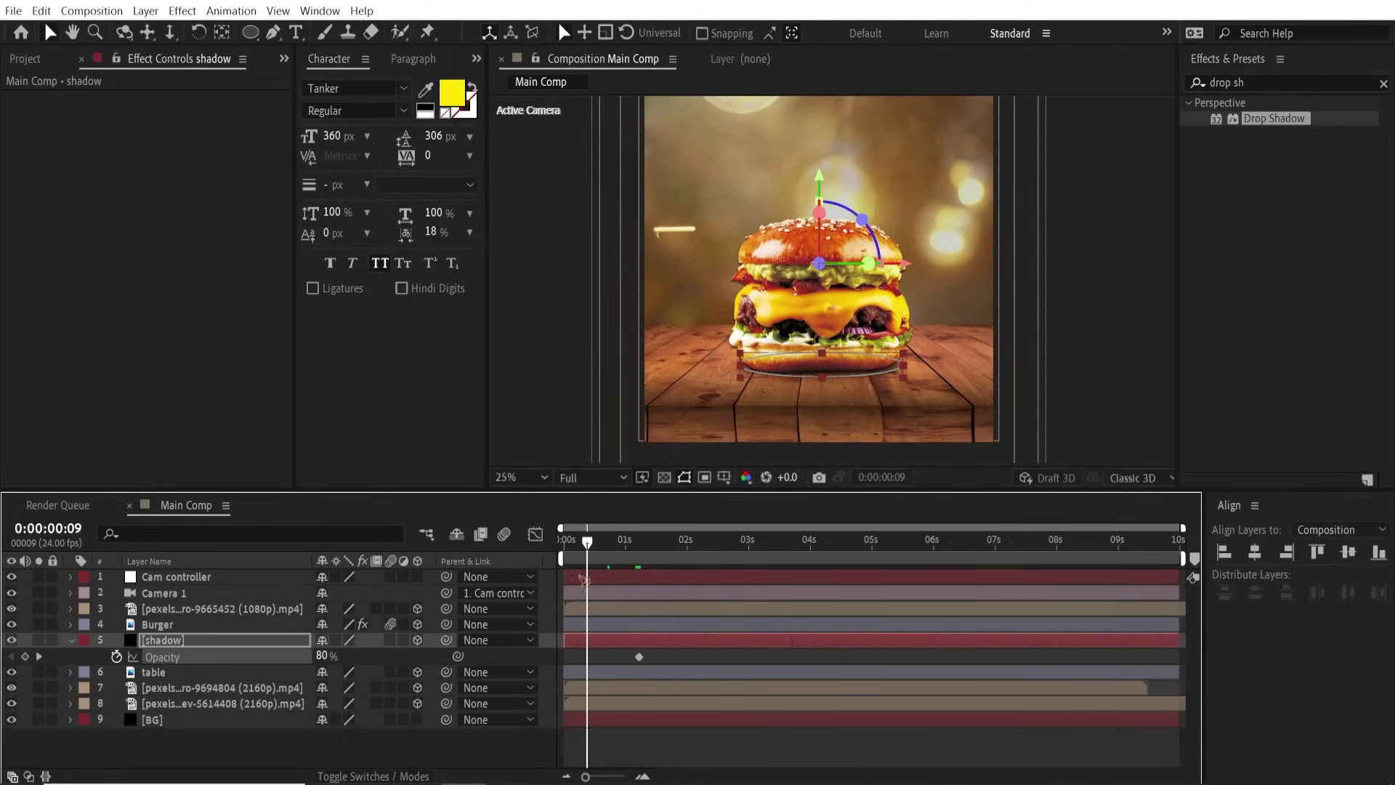
click(321, 656)
text(0)
key(Return)
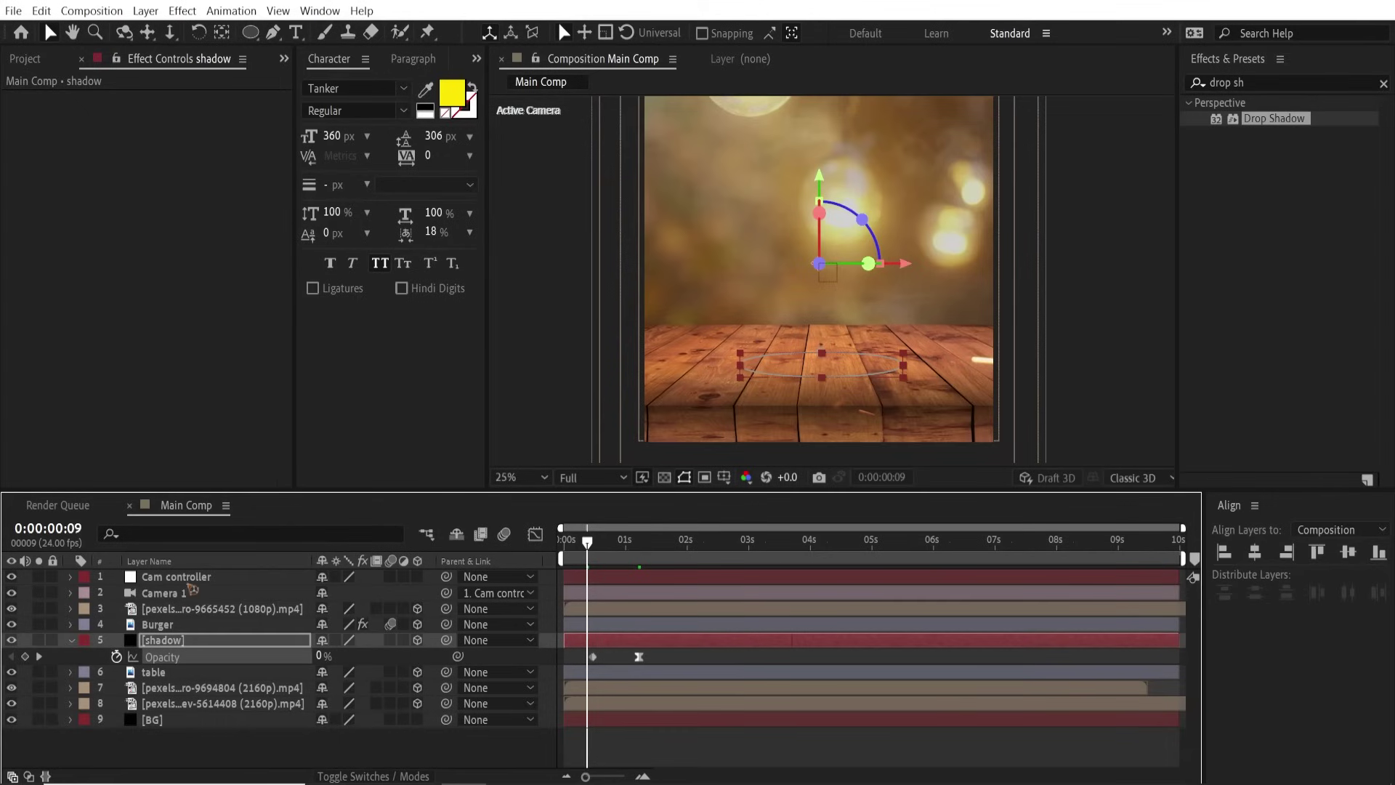
click(207, 577)
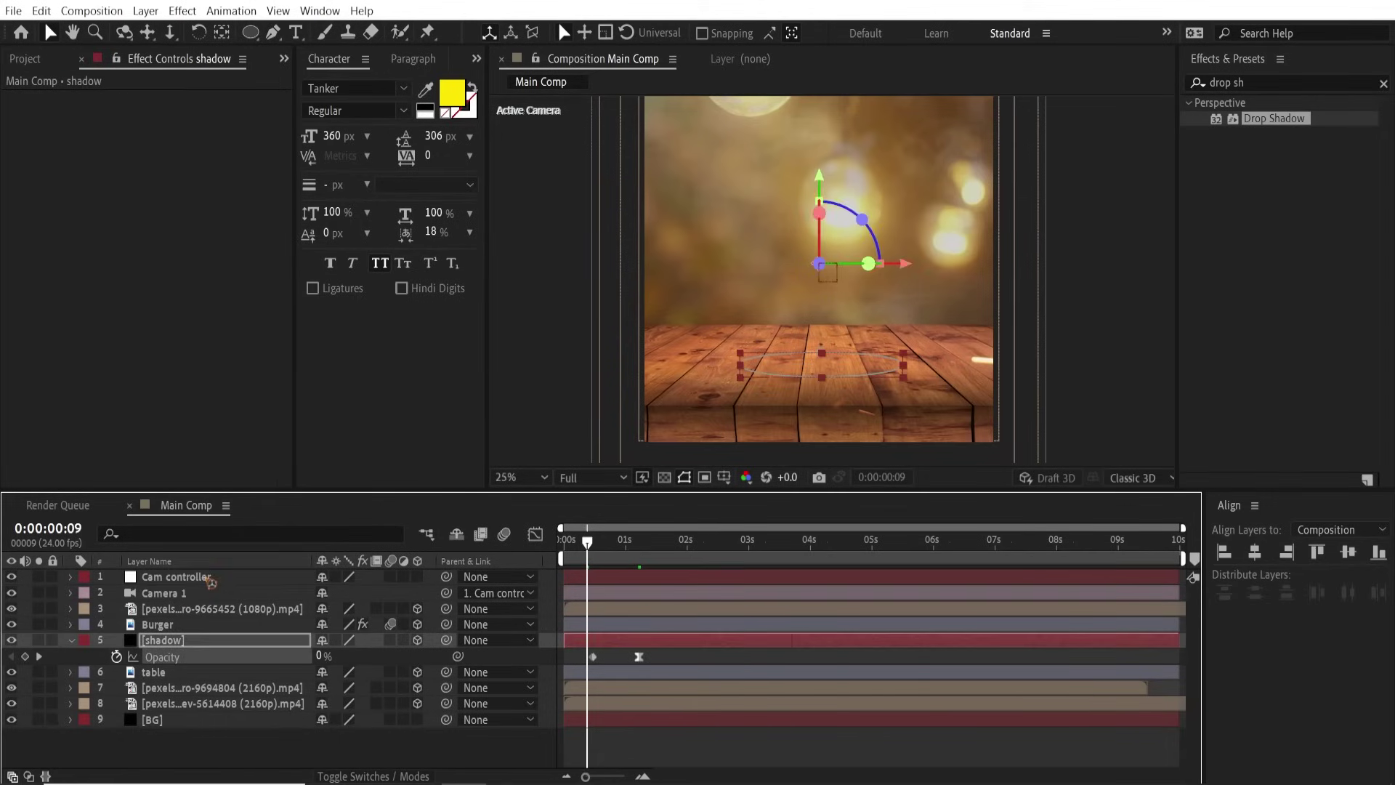
click(207, 577)
key(p)
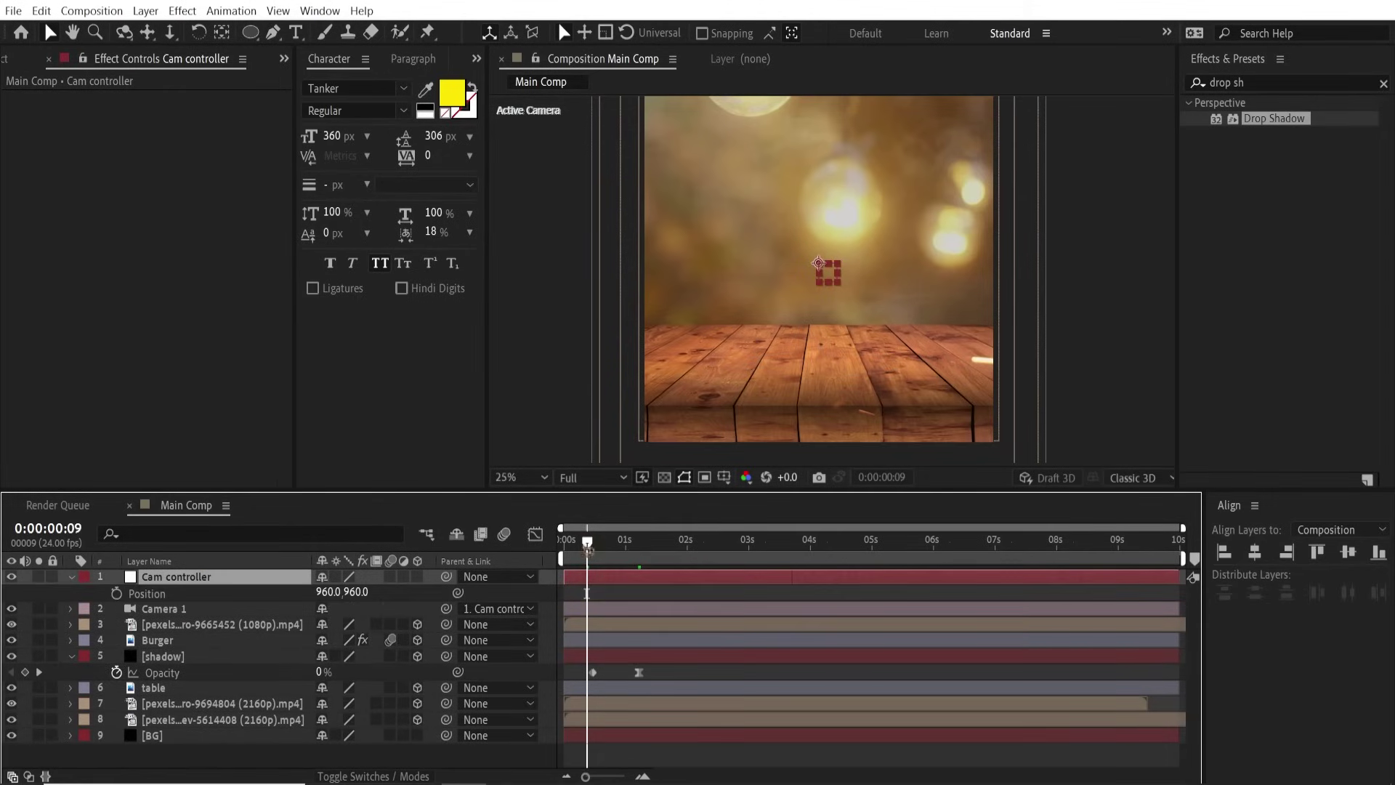
key(space)
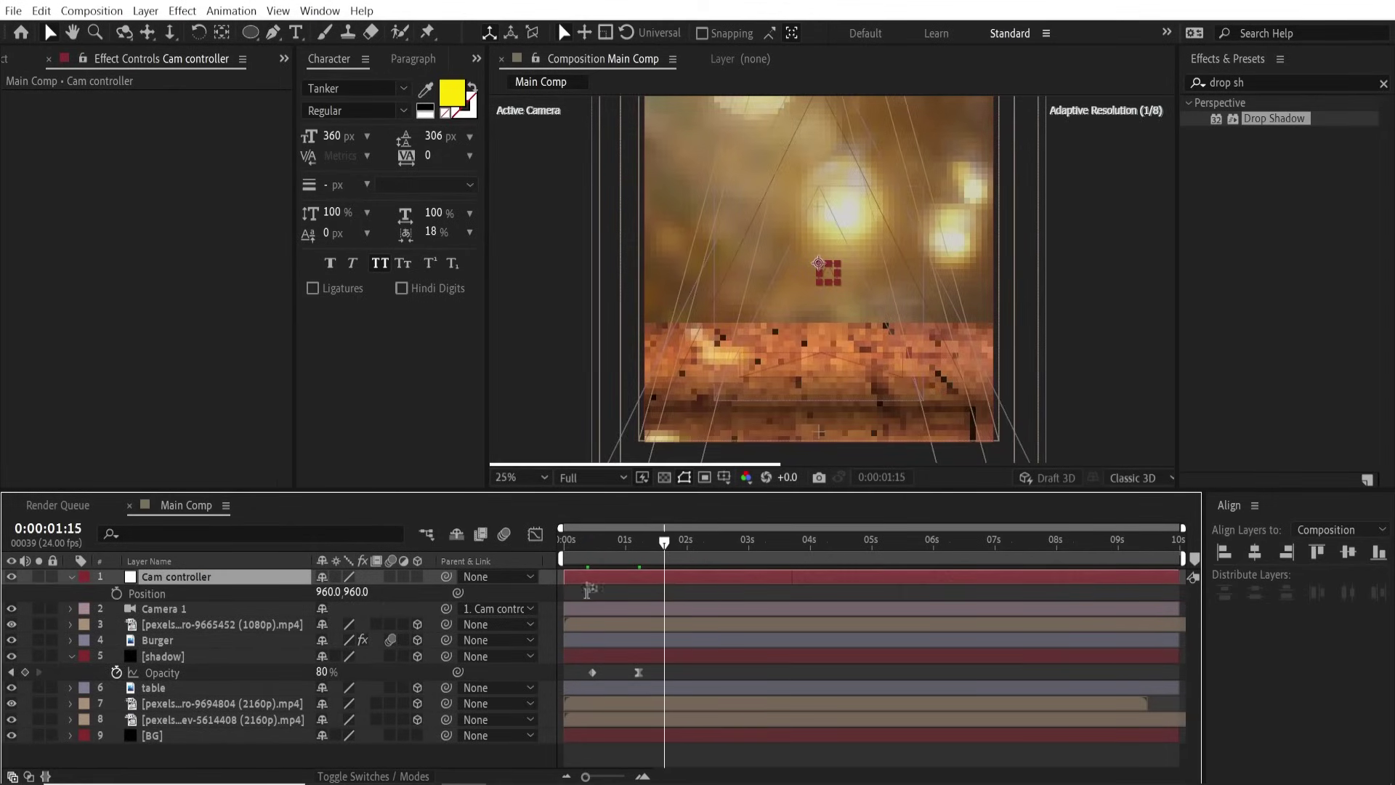
key(alt+shift+p)
click(564, 542)
drag(359, 593, 612, 604)
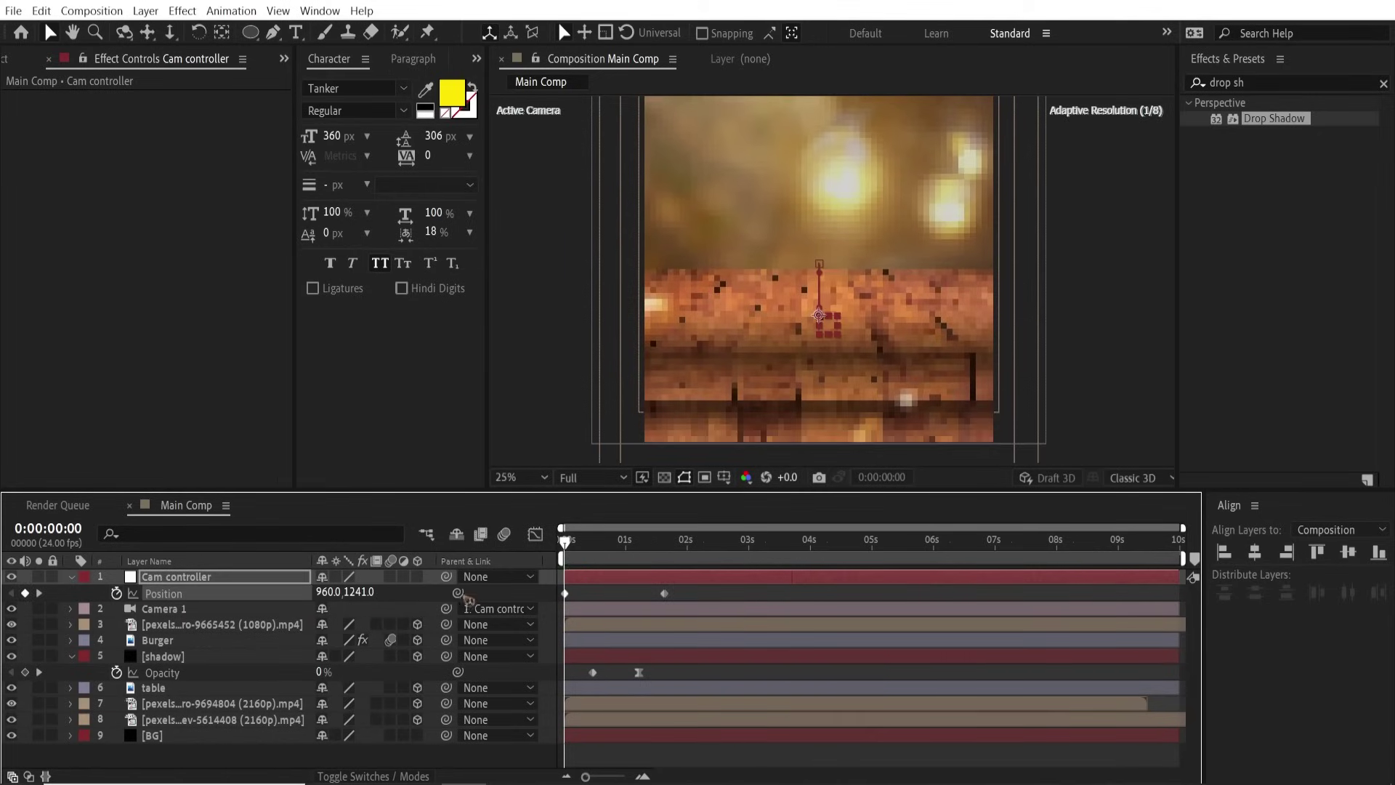
key(ctrl+z)
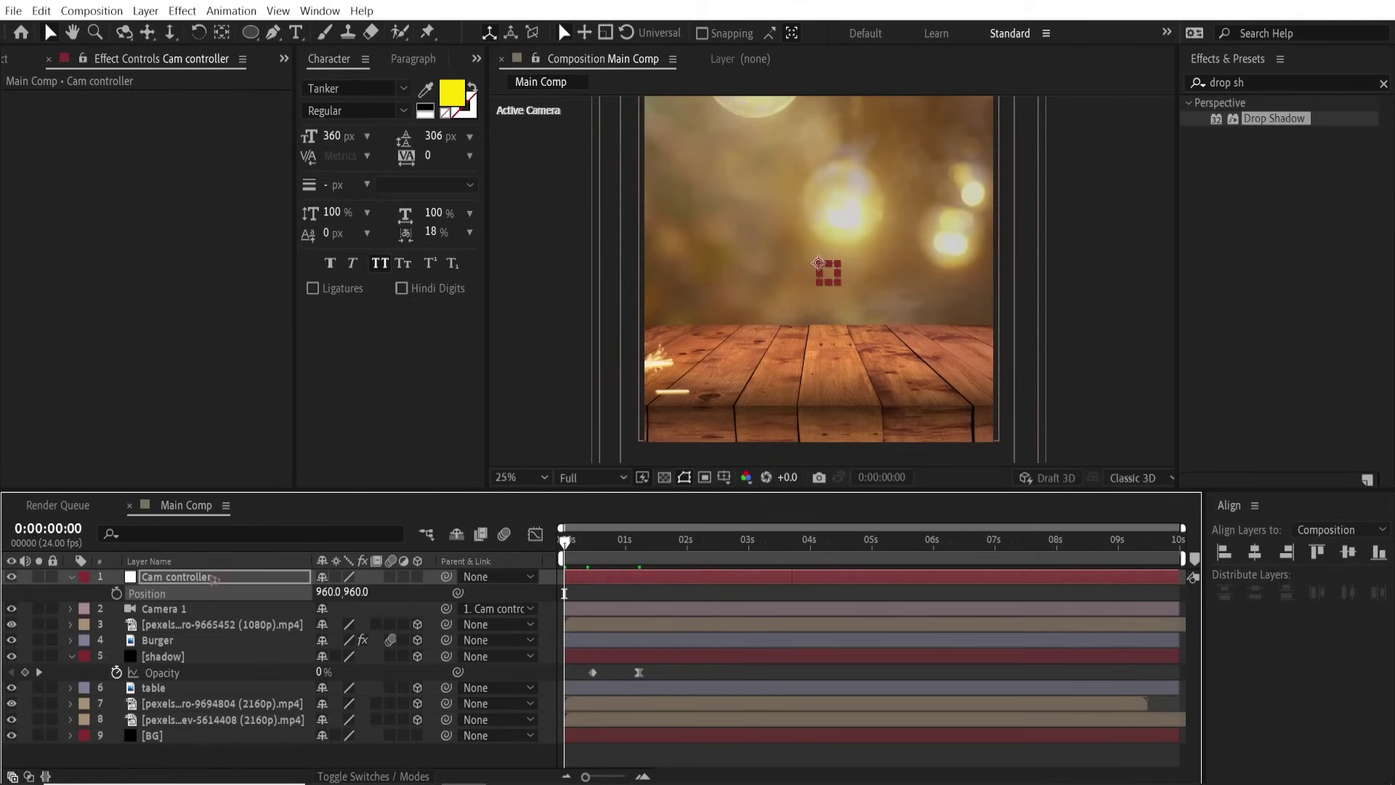
Step: Make the Cam controller null a 3D layer
click(206, 577)
click(417, 576)
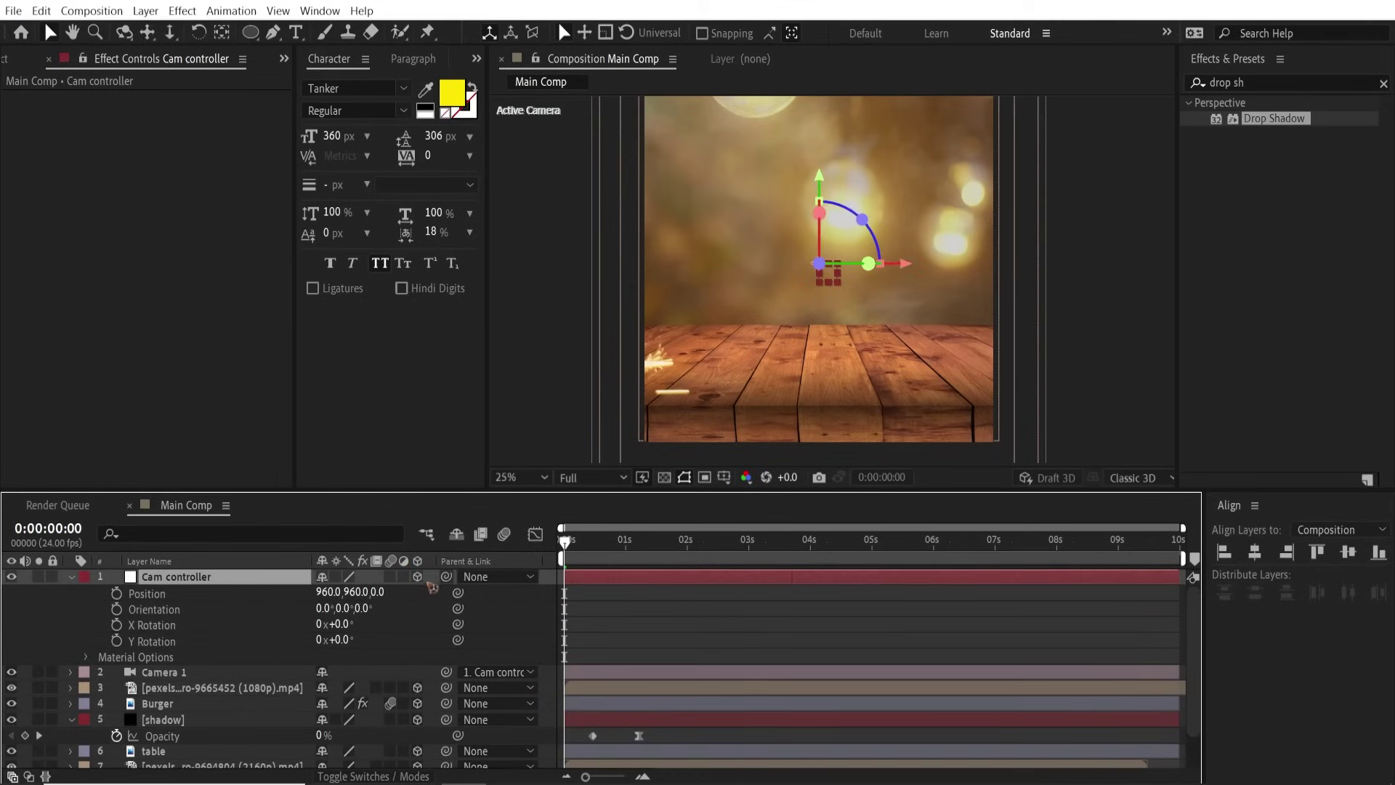
click(71, 577)
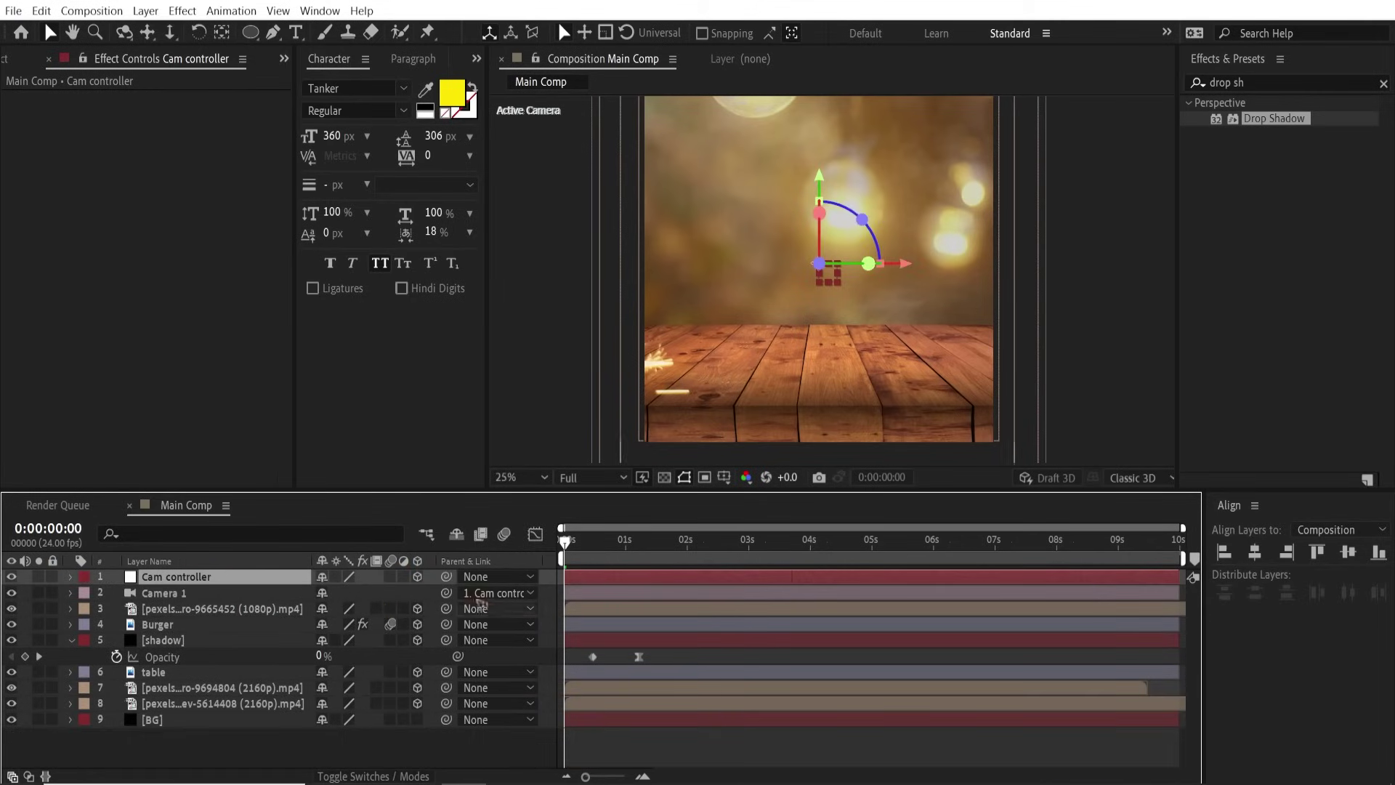
click(419, 578)
click(419, 579)
Step: Add a position keyframe to the Cam controller at about 0:00:01:13, after the burger lands
key(p)
drag(618, 558, 664, 557)
click(116, 593)
Step: Set the Cam controller's Z position to 3386 at 0:00:00:00 and ease the camera move in the Graph Editor
key(Home)
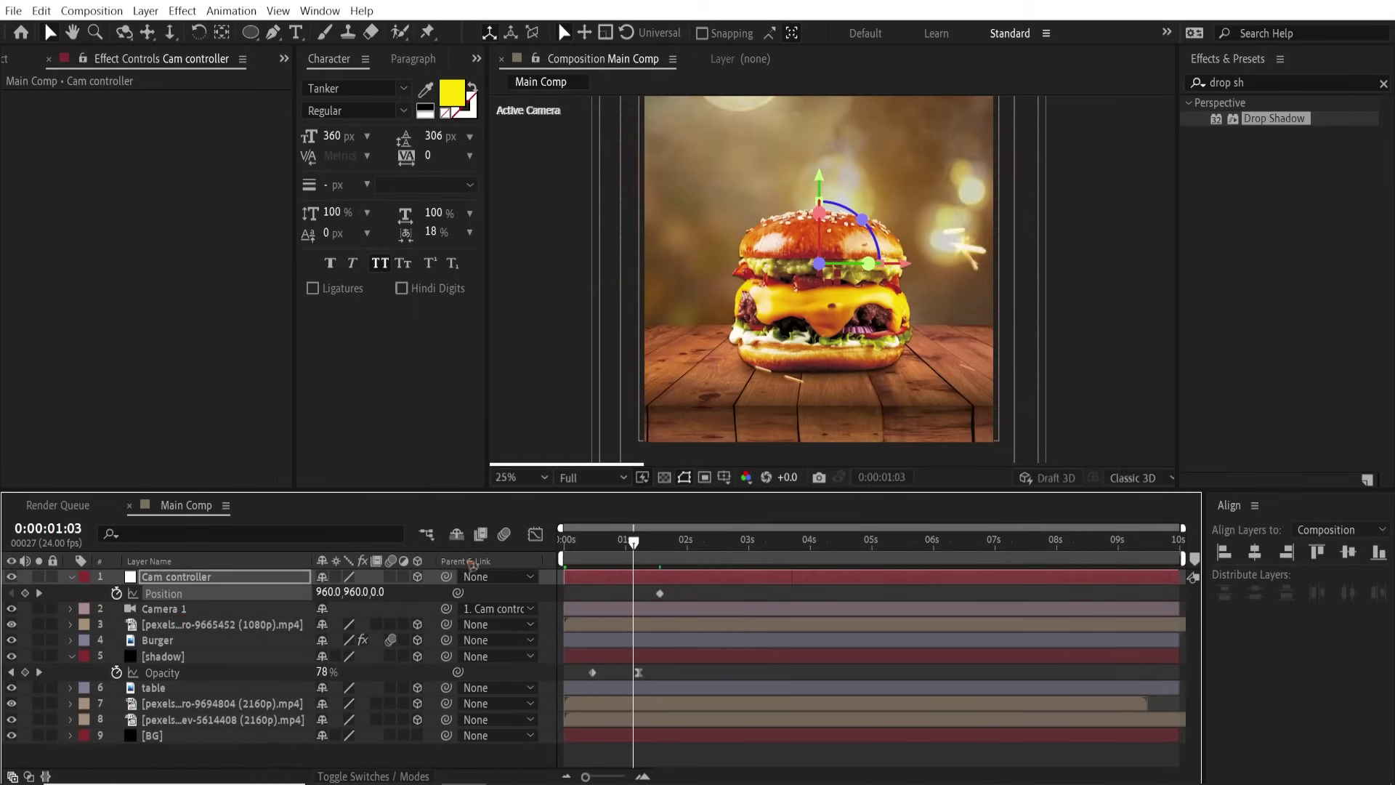
drag(379, 591, 1390, 539)
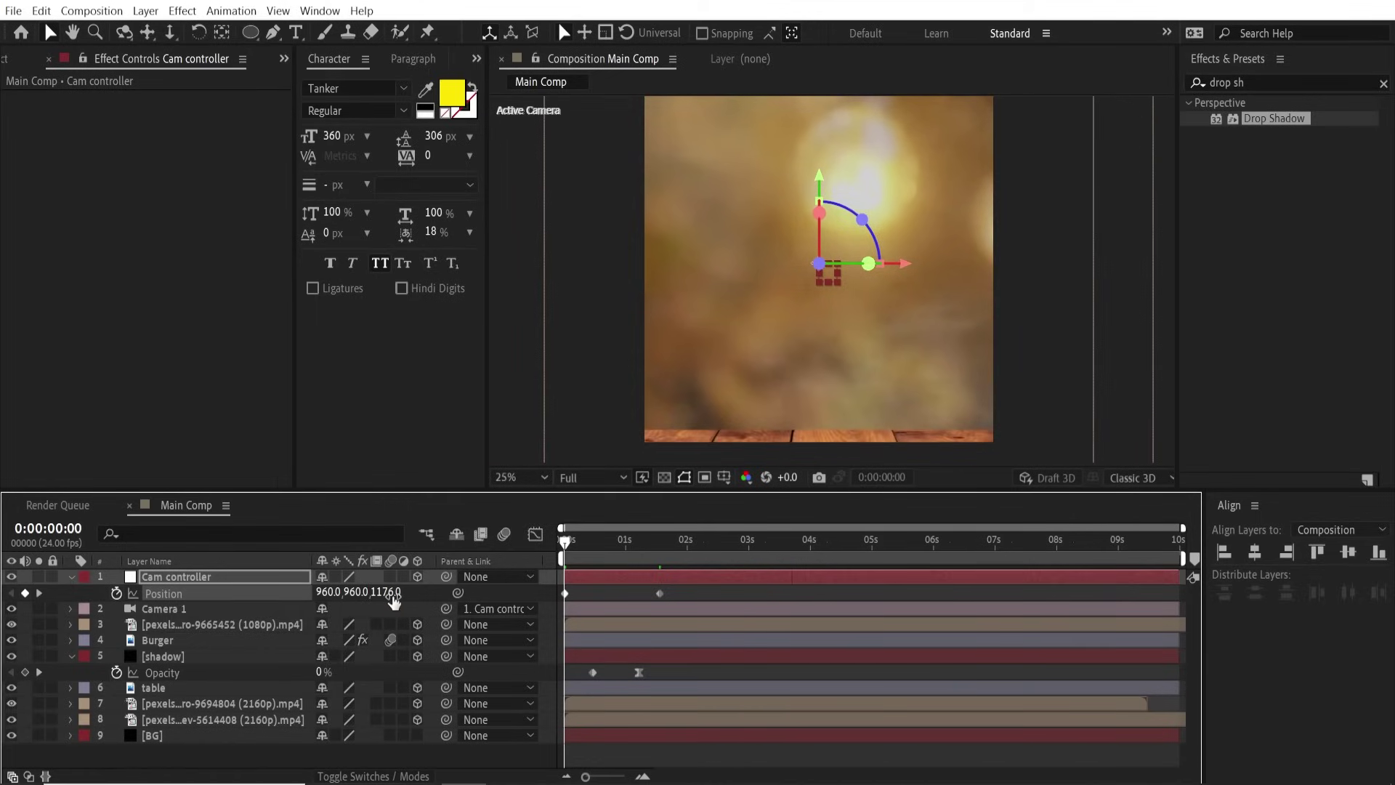
mouse_move(391, 595)
mouse_down()
mouse_move(1390, 547)
mouse_move(401, 591)
mouse_up()
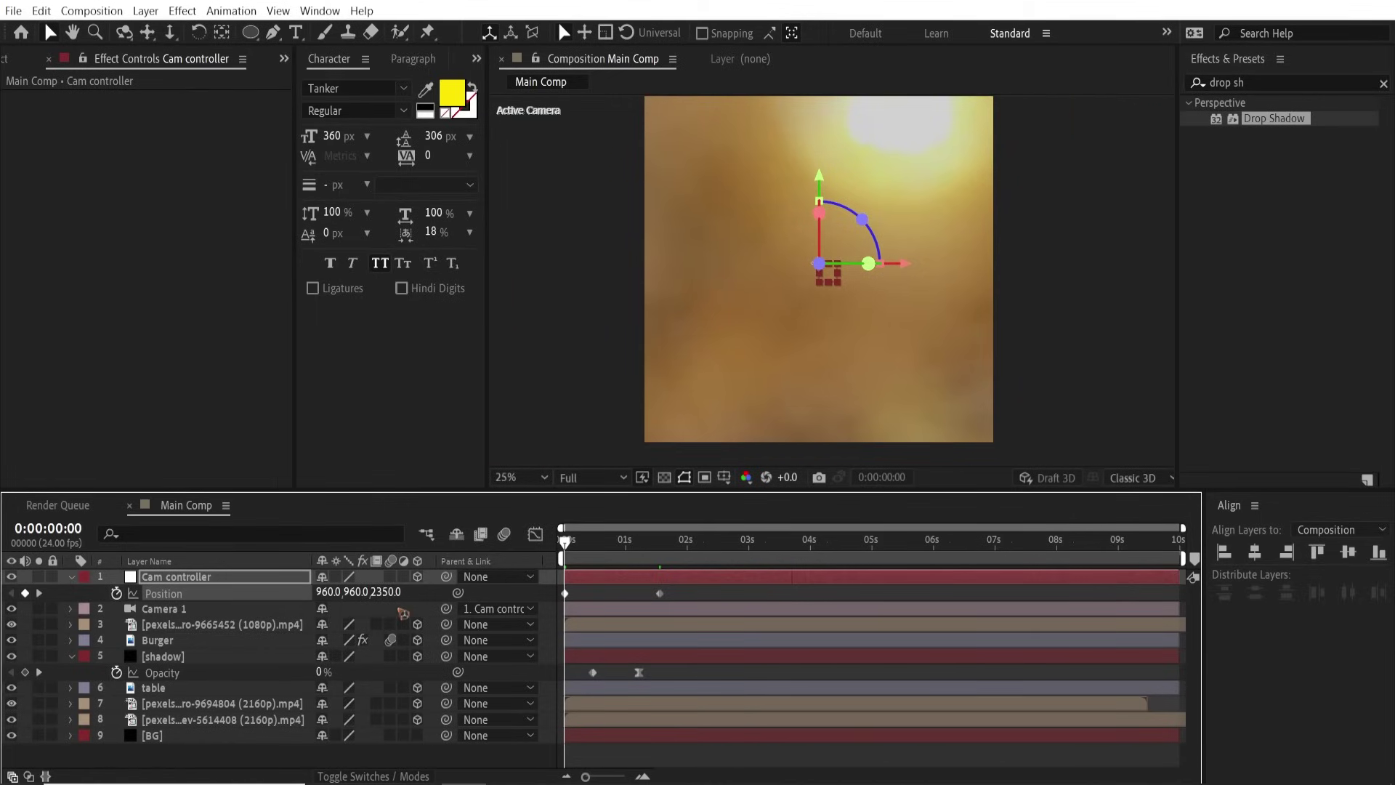
drag(720, 576, 1390, 548)
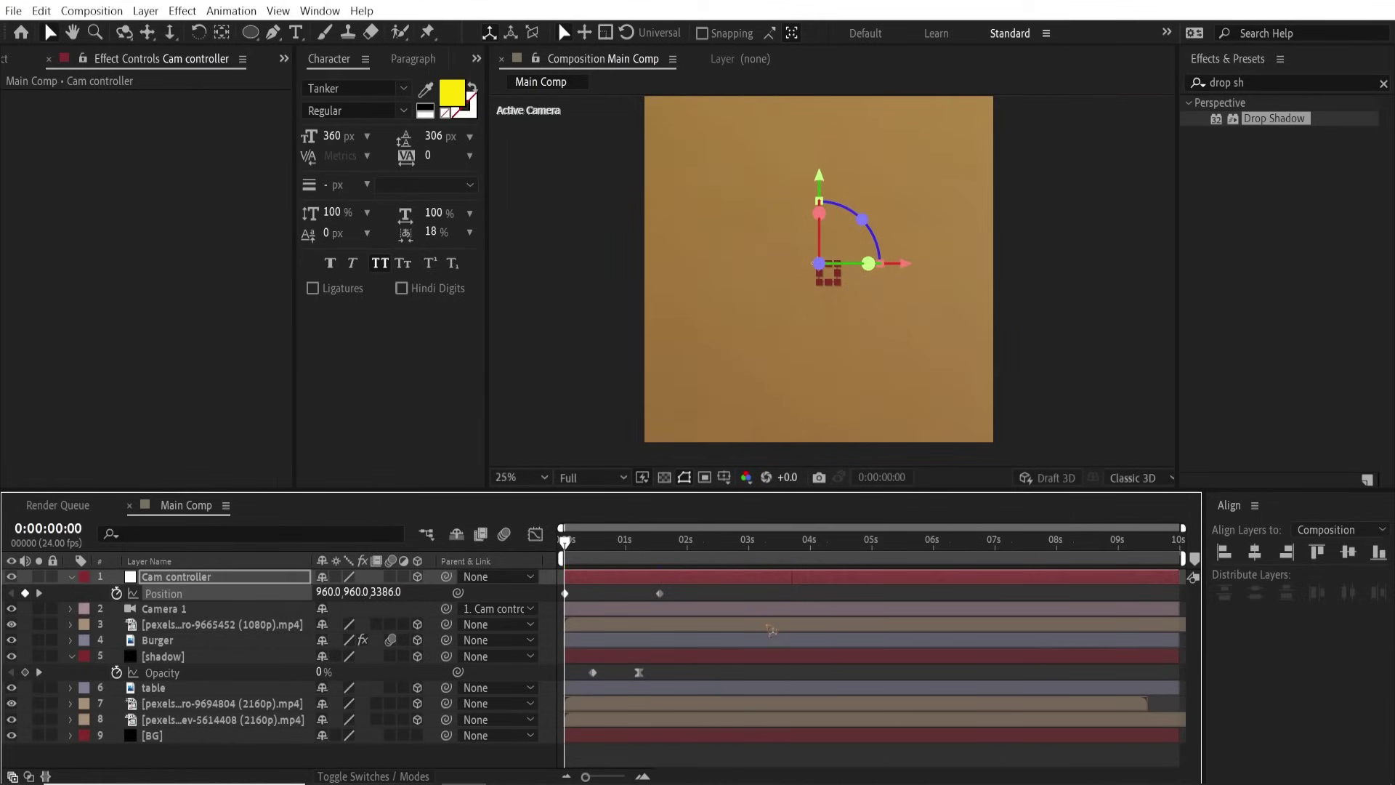
drag(691, 594, 548, 613)
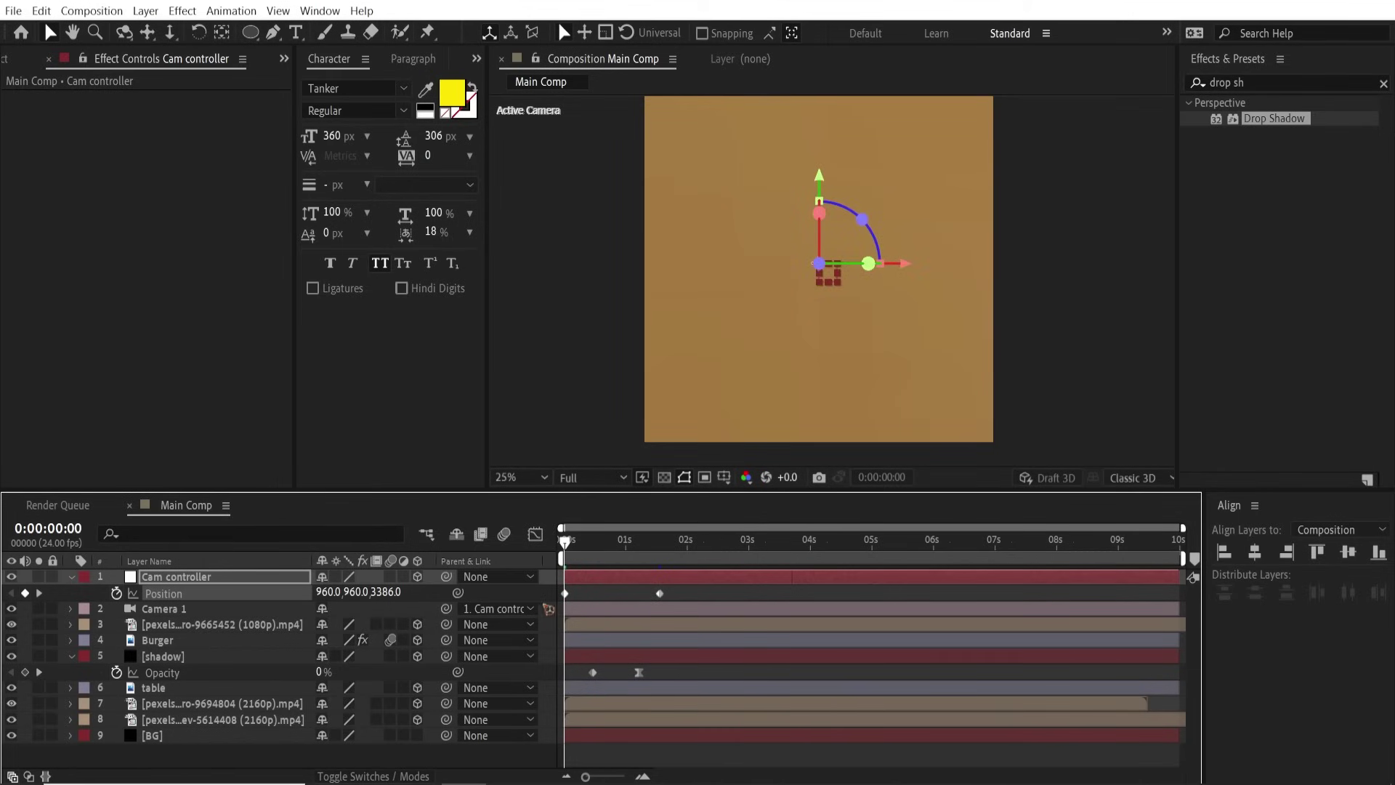
click(534, 533)
drag(772, 735, 564, 570)
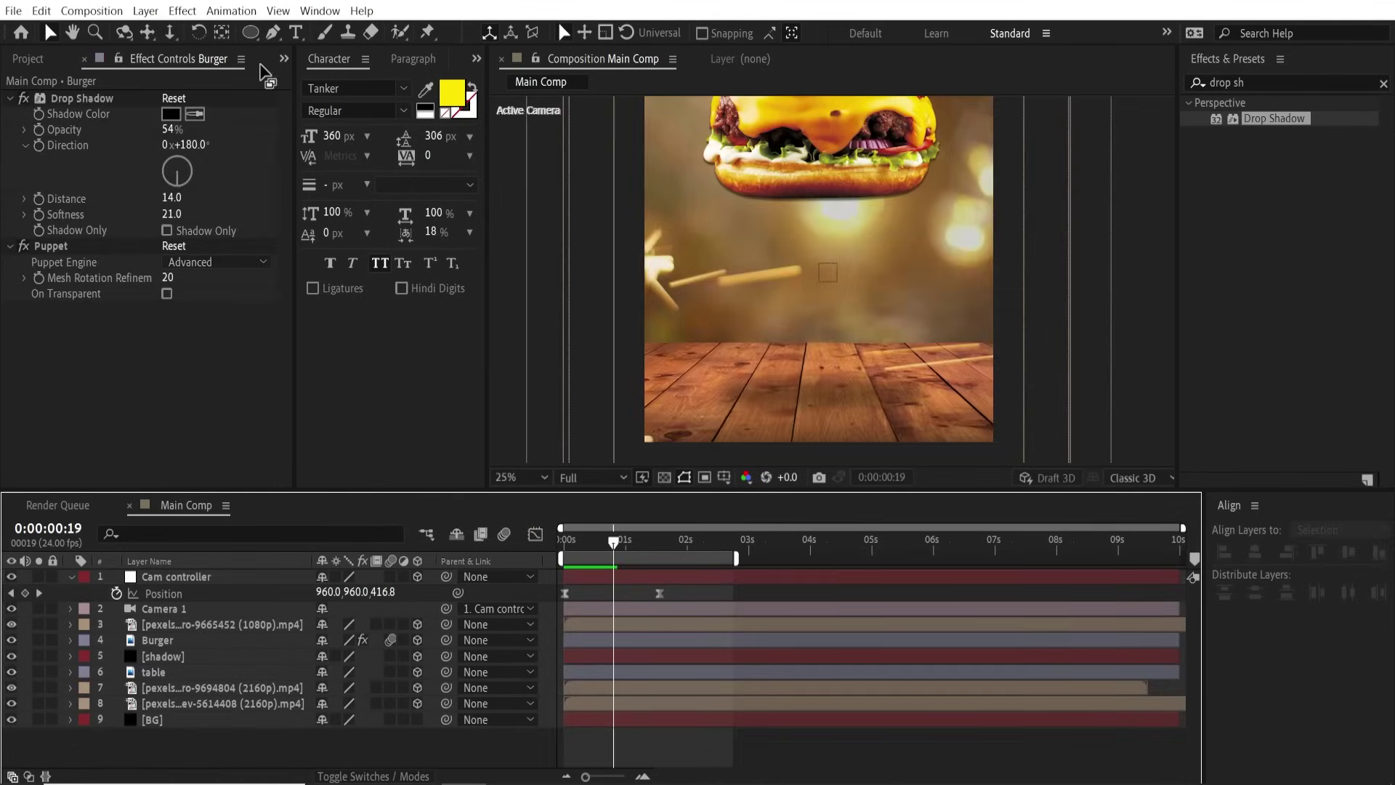
Step: Add a two-line yellow title reading "classic burger" above the burger, at 0:00:01:15
key(ctrl+t)
key(space)
click(860, 194)
text(c)
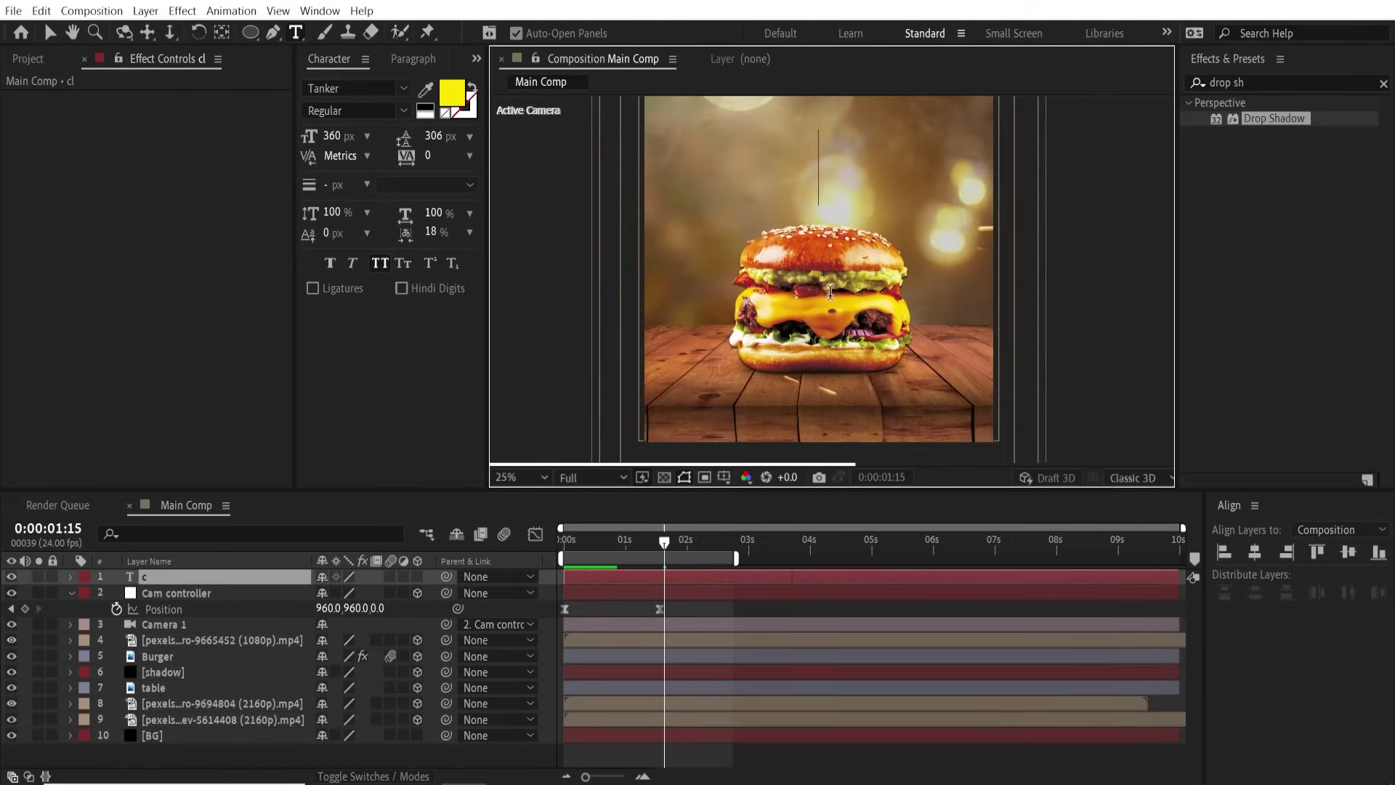
text(lassic)
key(Return)
text(burger)
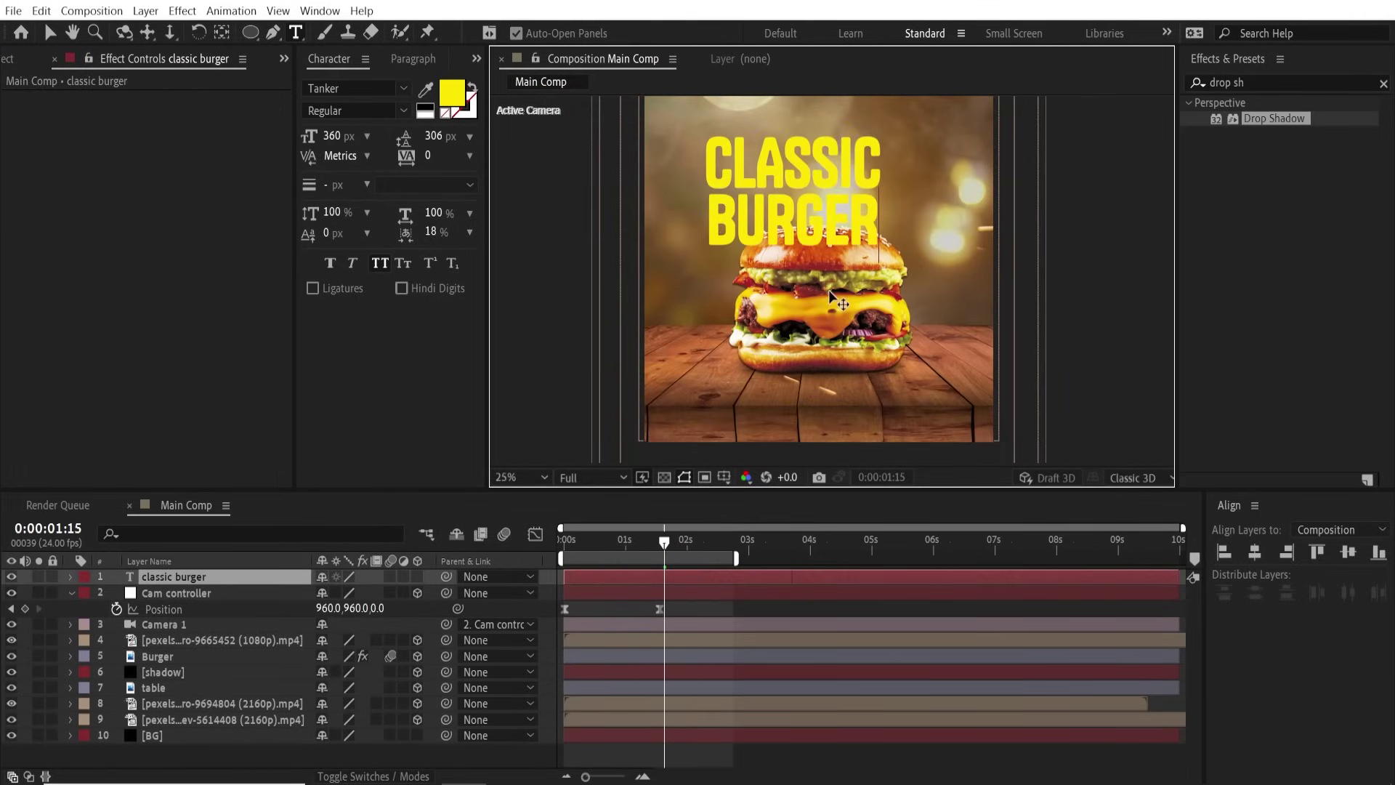
Step: Recolour only the word "burger" in the title to light grey
key(shift+Home)
click(451, 92)
text(DDDDDD)
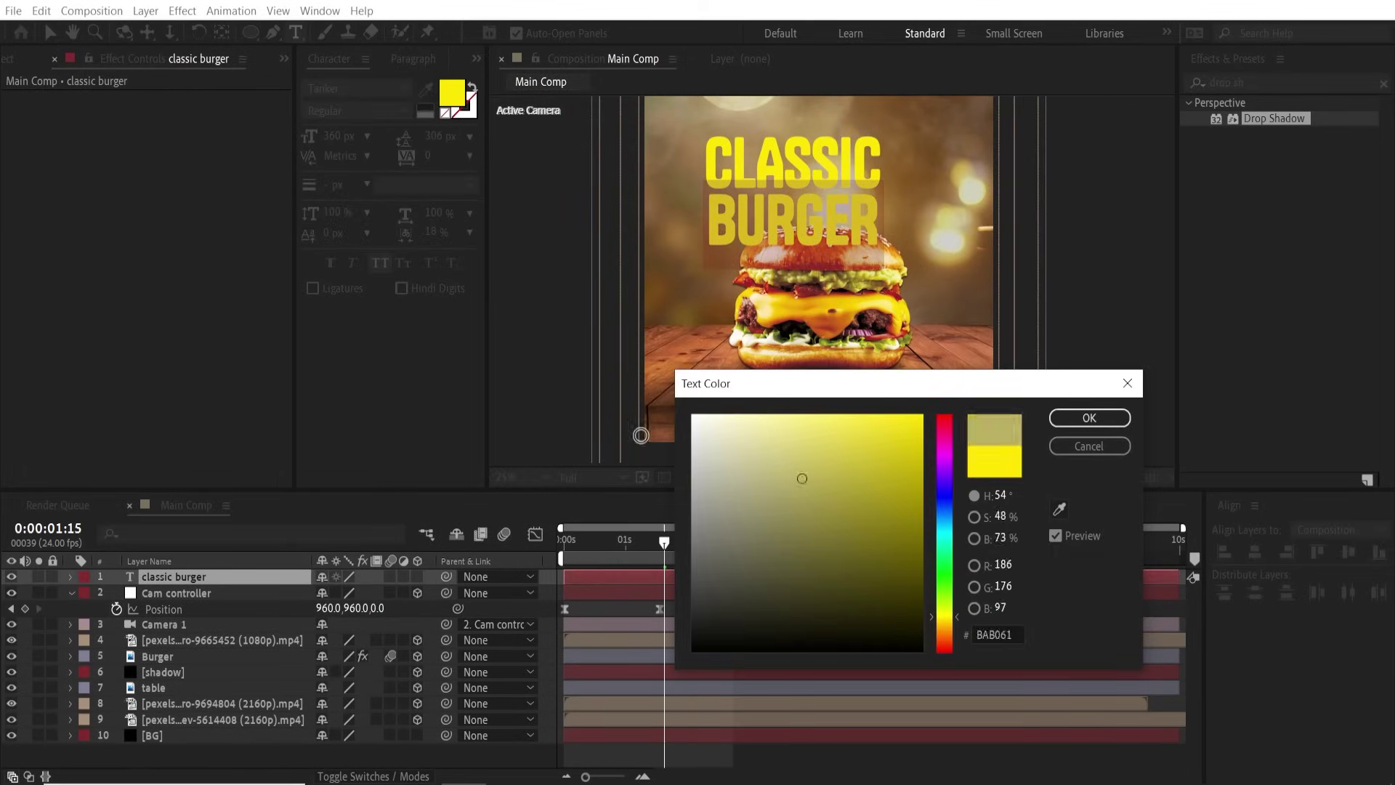
click(1083, 420)
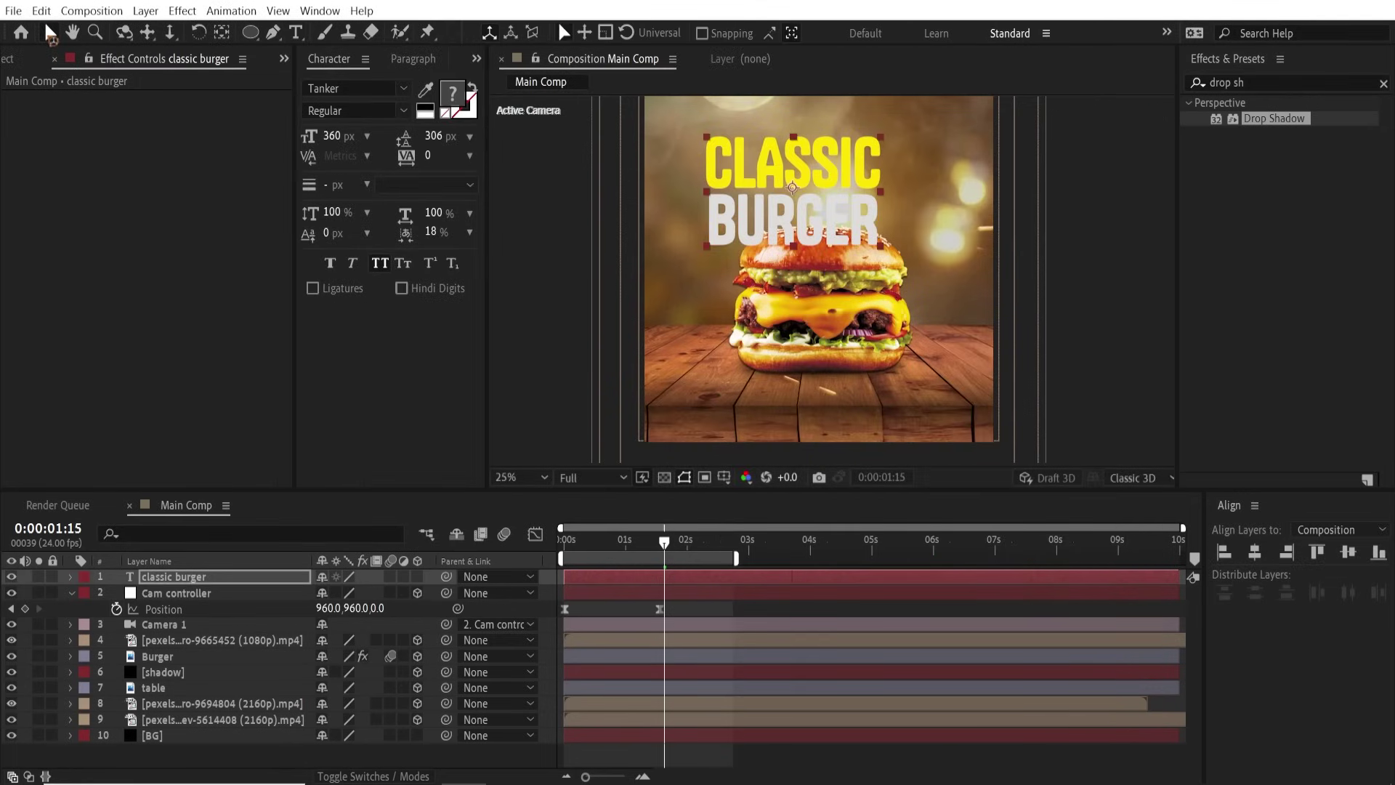
Step: Place the title as a 3D layer directly beneath the table layer, centred above the burger in the frame
click(417, 576)
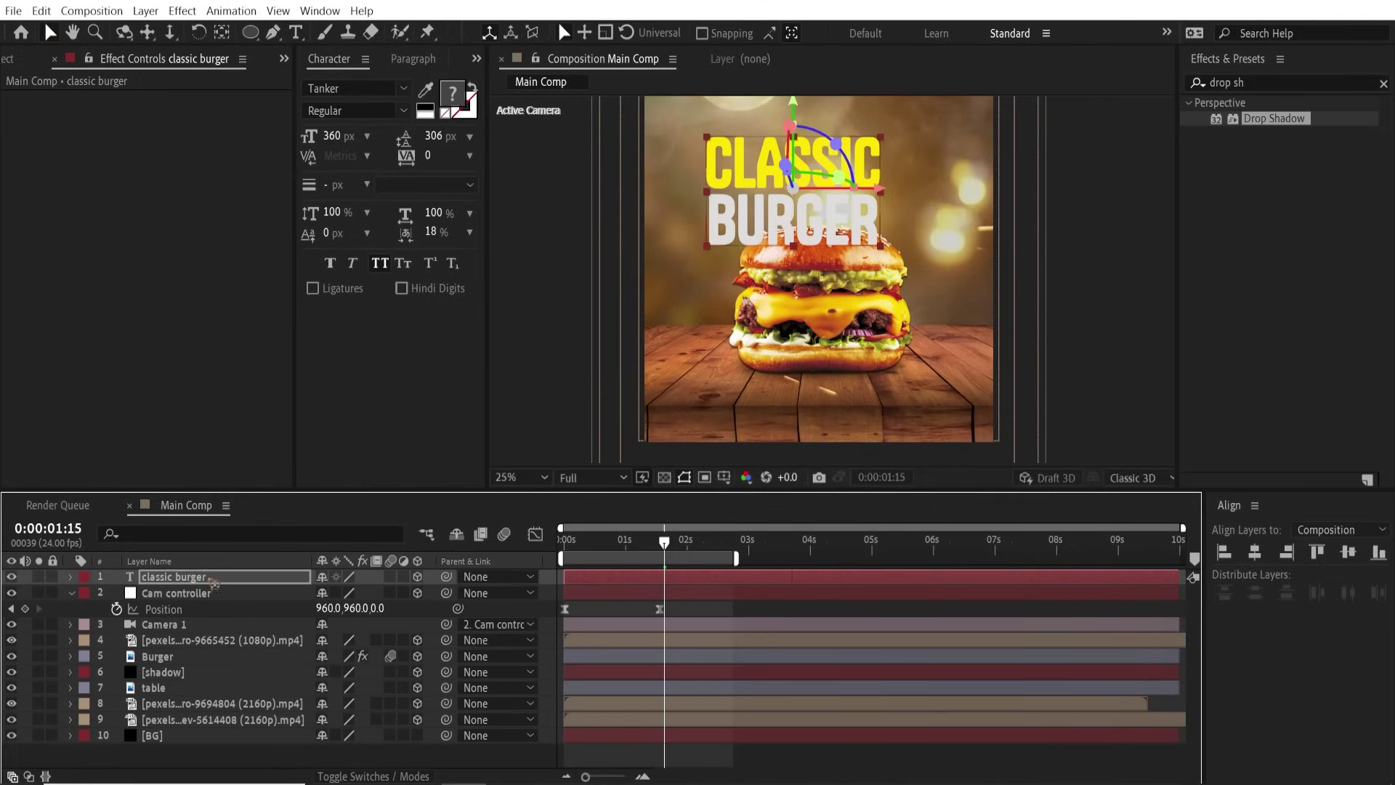
drag(211, 582, 270, 695)
key(comma)
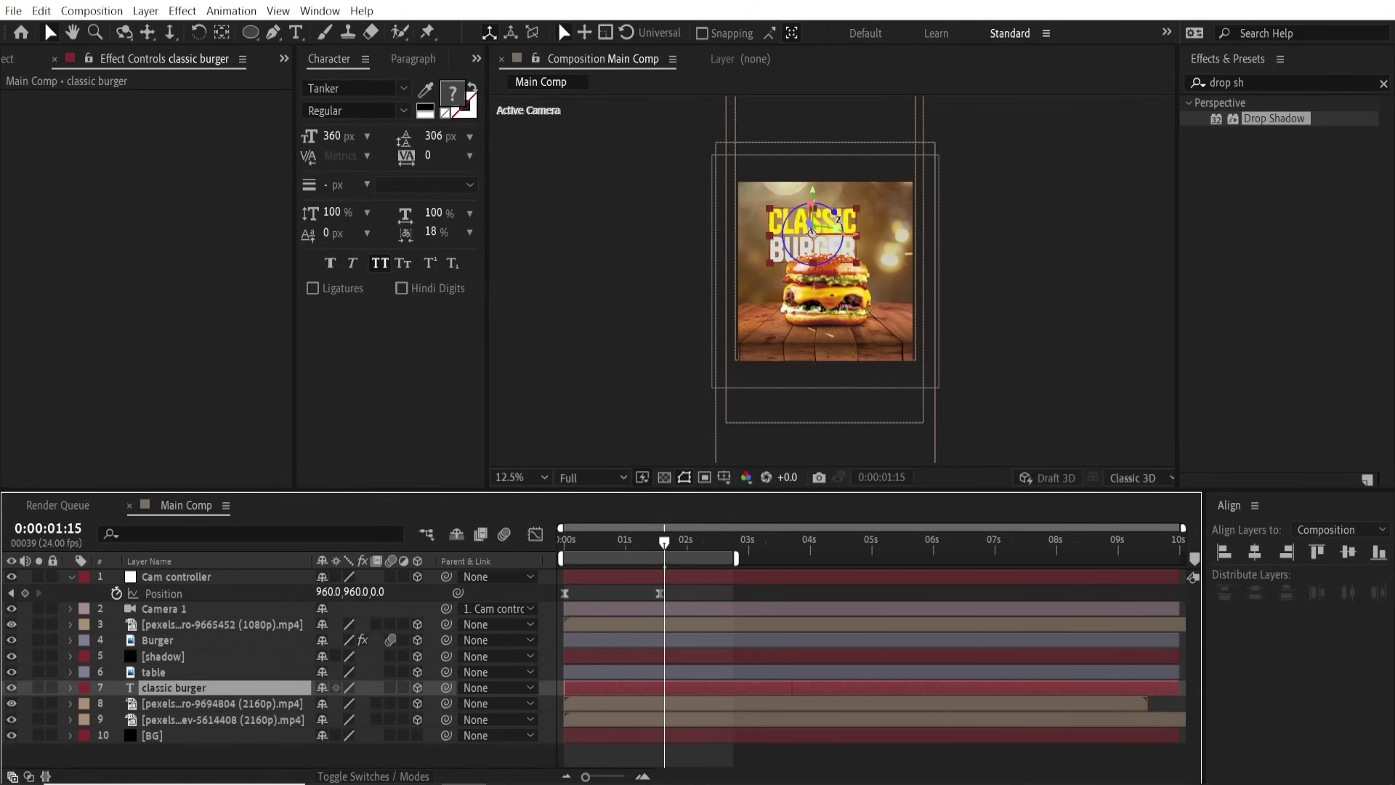
drag(858, 225, 828, 191)
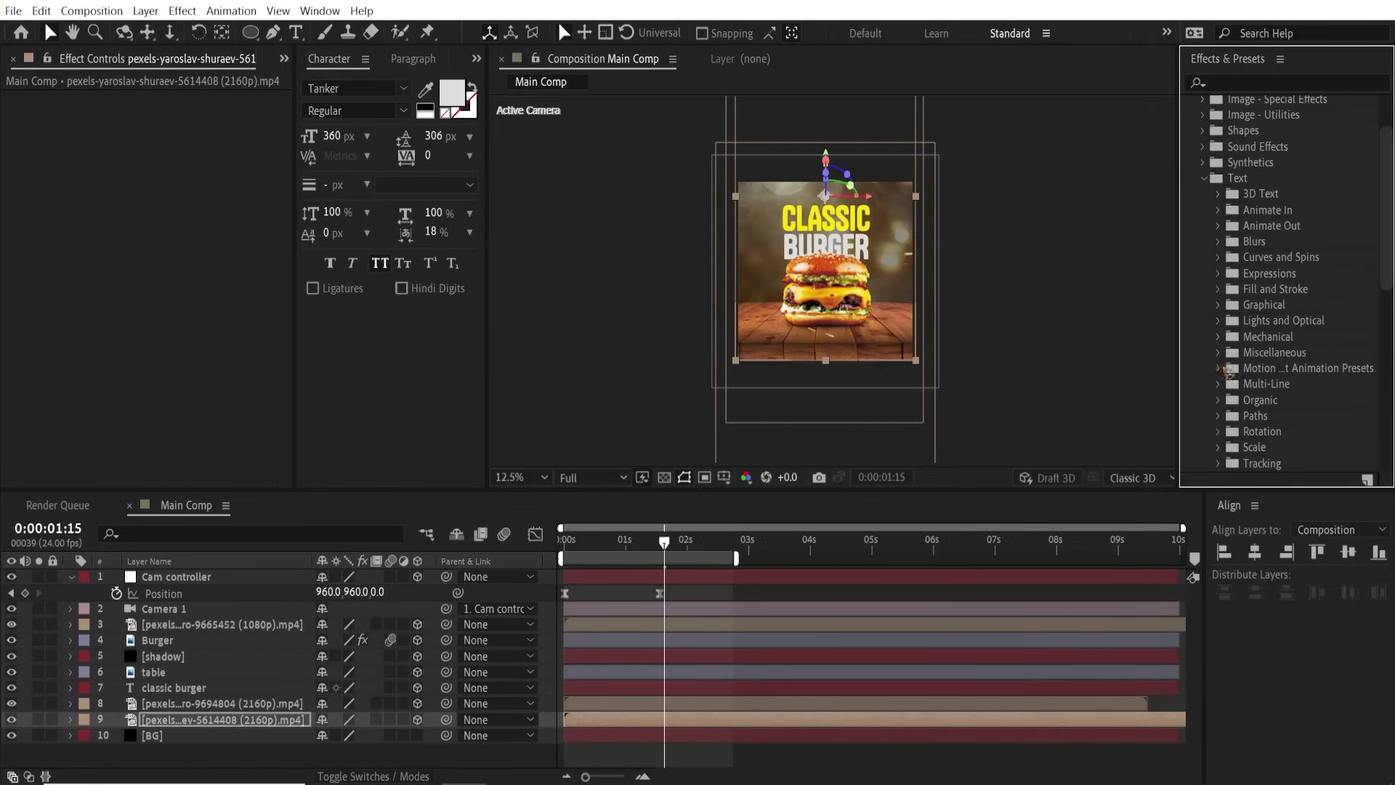
Step: Find and select the Bounce from below preset among the Motion text animation presets
click(1221, 368)
scroll(1269, 320, down, 5)
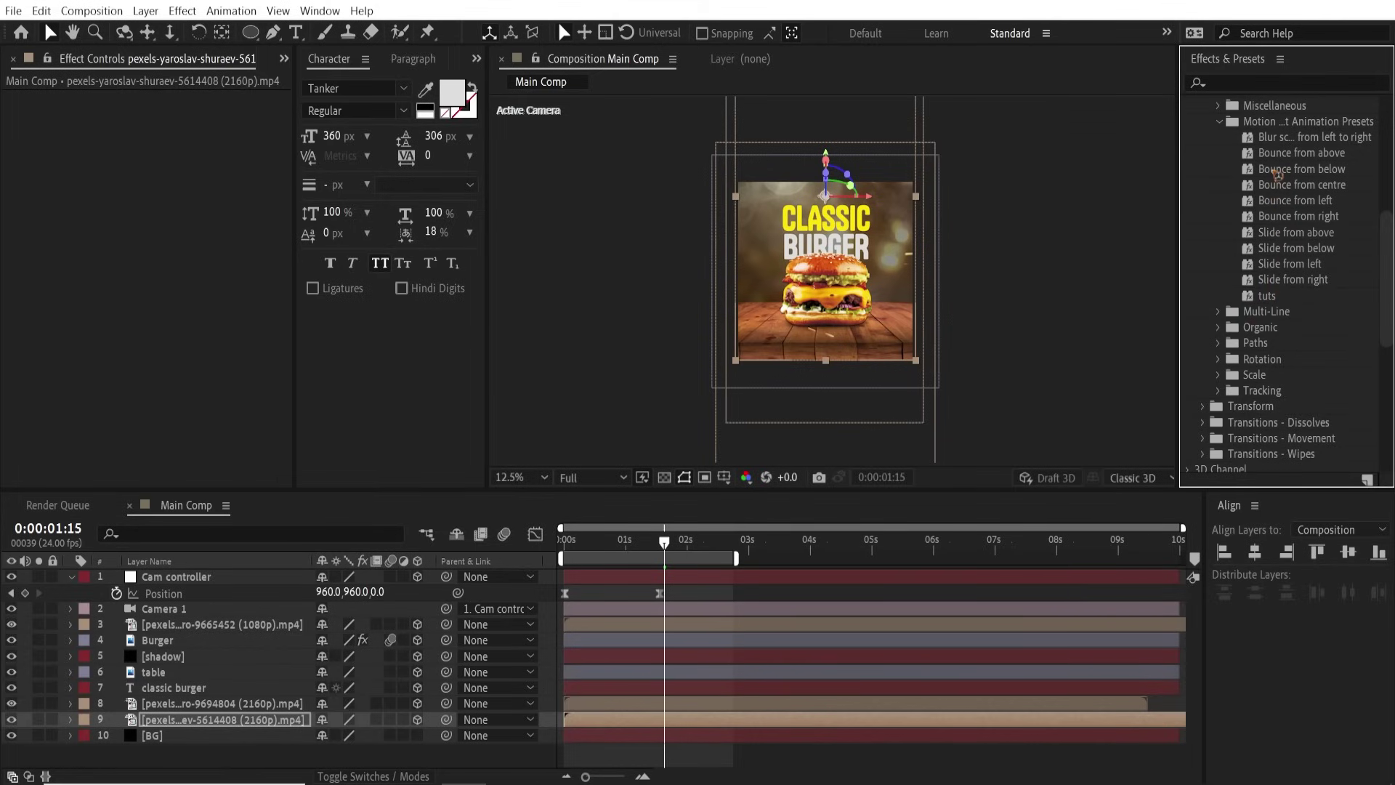
click(1277, 174)
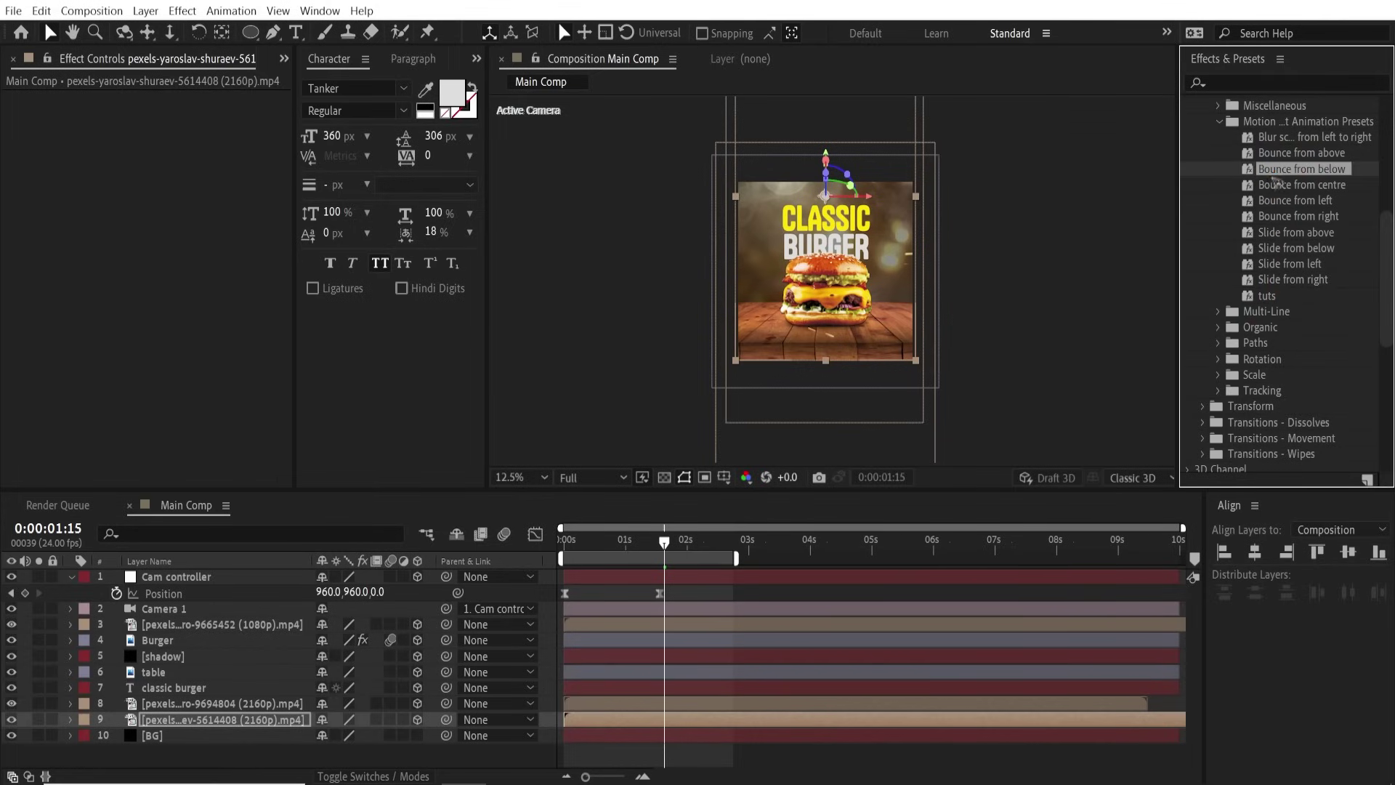
Step: Delay the classic burger text layer so it starts at about 0:00:01:00
click(603, 581)
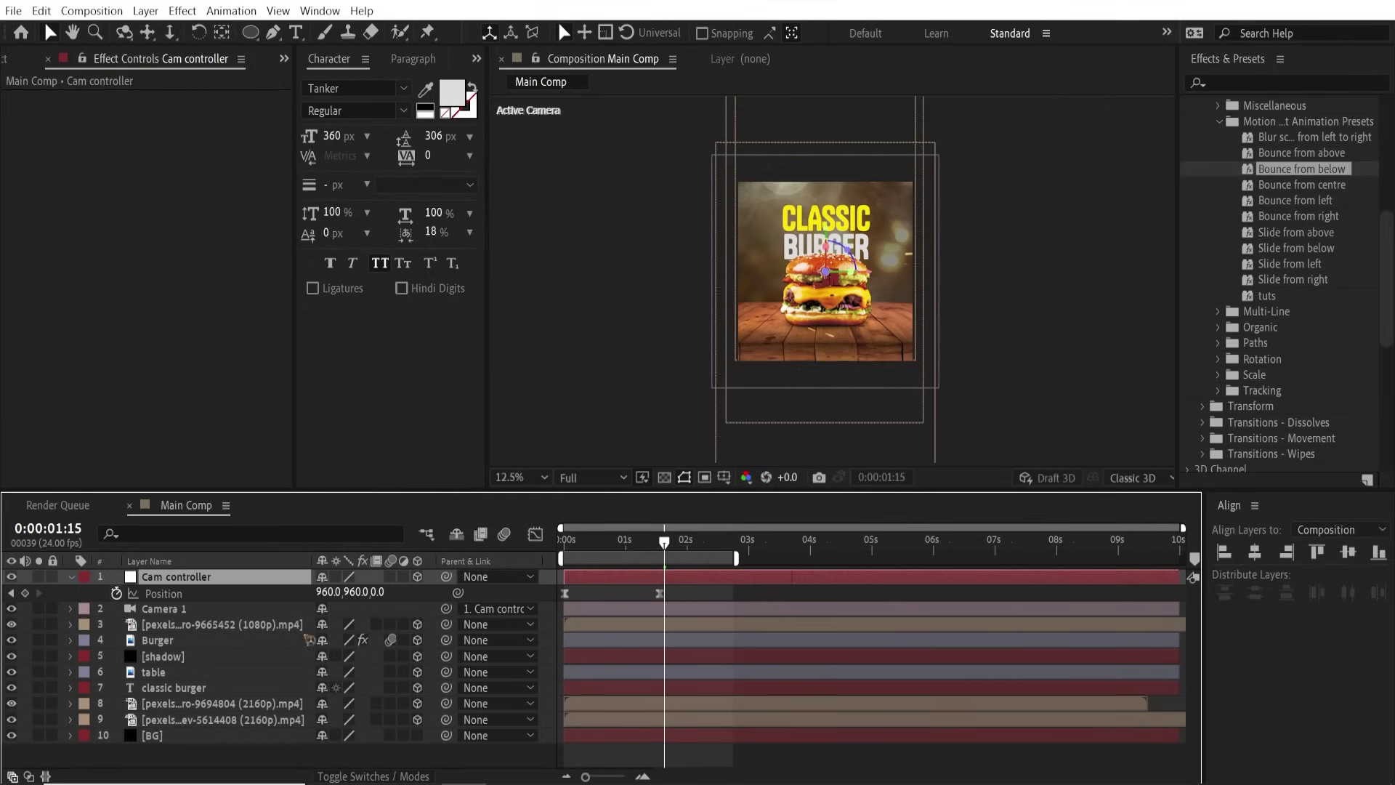
click(173, 686)
drag(593, 695, 670, 693)
key(space)
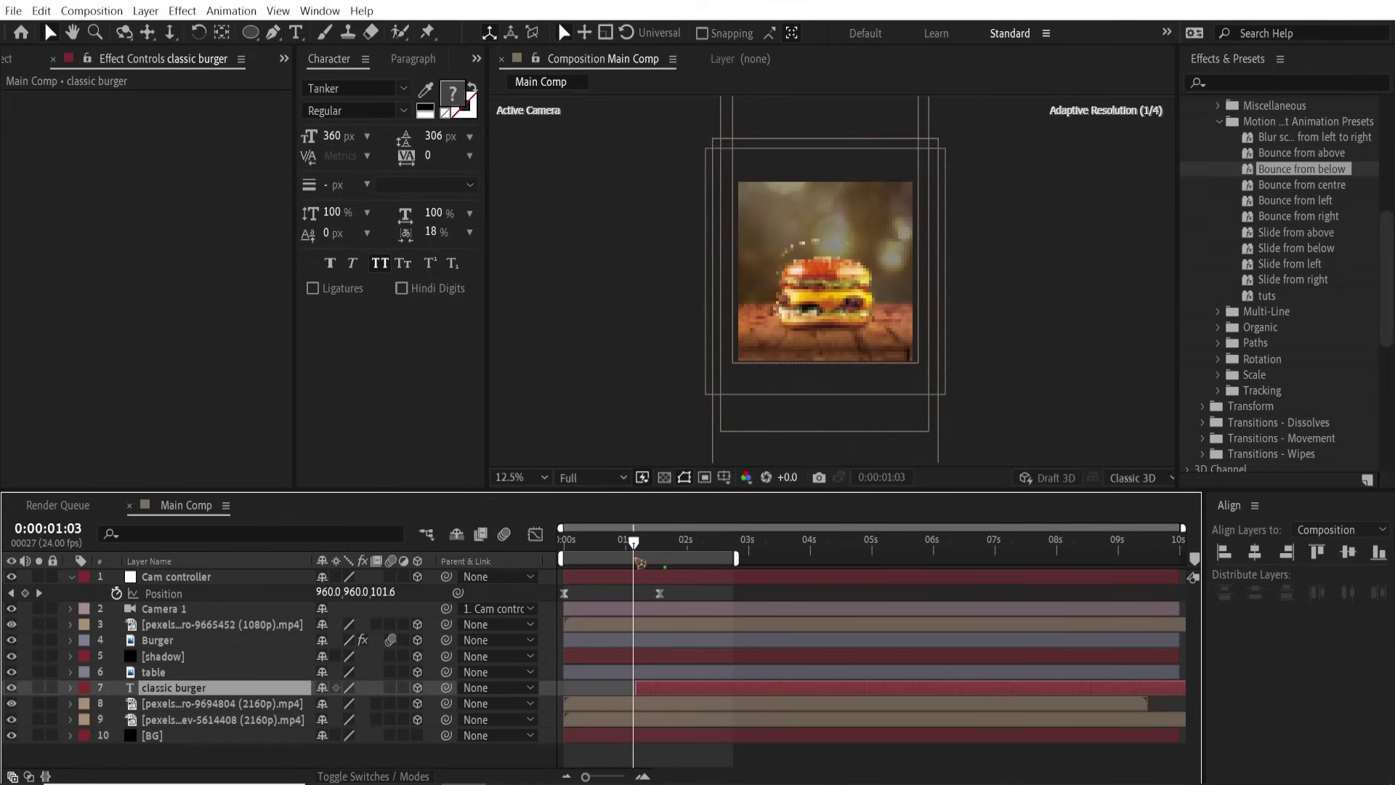
drag(681, 699, 676, 695)
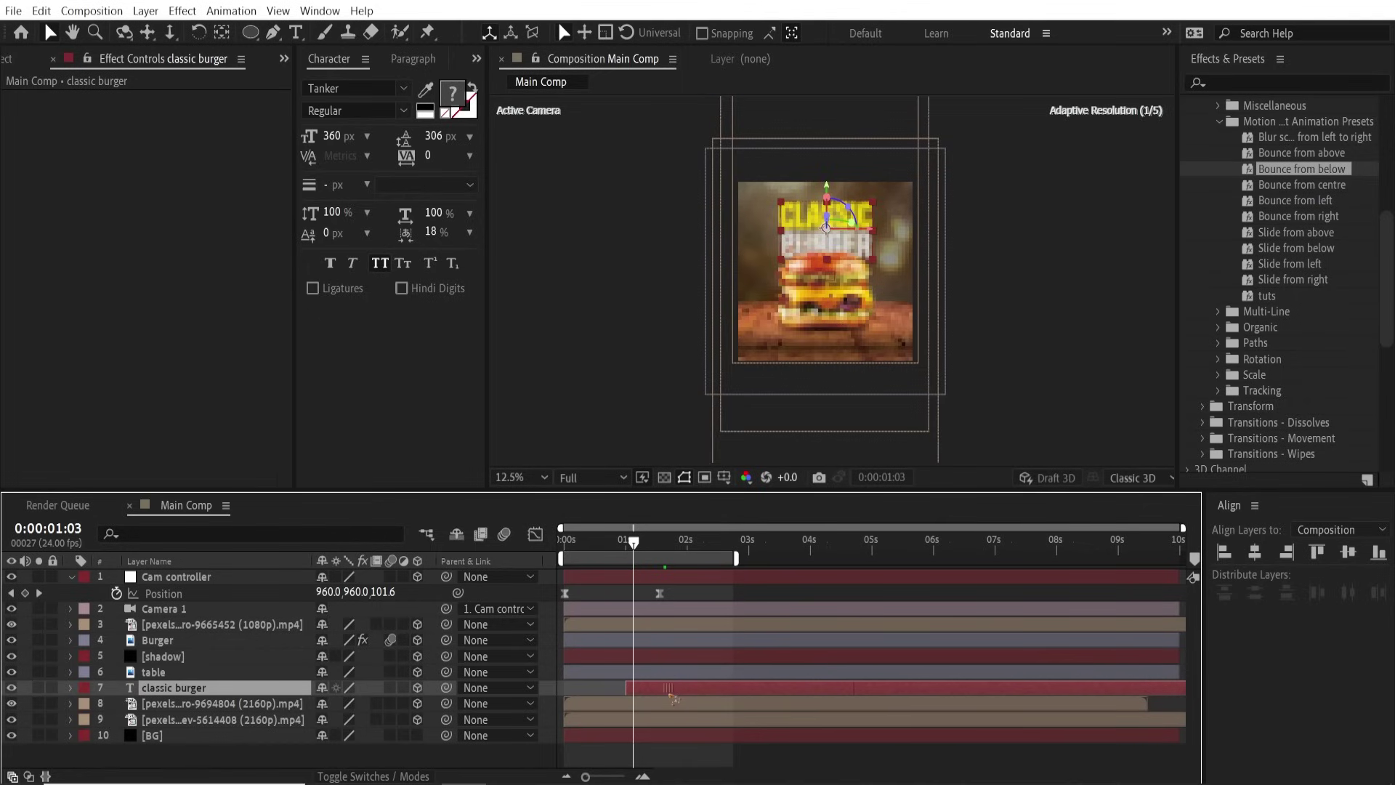
Step: Apply the Bounce from below preset to the classic burger text at 0:00:01:03 and preview the animation
drag(1302, 170, 680, 691)
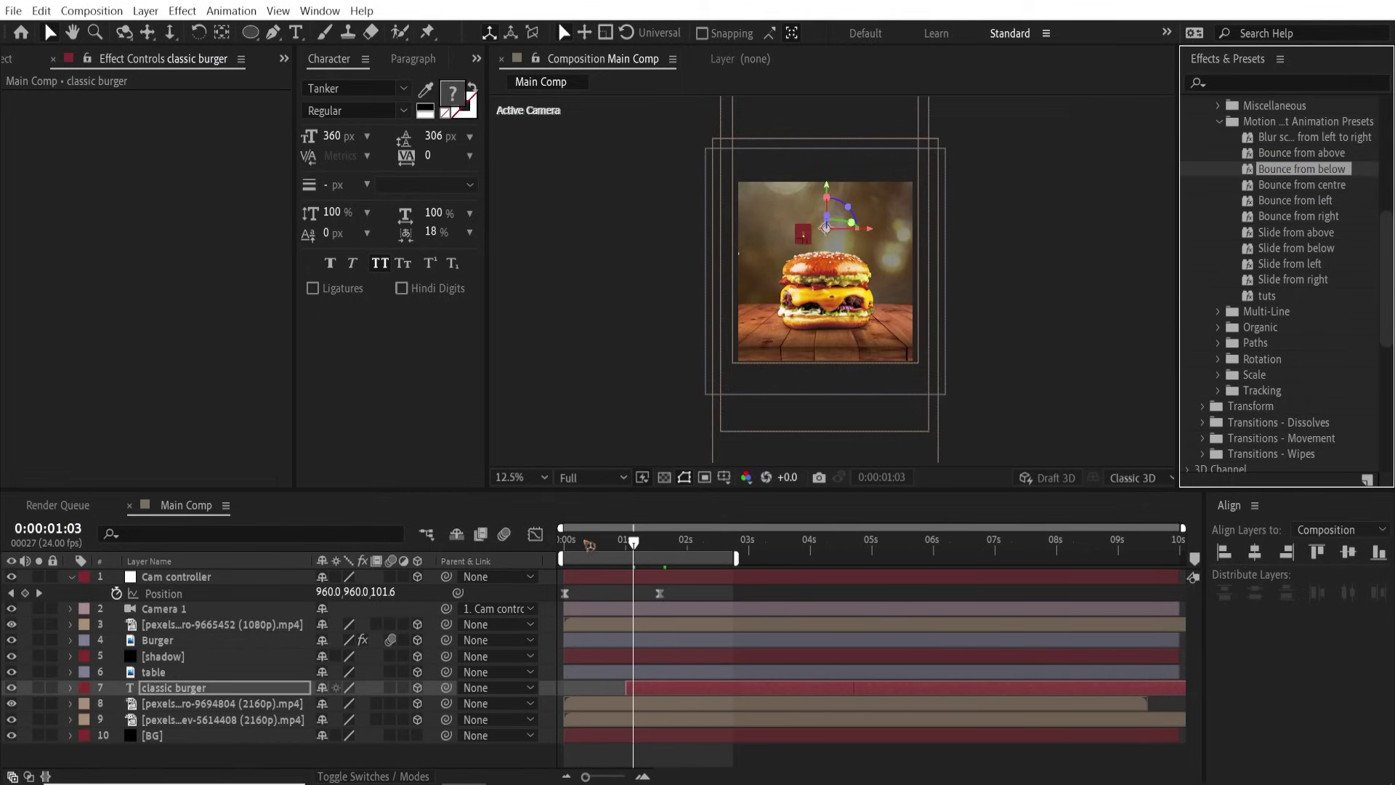
drag(585, 541, 599, 552)
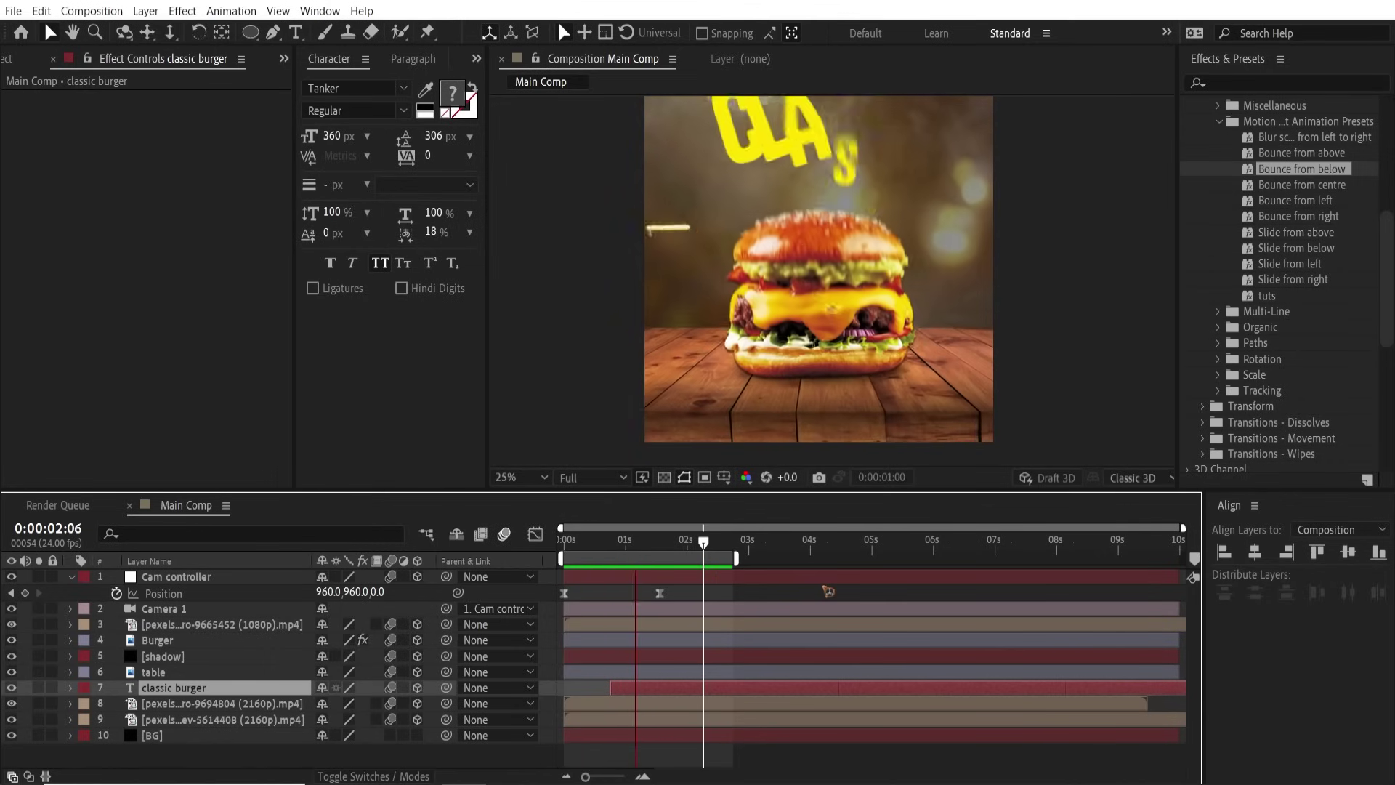